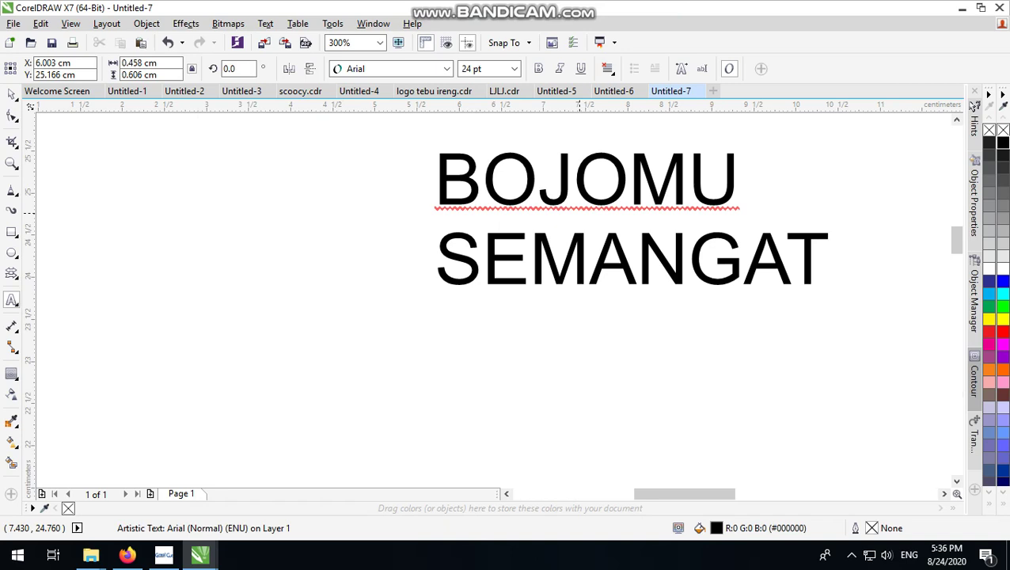
Complete the second text line as SEMANGATKU and set the two-line text's font to NFL RedZone
{"action": "type", "text": "K"}
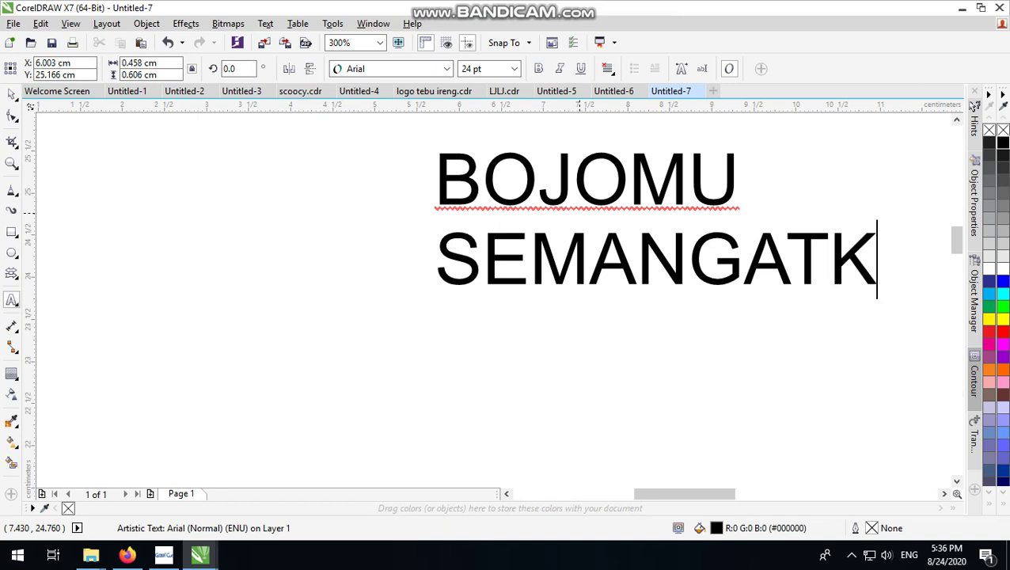
{"action": "type", "text": "U"}
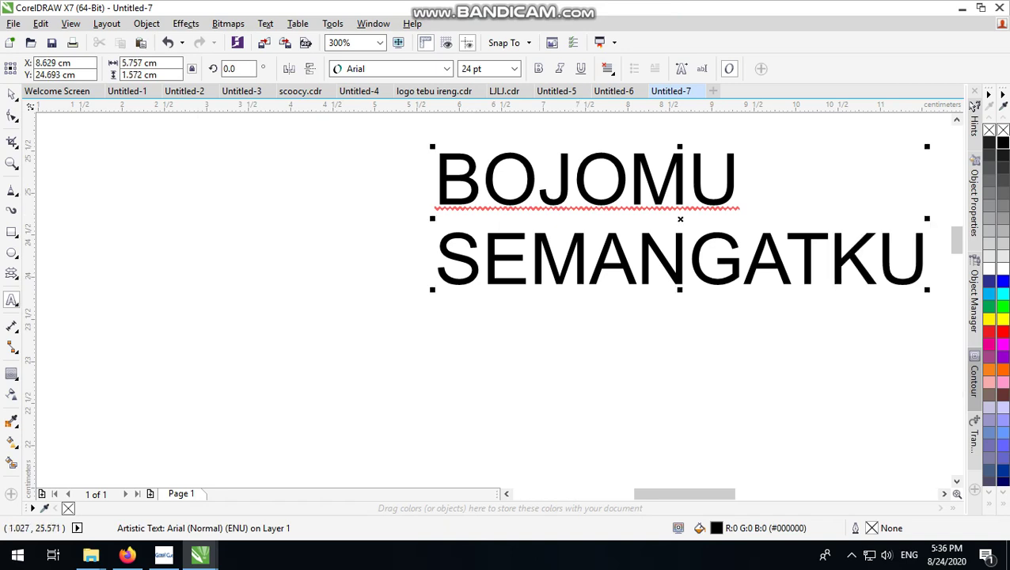
{"action": "left_click", "coordinate": [12, 96]}
{"action": "left_click", "coordinate": [447, 68]}
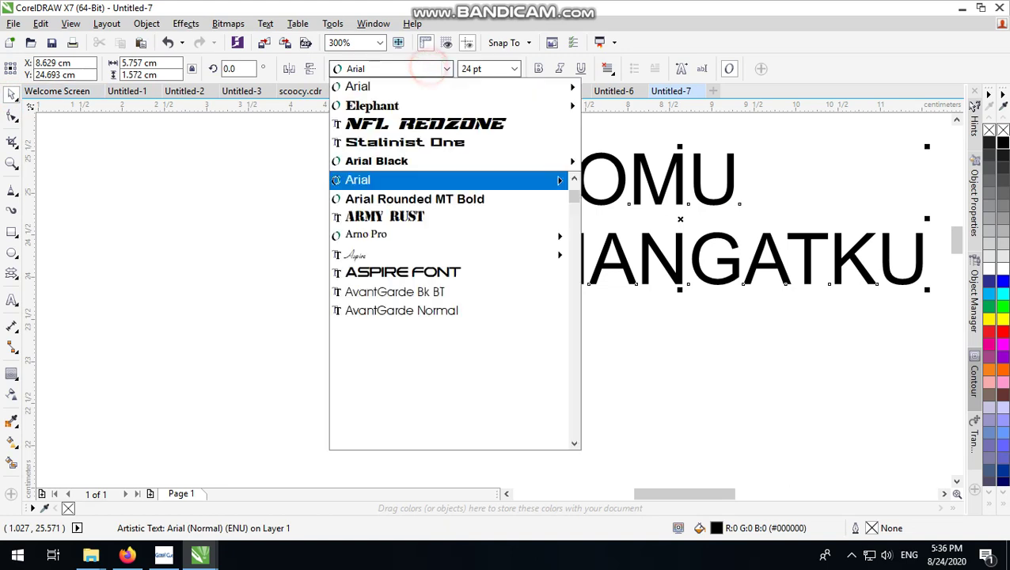
{"action": "left_click", "coordinate": [425, 124]}
{"action": "scroll", "coordinate": [554, 277], "scroll_direction": "down", "scroll_amount": 2}
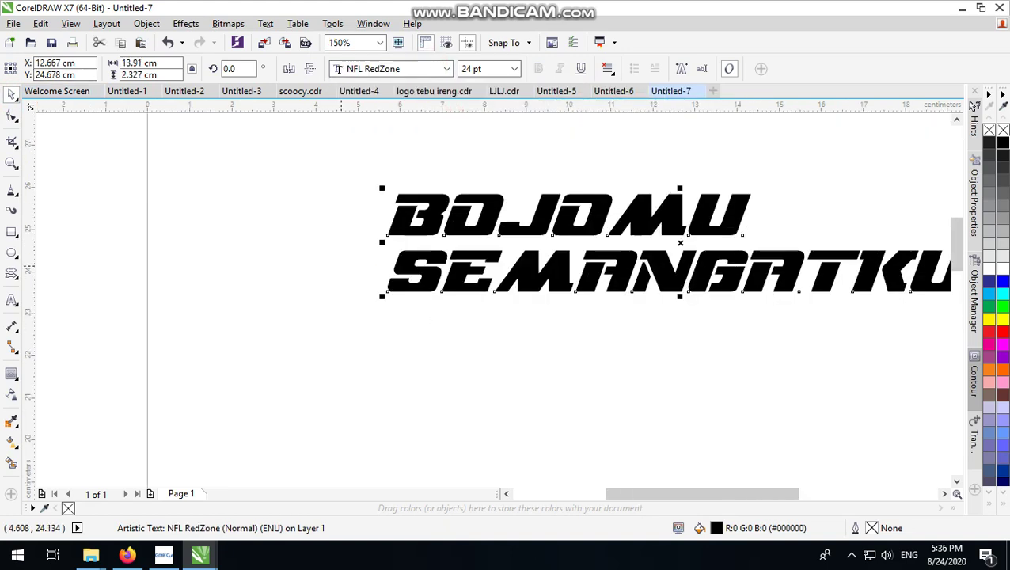
{"action": "scroll", "coordinate": [436, 264], "scroll_direction": "down", "scroll_amount": 1}
{"action": "scroll", "coordinate": [554, 267], "scroll_direction": "up", "scroll_amount": 1}
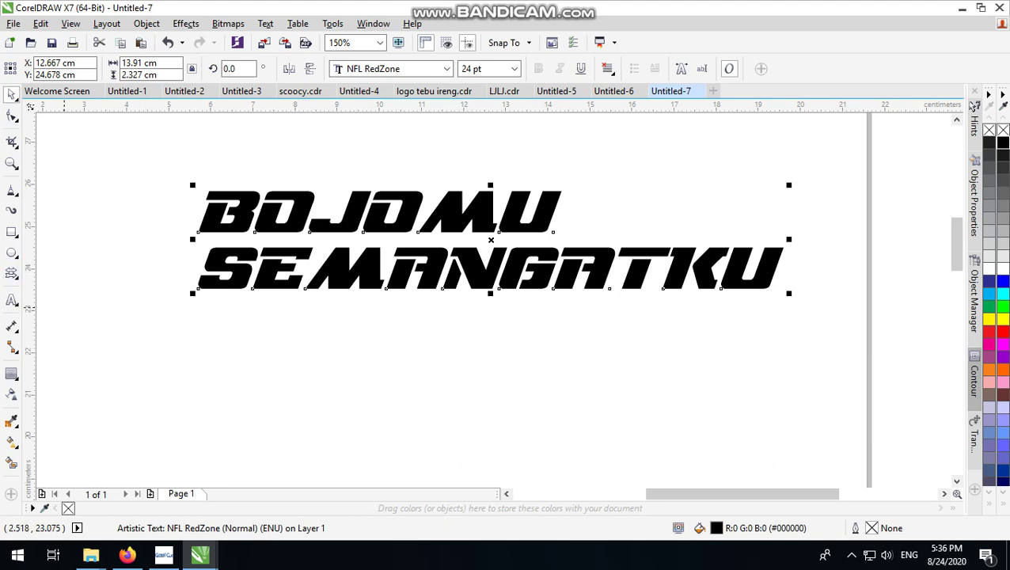
Break the two-line artistic text apart into separate lines and select the SEMANGATKU line
{"action": "key", "text": "ctrl+k"}
{"action": "left_click", "coordinate": [510, 286]}
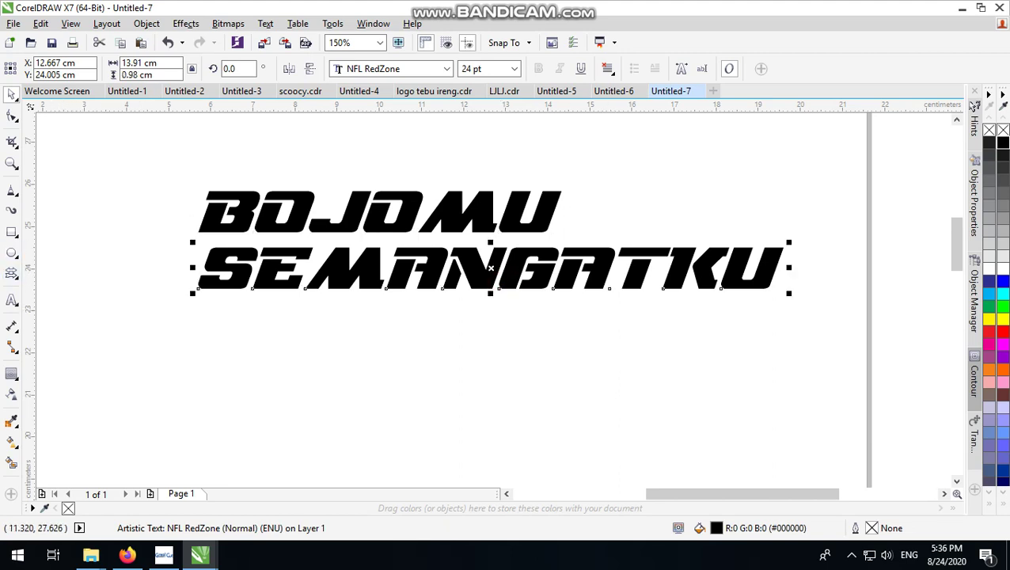
Try out fonts on the SEMANGATKU line and apply Qaranta
{"action": "left_click", "coordinate": [419, 69]}
{"action": "scroll", "coordinate": [420, 404], "scroll_direction": "down", "scroll_amount": 1}
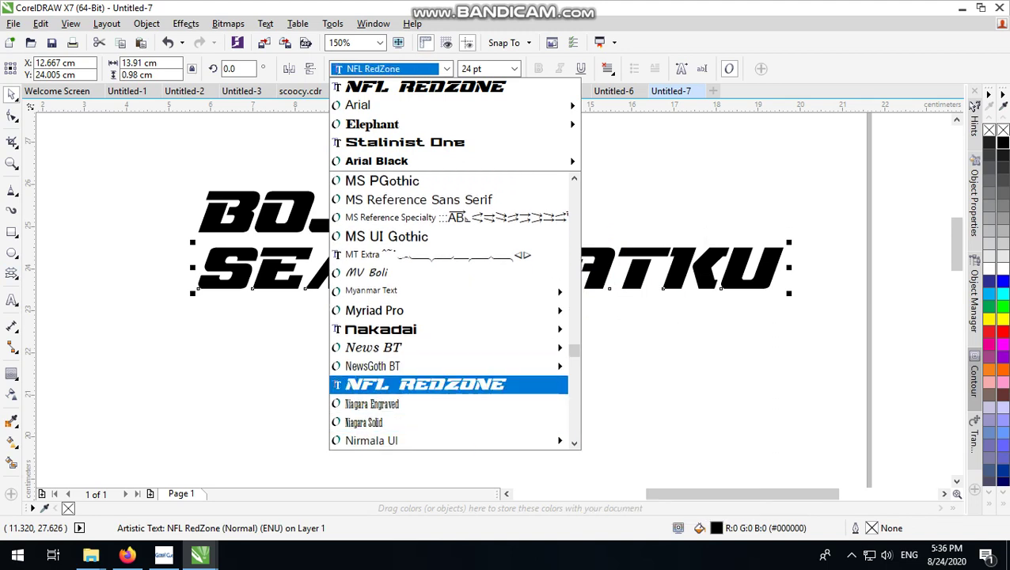
{"action": "mouse_move", "coordinate": [419, 329]}
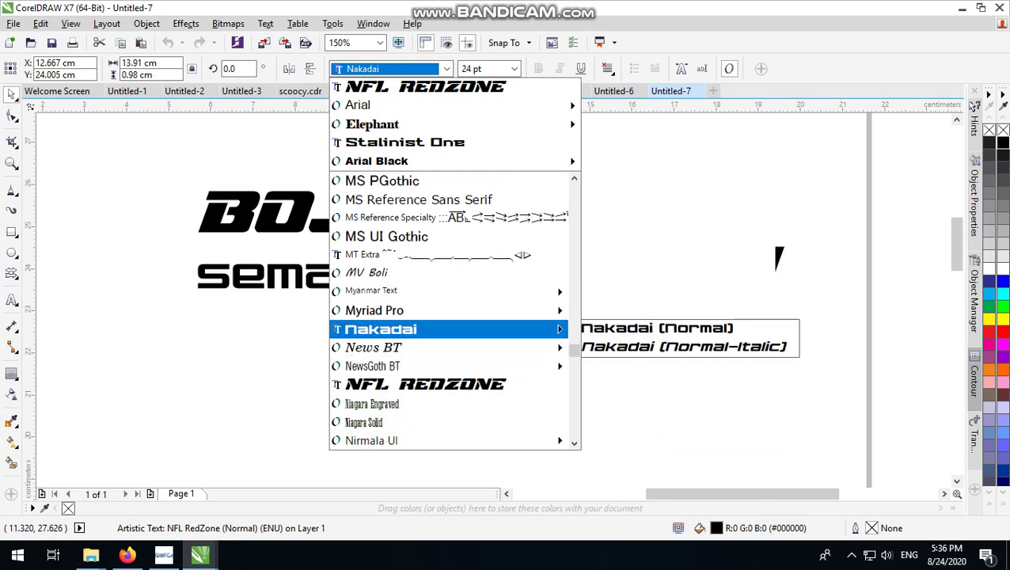
{"action": "key", "text": "Down"}
{"action": "key", "text": "Down"}
{"action": "key", "text": "Down"}
{"action": "key", "text": "Down"}
{"action": "key", "text": "Down"}
{"action": "key", "text": "Down"}
{"action": "key", "text": "Down"}
{"action": "key", "text": "Down"}
{"action": "key", "text": "Down"}
{"action": "key", "text": "Down"}
{"action": "key", "text": "Down"}
{"action": "key", "text": "Down"}
{"action": "key", "text": "Down"}
{"action": "key", "text": "Down"}
{"action": "key", "text": "Down"}
{"action": "key", "text": "Down"}
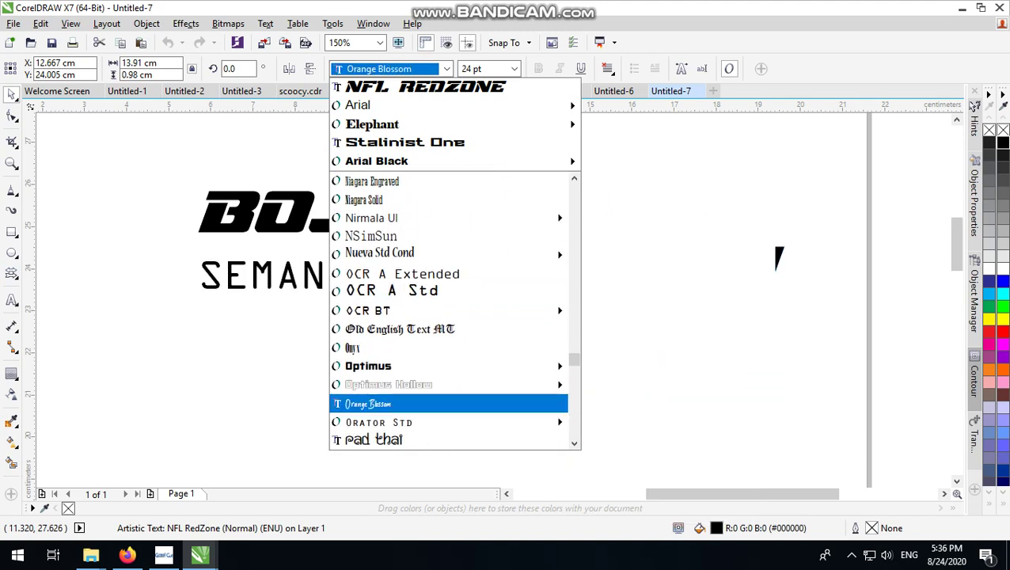
{"action": "key", "text": "Up"}
{"action": "key", "text": "Up"}
{"action": "key", "text": "Down"}
{"action": "key", "text": "Down"}
{"action": "key", "text": "Down"}
{"action": "key", "text": "Down"}
{"action": "key", "text": "Down"}
{"action": "key", "text": "Down"}
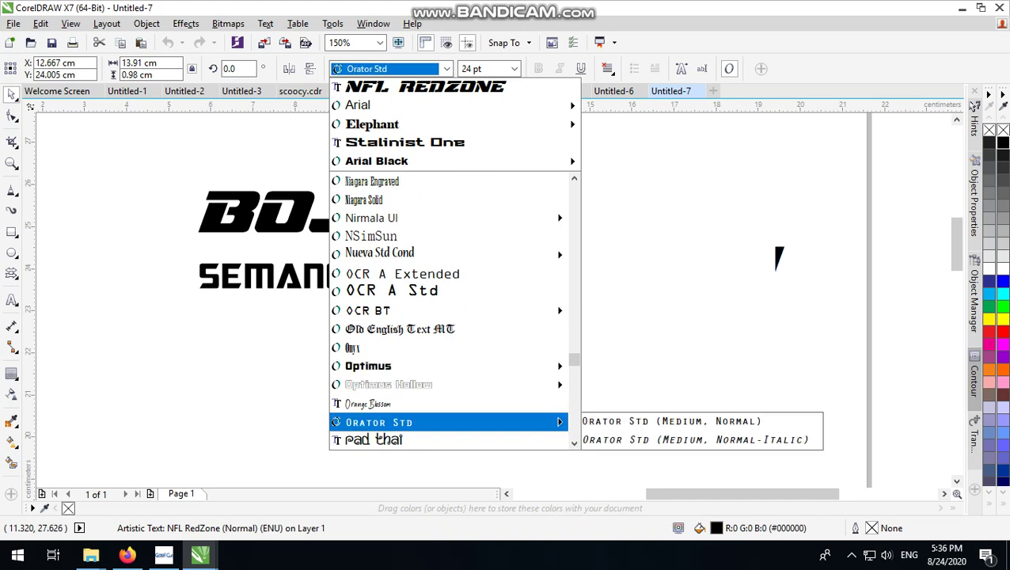
{"action": "key", "text": "Up"}
{"action": "key", "text": "Down"}
{"action": "key", "text": "Down"}
{"action": "key", "text": "Down"}
{"action": "key", "text": "Down"}
{"action": "key", "text": "Down"}
{"action": "key", "text": "Down"}
{"action": "key", "text": "Down"}
{"action": "key", "text": "Down"}
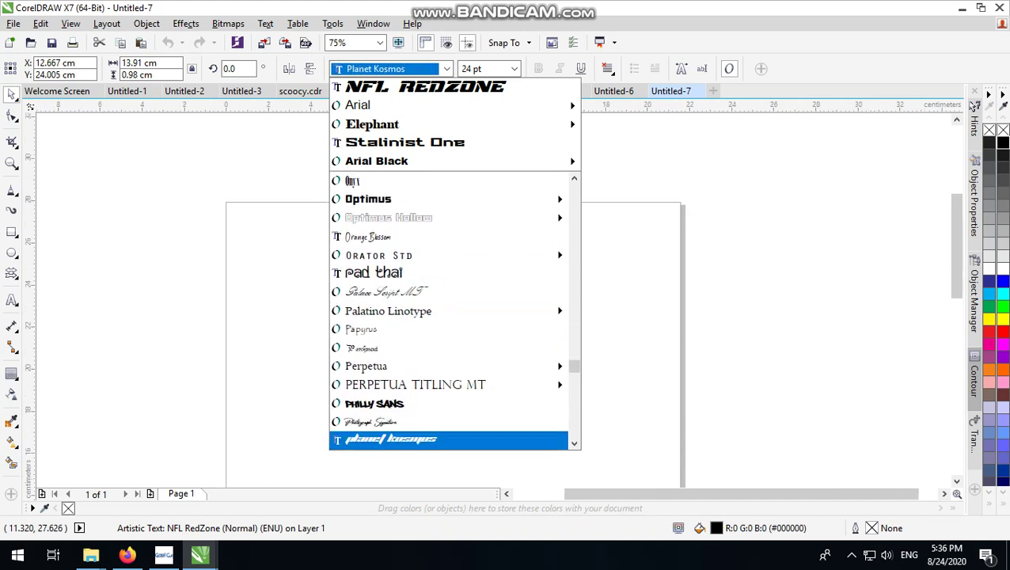
{"action": "key", "text": "Up"}
{"action": "key", "text": "Down"}
{"action": "key", "text": "Down"}
{"action": "key", "text": "Down"}
{"action": "key", "text": "Down"}
{"action": "key", "text": "Down"}
{"action": "key", "text": "Down"}
{"action": "key", "text": "Down"}
{"action": "key", "text": "Down"}
{"action": "key", "text": "Down"}
{"action": "key", "text": "Down"}
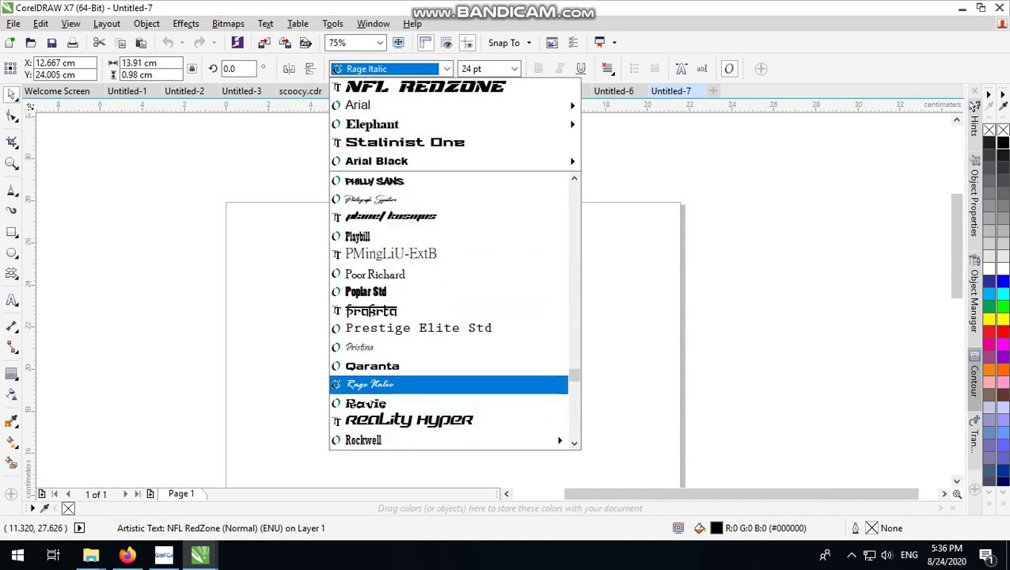
{"action": "key", "text": "Up"}
{"action": "left_click", "coordinate": [462, 360]}
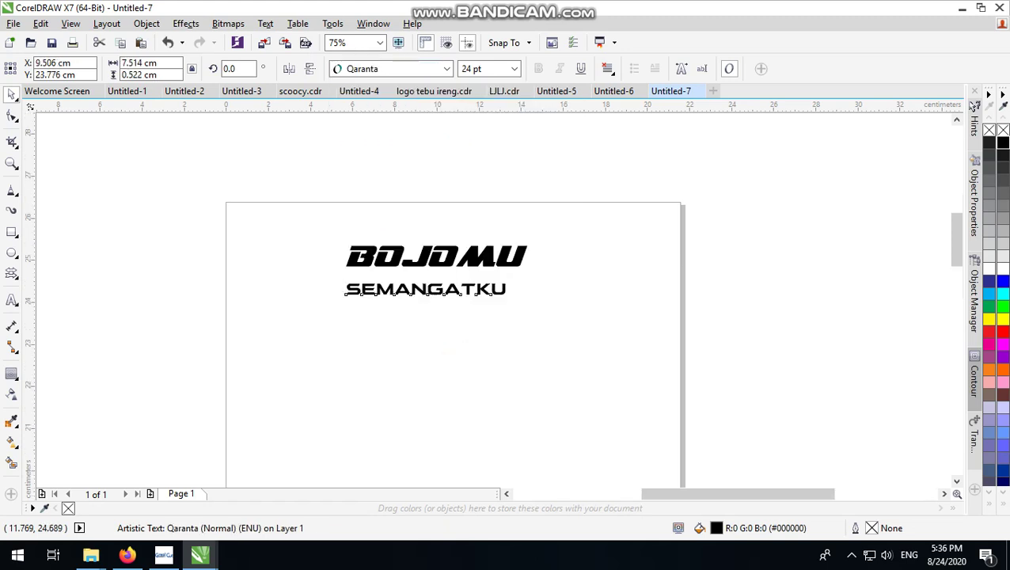
Set the font of the SEMANGATKU line to sd prostreet
{"action": "scroll", "coordinate": [474, 301], "scroll_direction": "up", "scroll_amount": 3}
{"action": "left_click", "coordinate": [447, 69]}
{"action": "scroll", "coordinate": [447, 356], "scroll_direction": "down", "scroll_amount": 4}
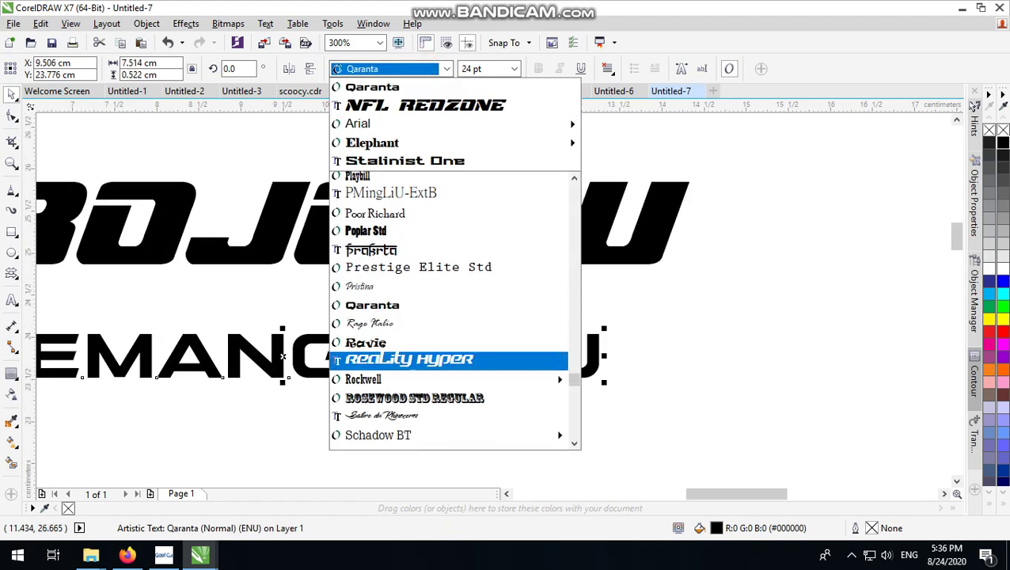
{"action": "left_click", "coordinate": [421, 307]}
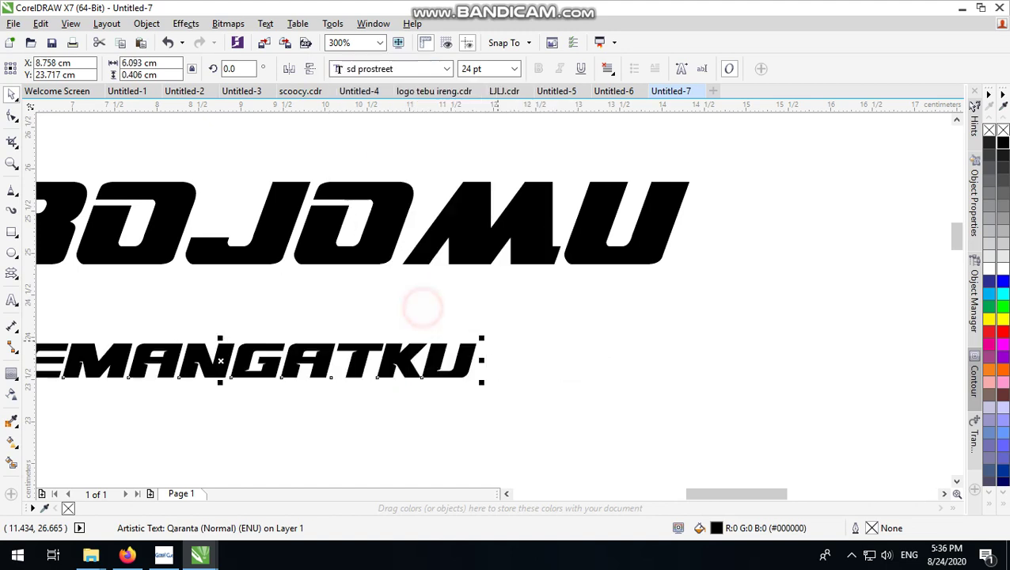
Move the SEMANGATKU line close beneath BOJOMU, offset slightly to the right, and enlarge it to about 9.07 cm wide
{"action": "scroll", "coordinate": [516, 381], "scroll_direction": "down", "scroll_amount": 1}
{"action": "left_click_drag", "start_coordinate": [433, 367], "coordinate": [542, 340]}
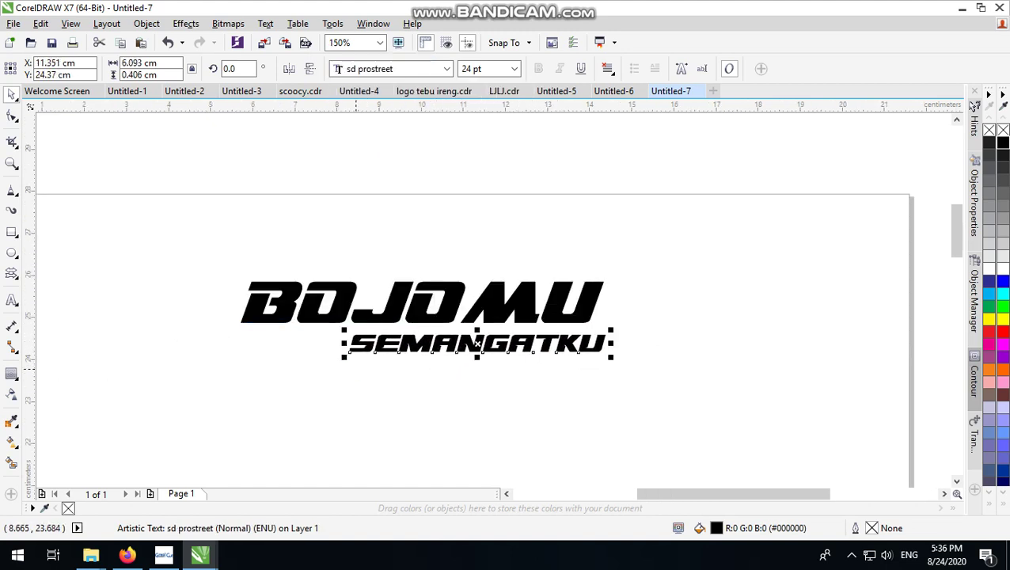
{"action": "left_click_drag", "start_coordinate": [345, 359], "coordinate": [220, 452]}
{"action": "left_click_drag", "start_coordinate": [404, 340], "coordinate": [441, 339]}
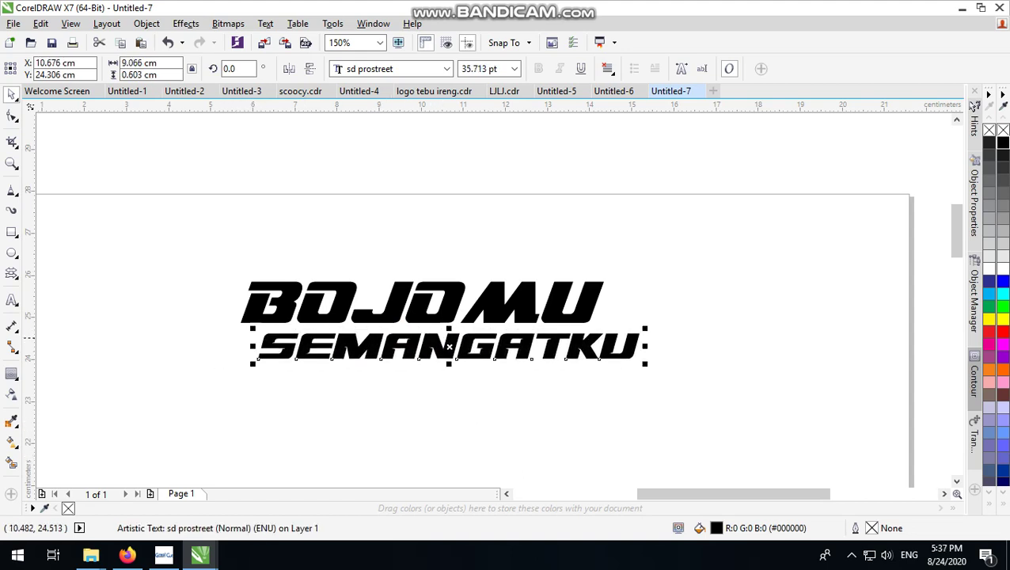
{"action": "left_click", "coordinate": [660, 239]}
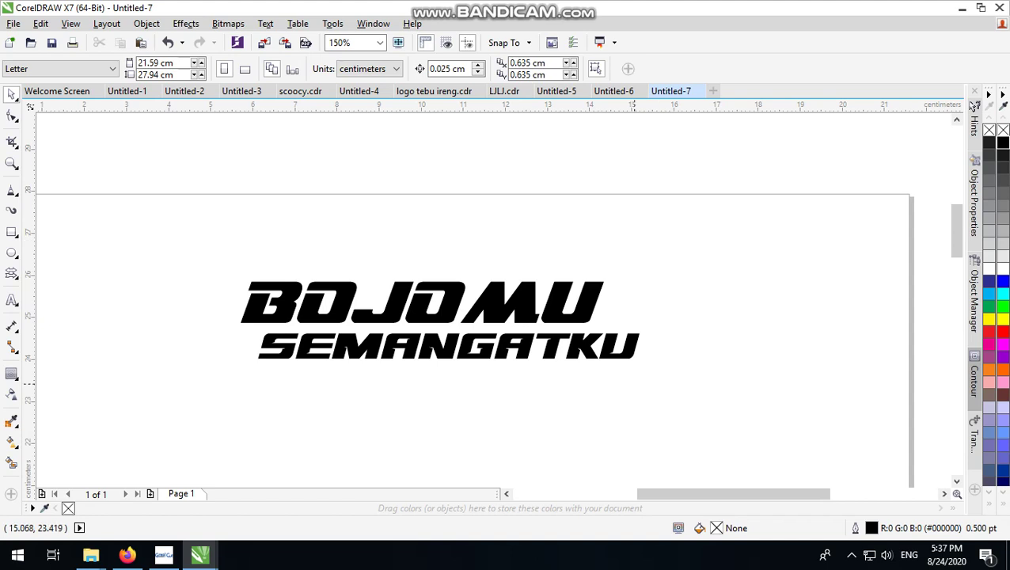
Show the Contour settings and fill the BOJOMU text with bright green (#00FF00)
{"action": "left_click", "coordinate": [593, 309]}
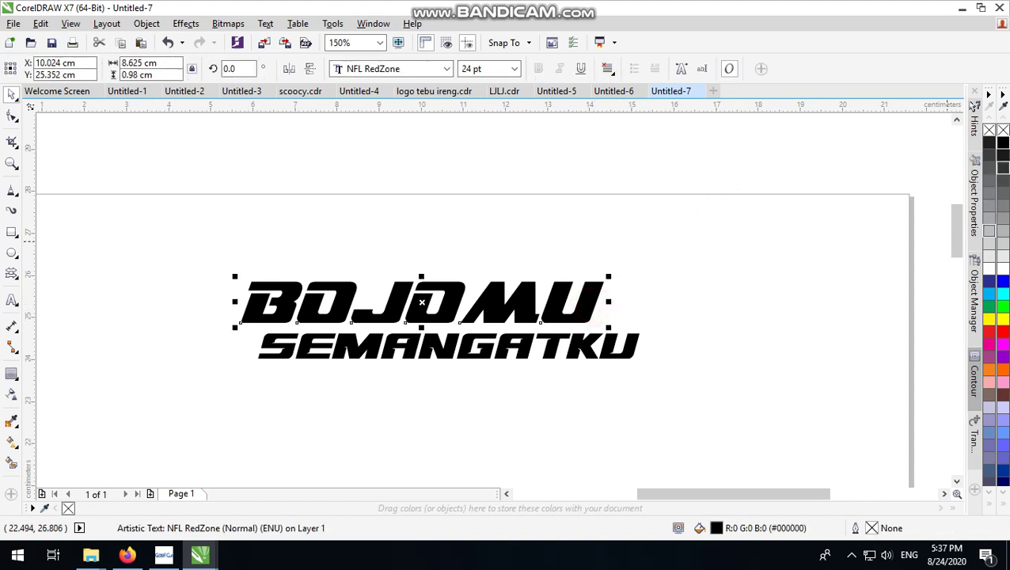
{"action": "left_click", "coordinate": [974, 376]}
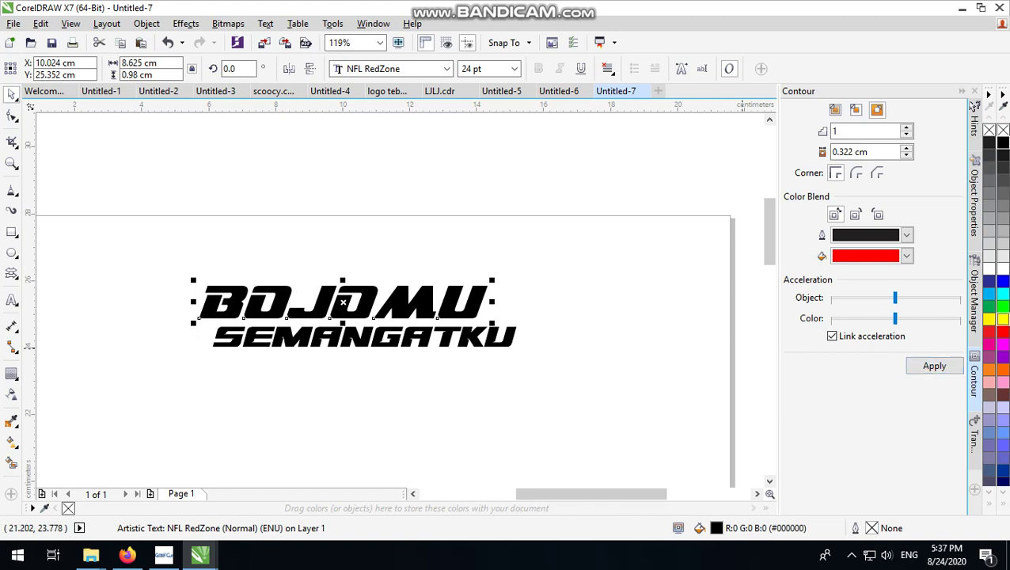
{"action": "left_click", "coordinate": [1004, 307]}
{"action": "left_click", "coordinate": [1002, 319]}
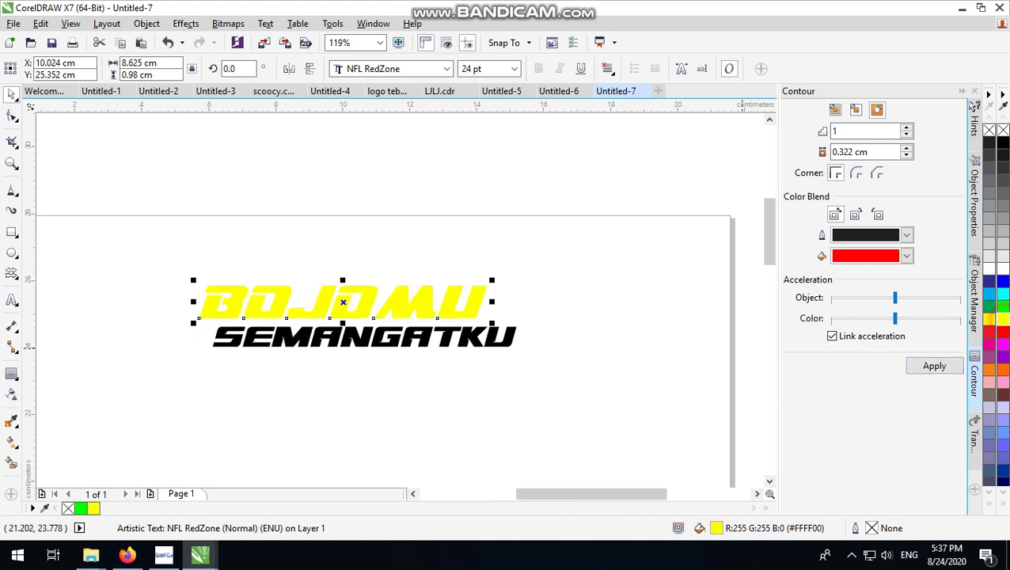
{"action": "left_click", "coordinate": [556, 321]}
{"action": "left_click", "coordinate": [475, 299]}
{"action": "left_click", "coordinate": [1002, 306]}
Fill the SEMANGATKU text with red (#FF0000)
{"action": "left_click", "coordinate": [467, 339]}
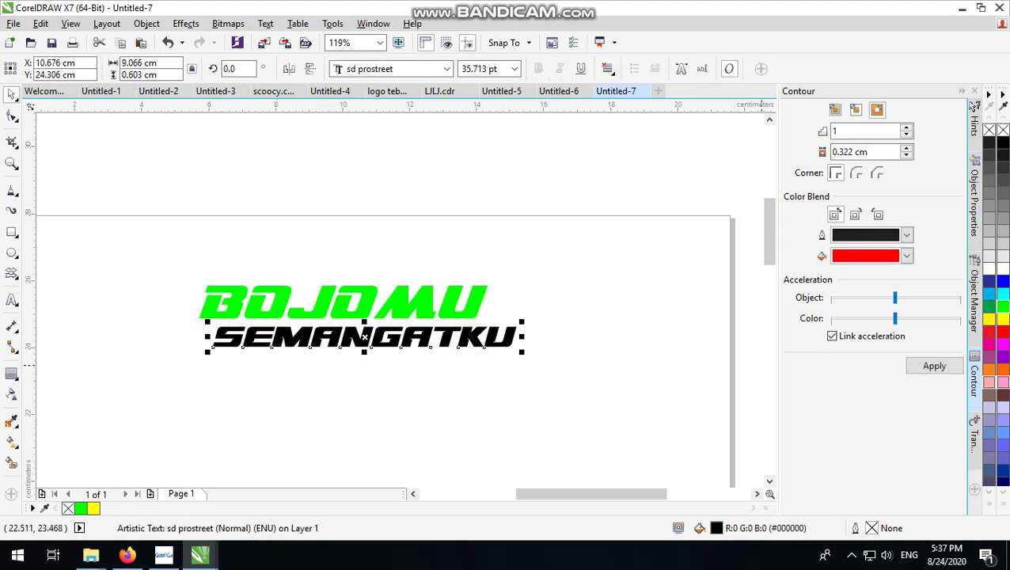
{"action": "left_click", "coordinate": [1002, 319]}
{"action": "left_click", "coordinate": [1002, 331]}
{"action": "left_click", "coordinate": [459, 372]}
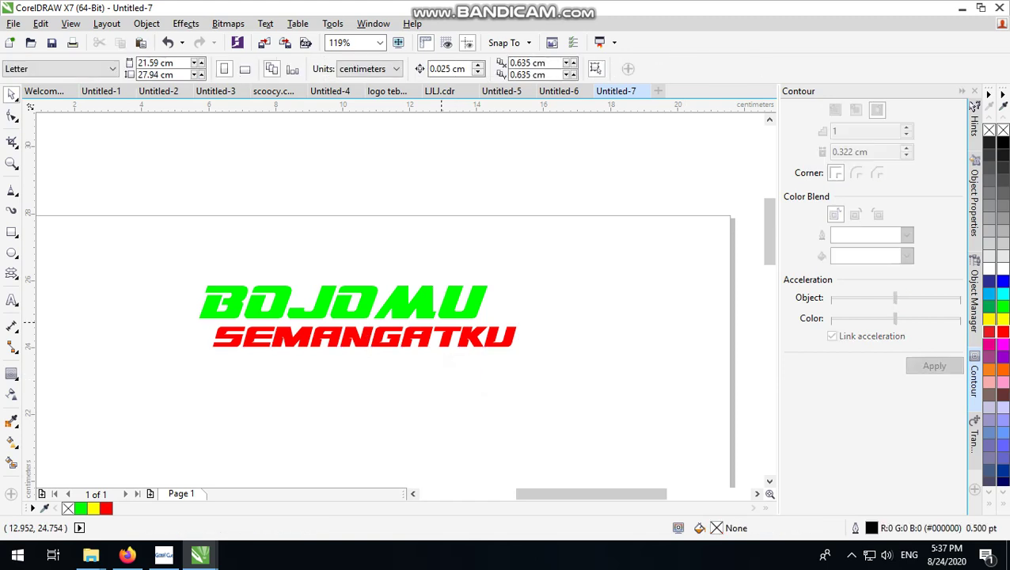
Apply a one-step outside contour to BOJOMU with a 0.322 cm offset, round corners and red fill
{"action": "left_click", "coordinate": [446, 311]}
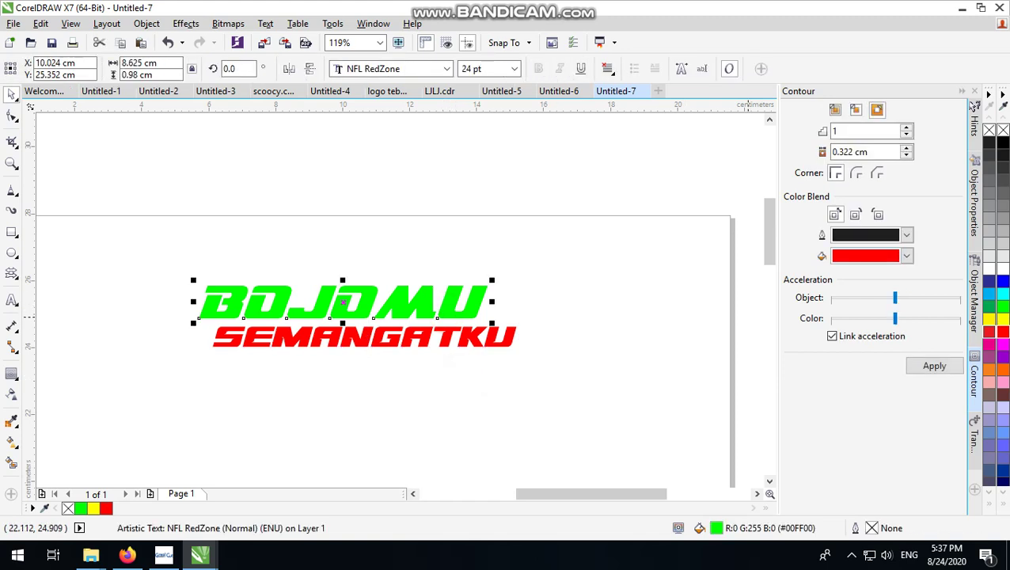
{"action": "left_click", "coordinate": [934, 366]}
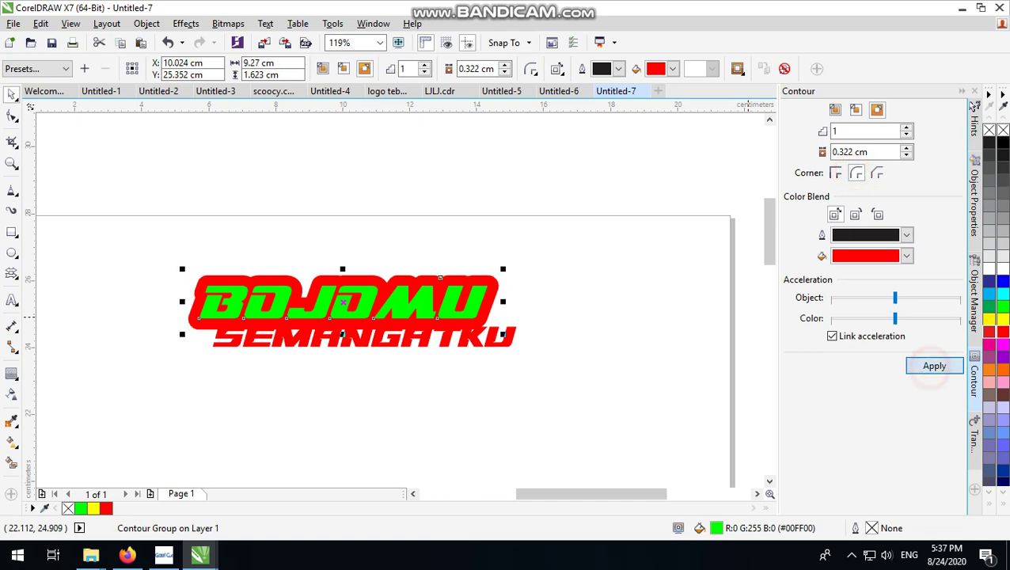
Enlarge both text lines and the contour together to about 24.4 cm wide and move them above the page
{"action": "scroll", "coordinate": [487, 305], "scroll_direction": "down", "scroll_amount": 2}
{"action": "left_click_drag", "start_coordinate": [223, 395], "coordinate": [545, 258]}
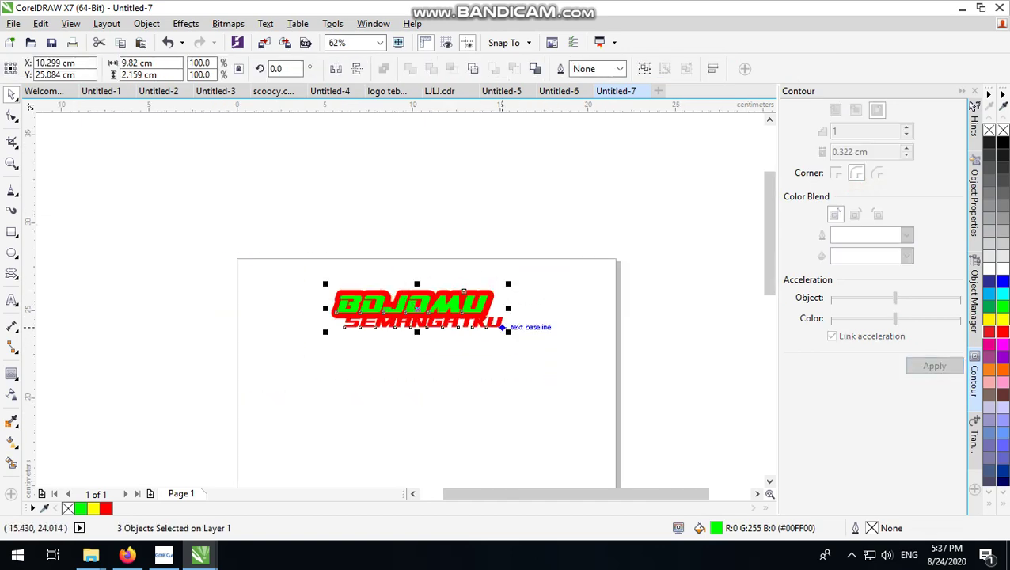
{"action": "left_click_drag", "start_coordinate": [508, 331], "coordinate": [725, 395]}
{"action": "scroll", "coordinate": [603, 344], "scroll_direction": "down", "scroll_amount": 1}
{"action": "left_click_drag", "start_coordinate": [602, 342], "coordinate": [519, 273]}
{"action": "scroll", "coordinate": [525, 272], "scroll_direction": "up", "scroll_amount": 1}
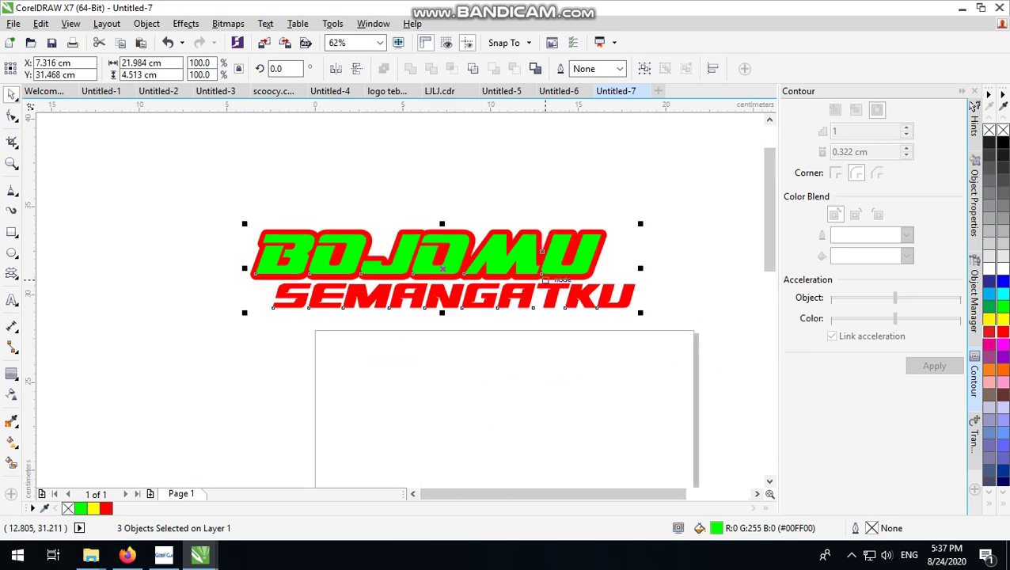
{"action": "left_click_drag", "start_coordinate": [642, 313], "coordinate": [683, 319]}
{"action": "left_click", "coordinate": [615, 400]}
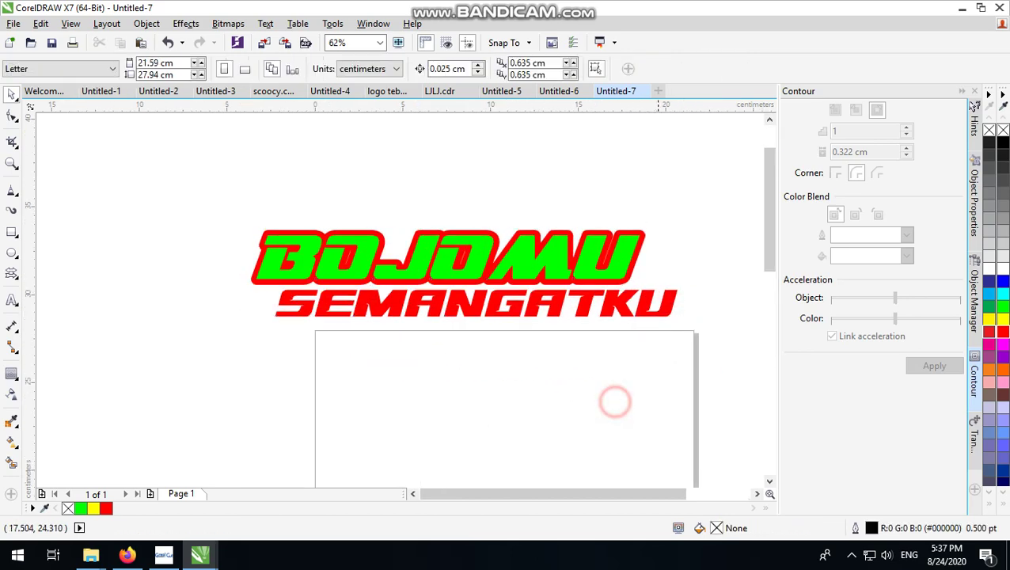
Enlarge the whole lettering a little more, making the SEMANGATKU line about 26 cm wide
{"action": "scroll", "coordinate": [667, 312], "scroll_direction": "up", "scroll_amount": 1}
{"action": "scroll", "coordinate": [614, 317], "scroll_direction": "down", "scroll_amount": 1}
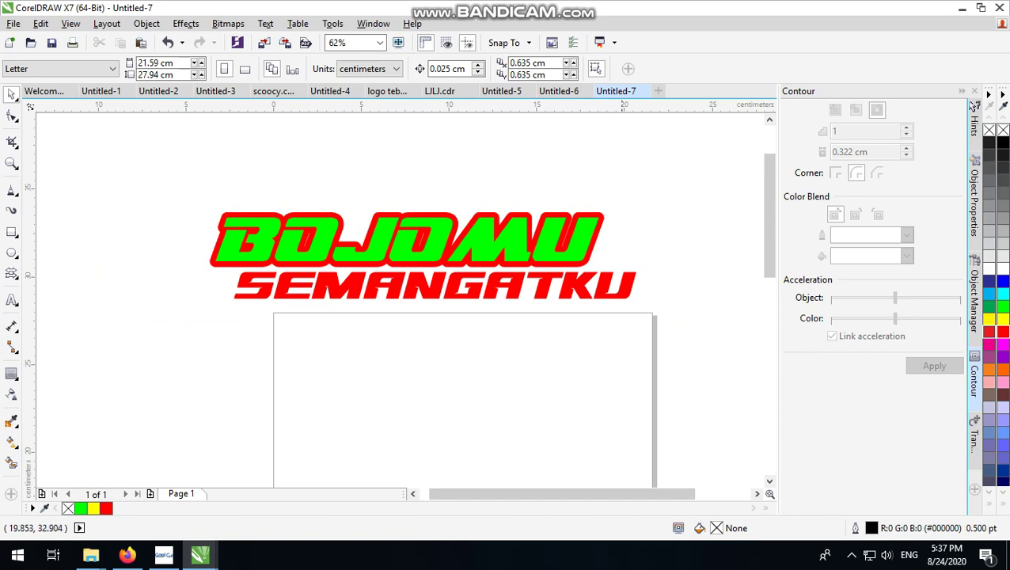
{"action": "scroll", "coordinate": [603, 220], "scroll_direction": "up", "scroll_amount": 1}
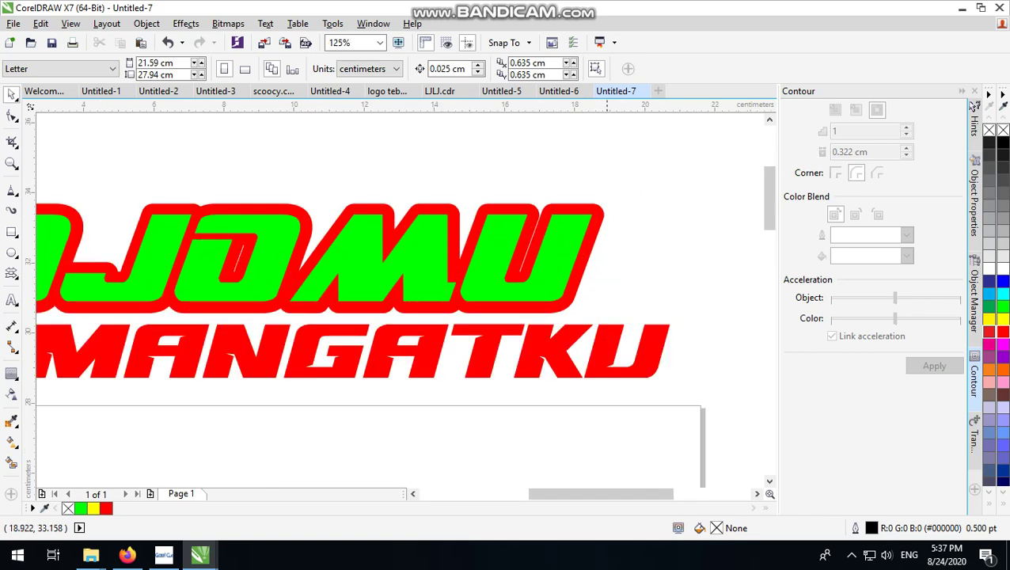
{"action": "scroll", "coordinate": [608, 220], "scroll_direction": "down", "scroll_amount": 1}
{"action": "left_click_drag", "start_coordinate": [671, 181], "coordinate": [187, 394]}
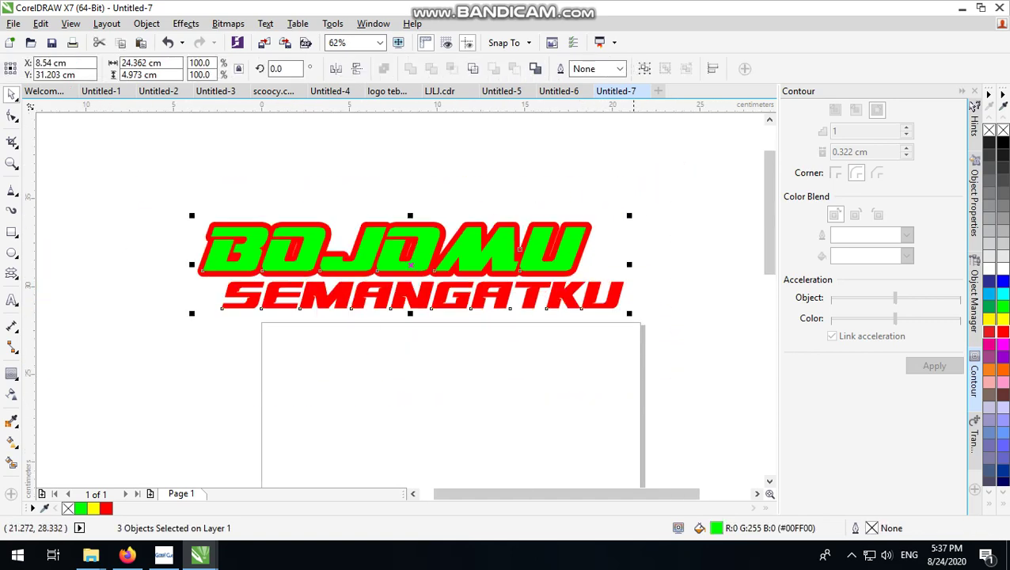
{"action": "left_click_drag", "start_coordinate": [629, 313], "coordinate": [686, 325]}
{"action": "left_click", "coordinate": [688, 392]}
Break the BOJOMU contour group apart to separate the red contour from the green text
{"action": "left_click", "coordinate": [642, 229]}
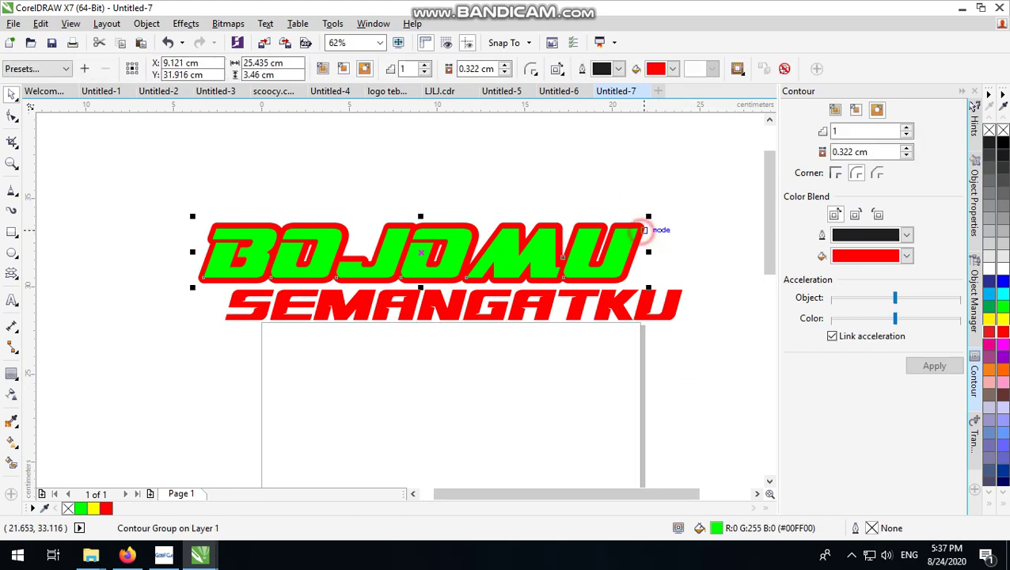
{"action": "left_click", "coordinate": [146, 23]}
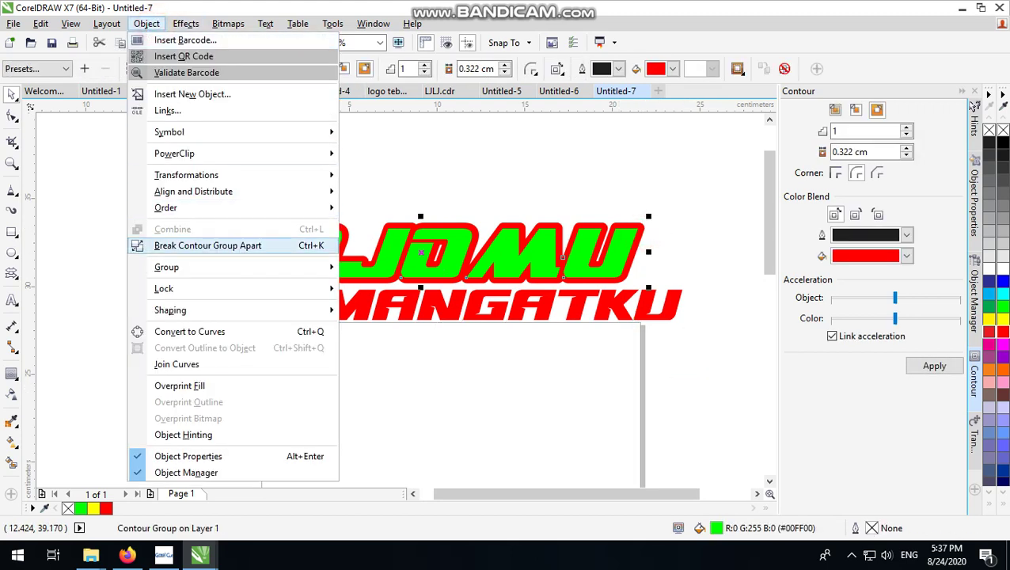
{"action": "left_click", "coordinate": [204, 246]}
{"action": "left_click", "coordinate": [653, 151]}
Apply a one-step outside contour to SEMANGATKU with a 0.322 cm offset, round corners and red fill
{"action": "left_click", "coordinate": [475, 304]}
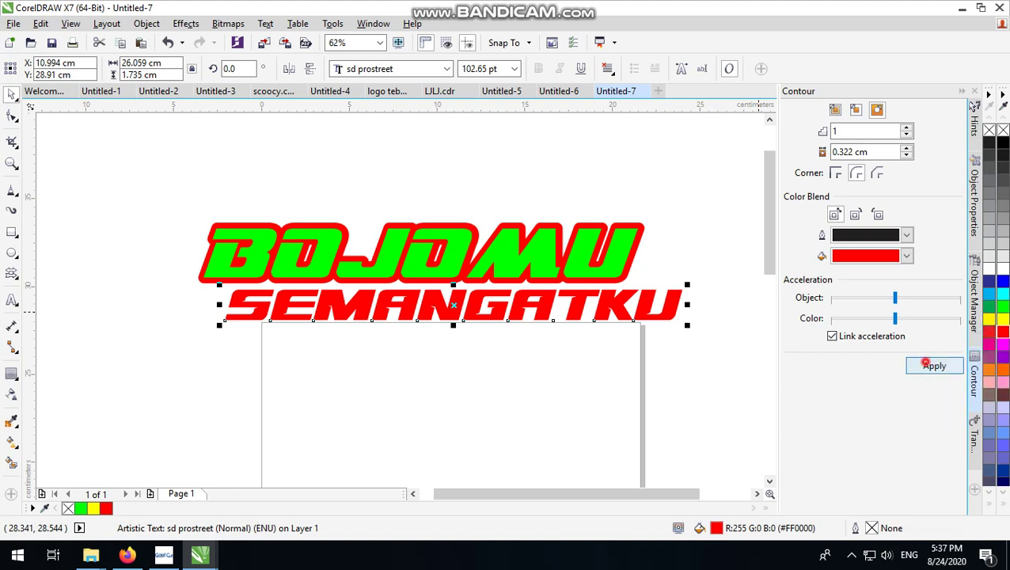
{"action": "left_click", "coordinate": [934, 366]}
Break the SEMANGATKU contour group apart so its contour is separate from the red text
{"action": "left_click", "coordinate": [146, 23]}
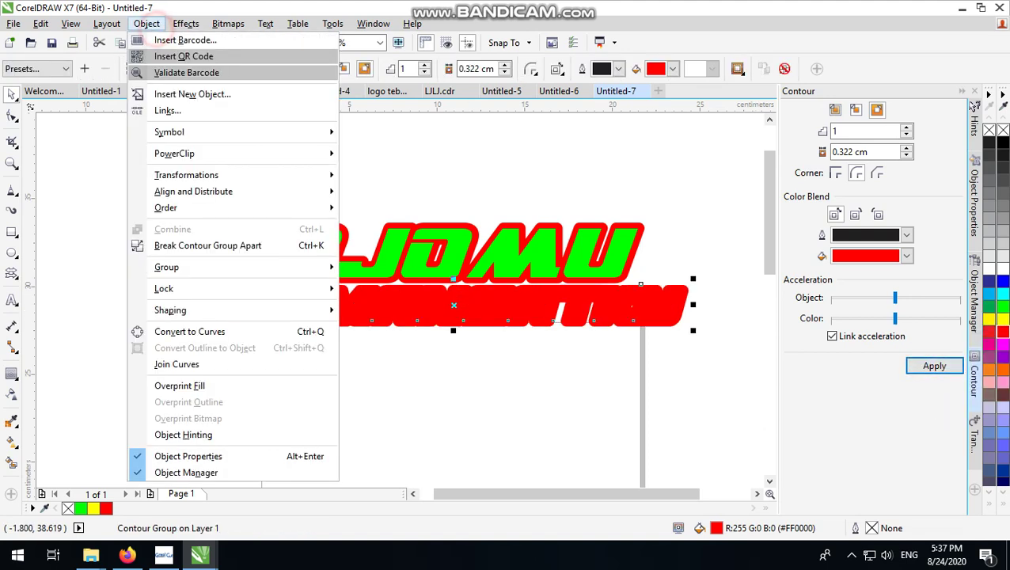
{"action": "left_click", "coordinate": [205, 246]}
{"action": "left_click", "coordinate": [633, 117]}
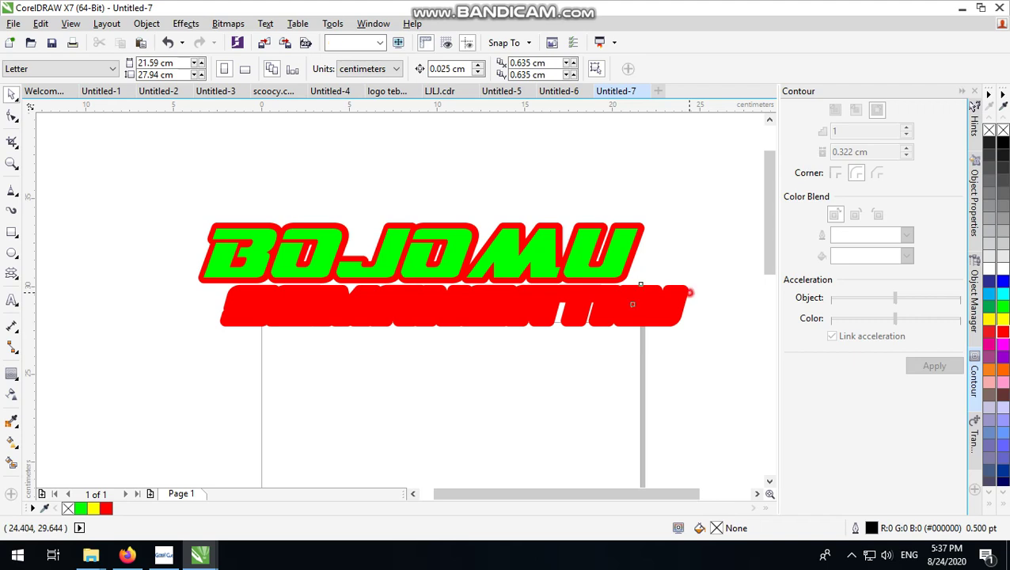
Fill the separated outside contours of SEMANGATKU and BOJOMU with black
{"action": "left_click", "coordinate": [688, 294]}
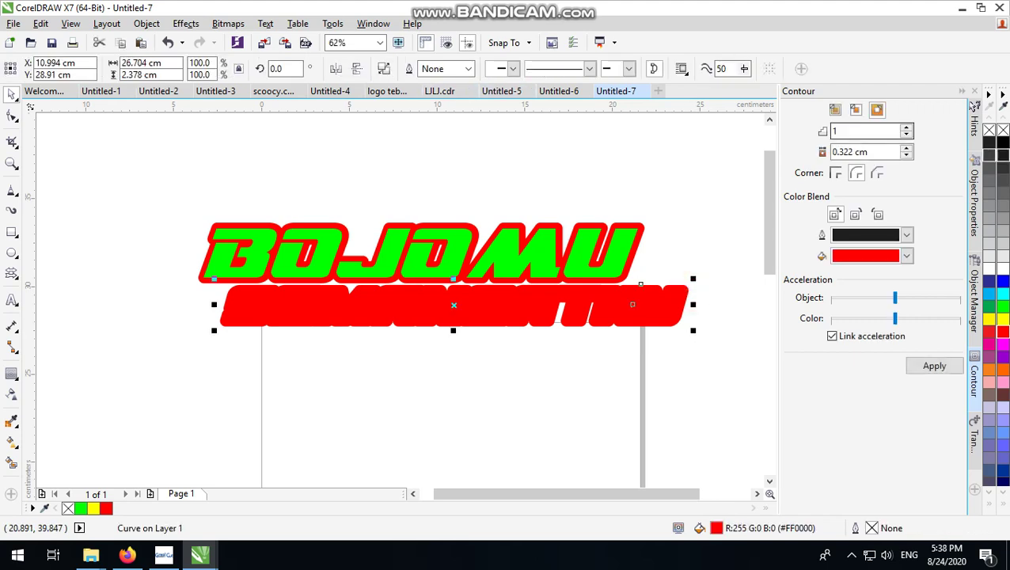
{"action": "left_click", "coordinate": [1002, 142]}
{"action": "left_click", "coordinate": [671, 182]}
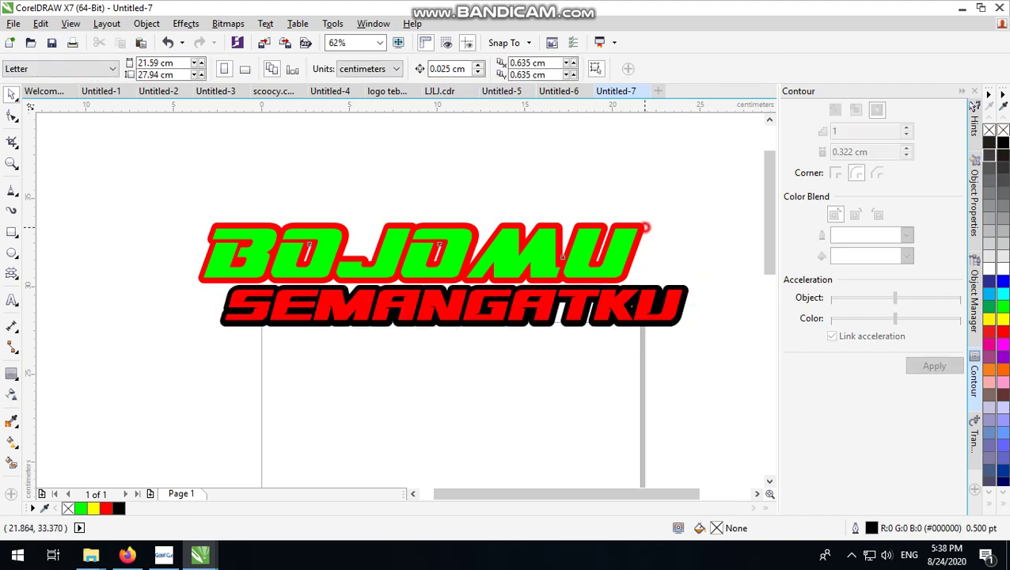
{"action": "left_click", "coordinate": [644, 228]}
{"action": "left_click", "coordinate": [1002, 143]}
{"action": "left_click", "coordinate": [648, 189]}
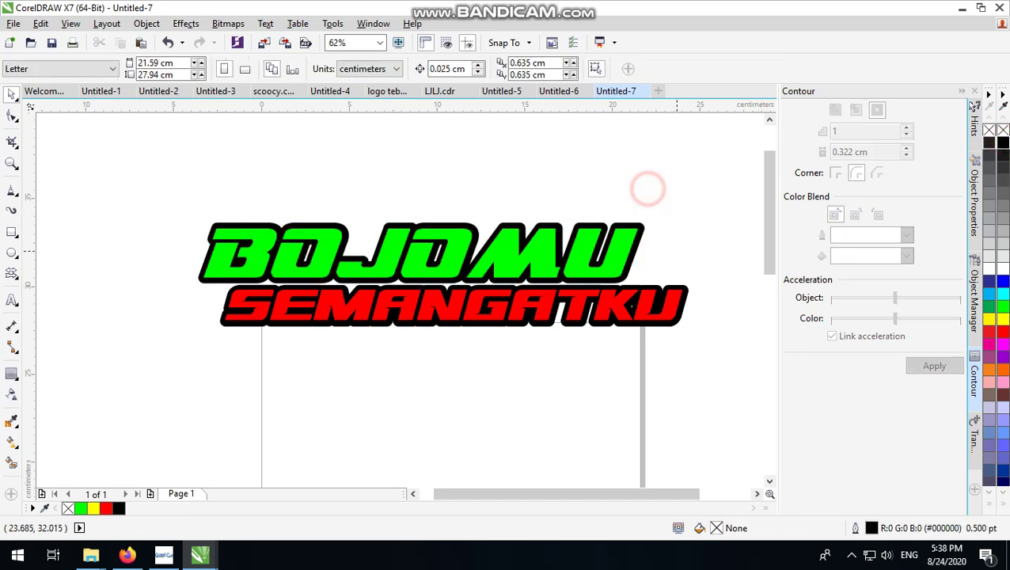
Duplicate both black contours slightly up and to the right, SEMANGATKU's by about 0.4 cm and BOJOMU's by about 0.8 cm horizontally
{"action": "scroll", "coordinate": [633, 280], "scroll_direction": "up", "scroll_amount": 2}
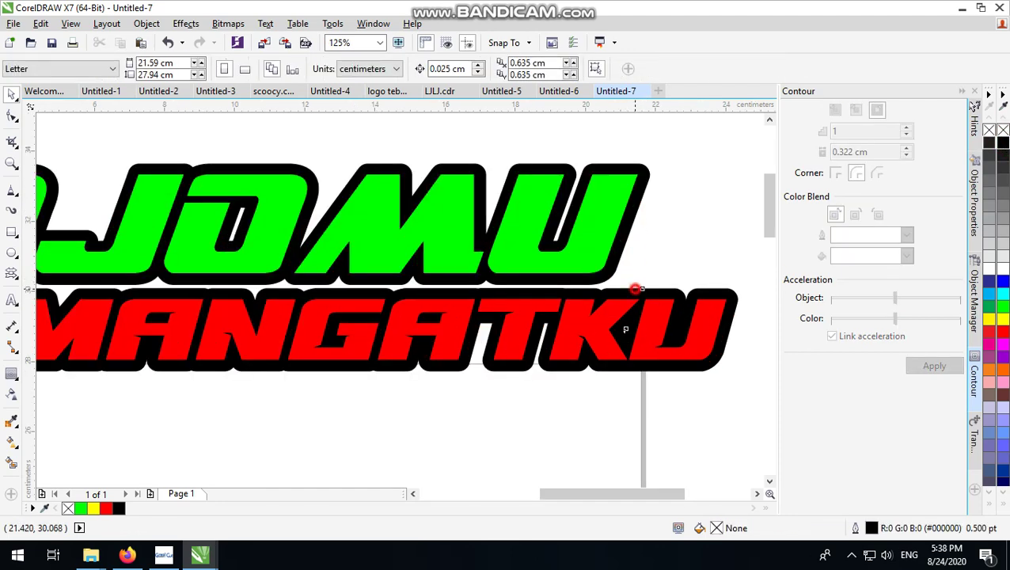
{"action": "left_click", "coordinate": [626, 328]}
{"action": "left_click_drag", "start_coordinate": [639, 279], "coordinate": [649, 279]}
{"action": "right_click", "coordinate": [649, 278]}
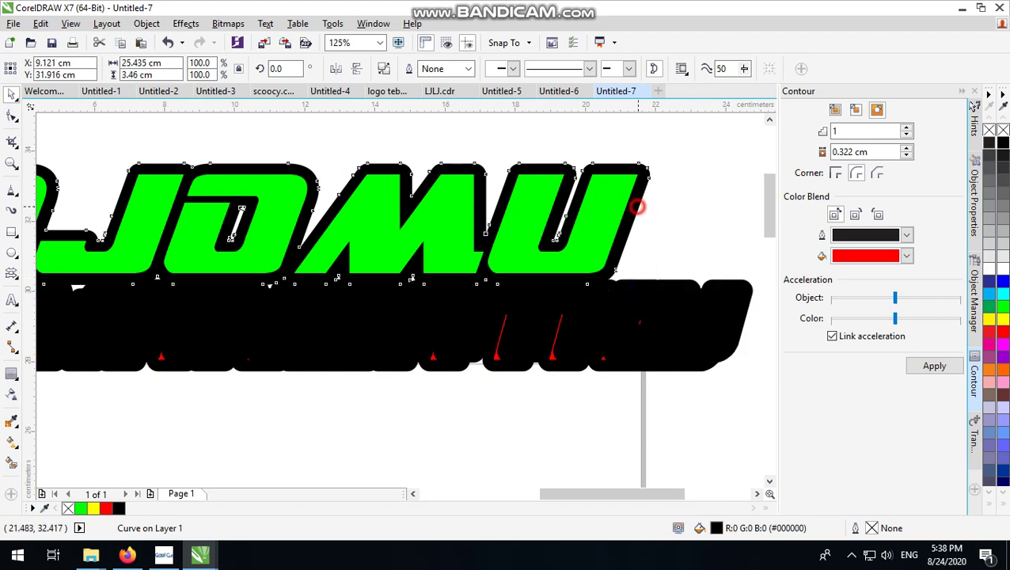
{"action": "left_click_drag", "start_coordinate": [636, 206], "coordinate": [668, 193]}
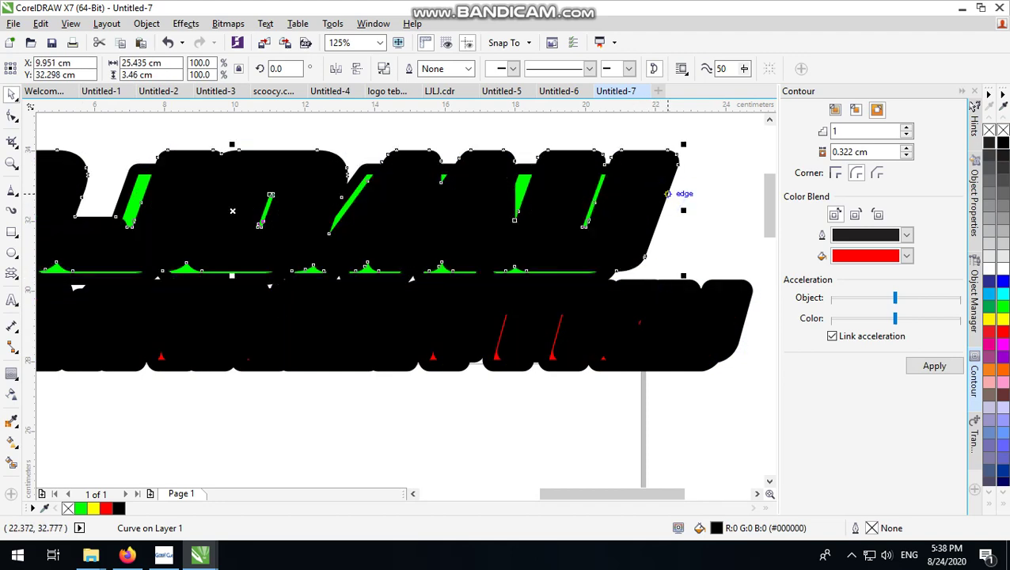
Send the two duplicated black contours backward, one level at a time, until they lie behind the green and red texts
{"action": "right_click", "coordinate": [665, 181]}
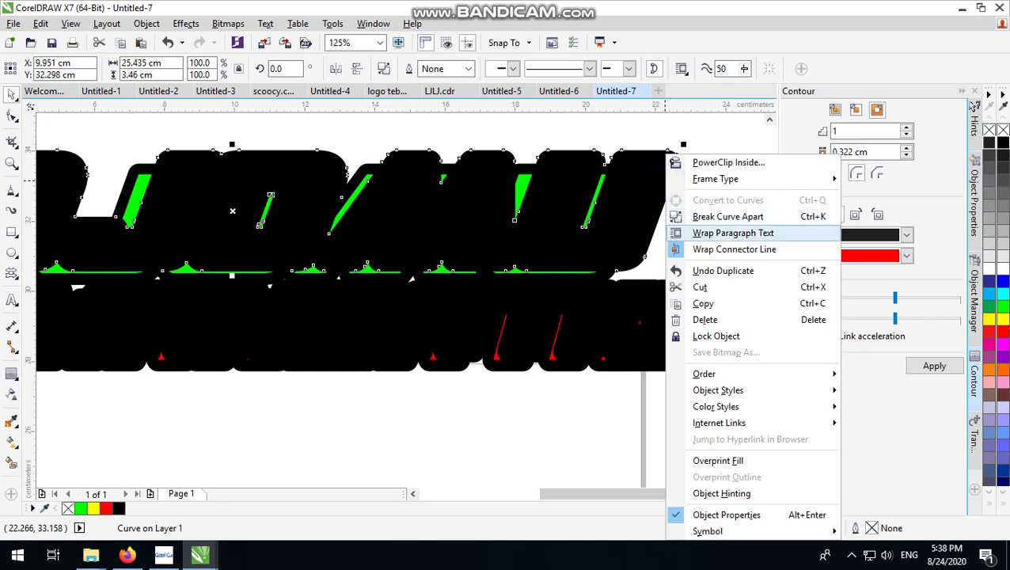
{"action": "mouse_move", "coordinate": [704, 373]}
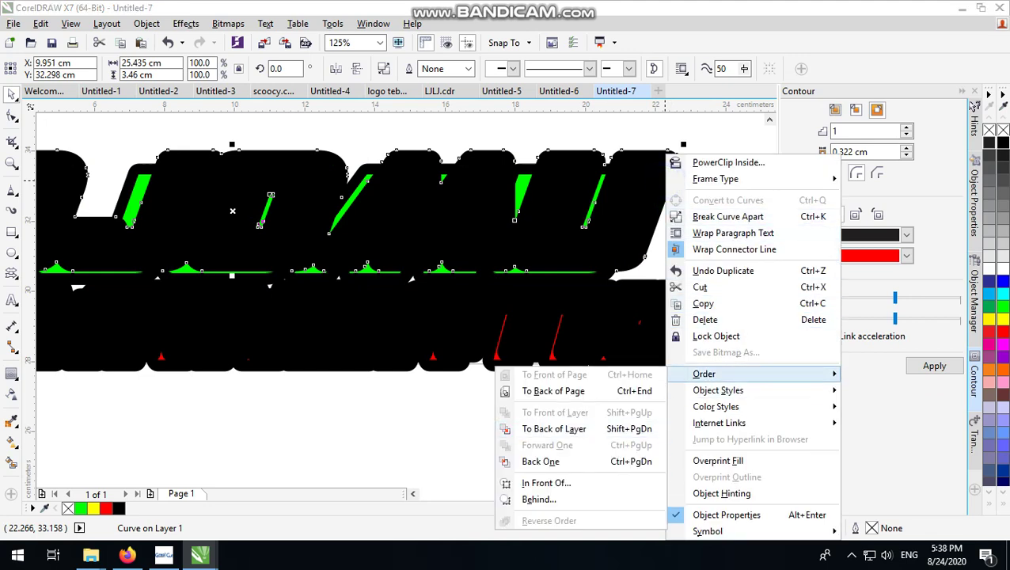
{"action": "left_click", "coordinate": [577, 461]}
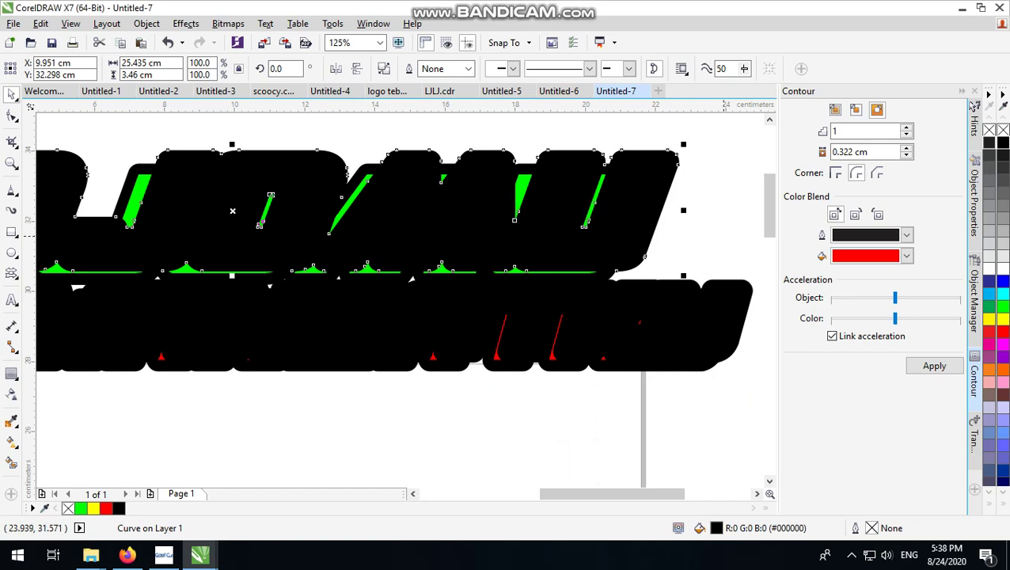
{"action": "key", "text": "ctrl+Page_Down"}
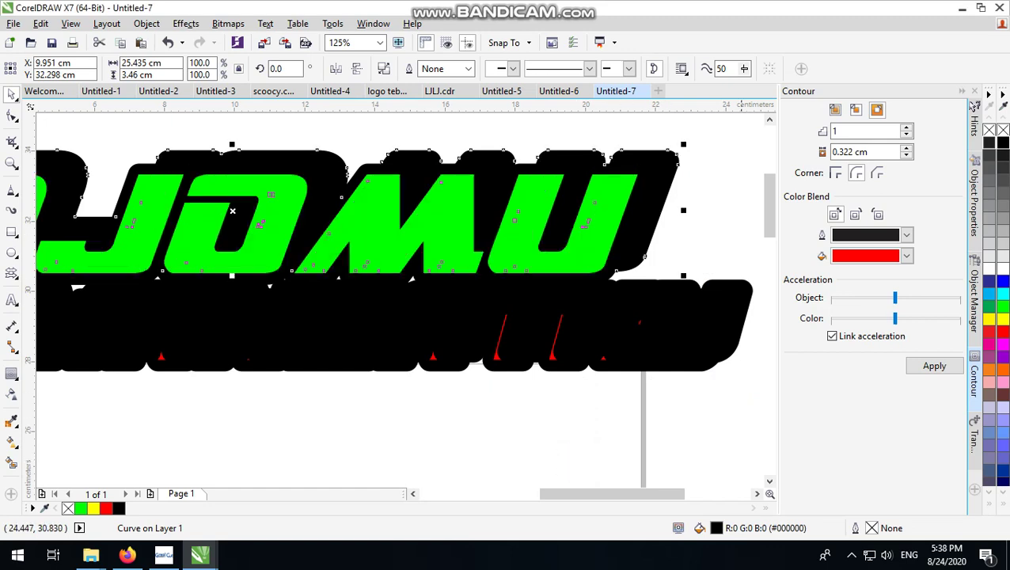
{"action": "left_click", "coordinate": [750, 294]}
{"action": "key", "text": "ctrl+Page_Down"}
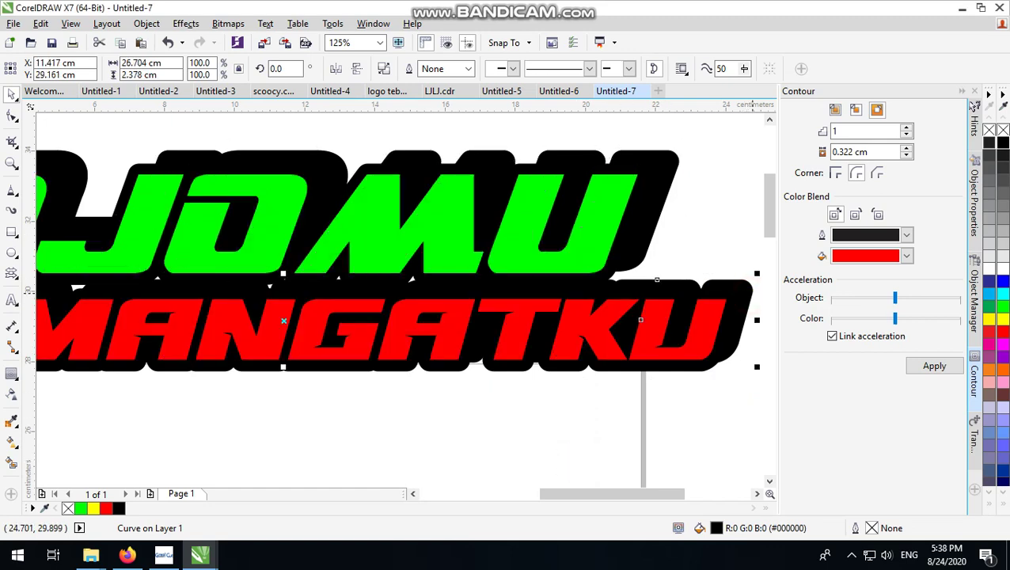
{"action": "scroll", "coordinate": [455, 324], "scroll_direction": "down", "scroll_amount": 2}
{"action": "left_click", "coordinate": [638, 243]}
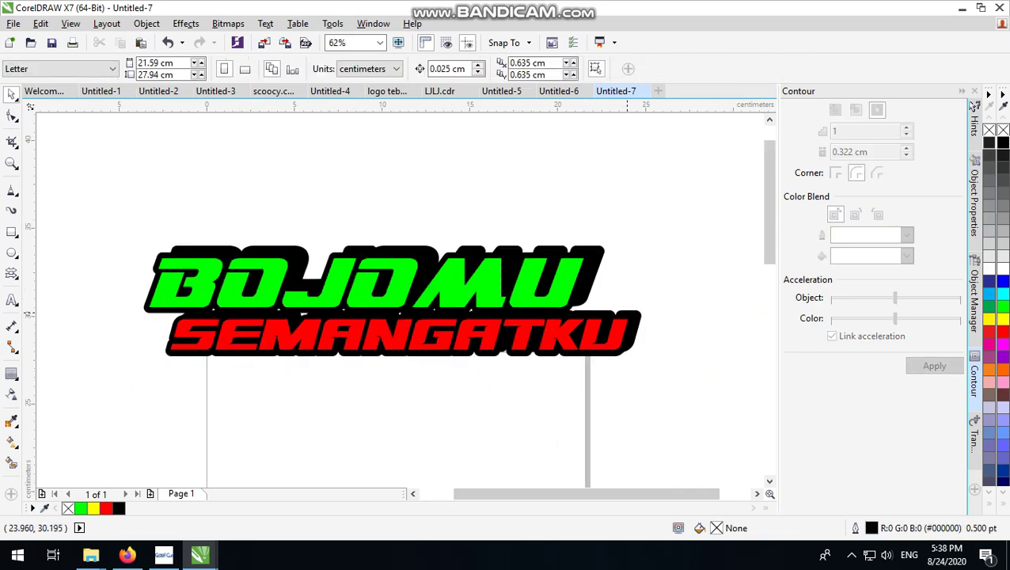
Weld the duplicated BOJOMU and SEMANGATKU black contours into a single curve
{"action": "scroll", "coordinate": [638, 253], "scroll_direction": "up", "scroll_amount": 2}
{"action": "left_click", "coordinate": [656, 300]}
{"action": "left_click", "coordinate": [581, 184], "text": "shift"}
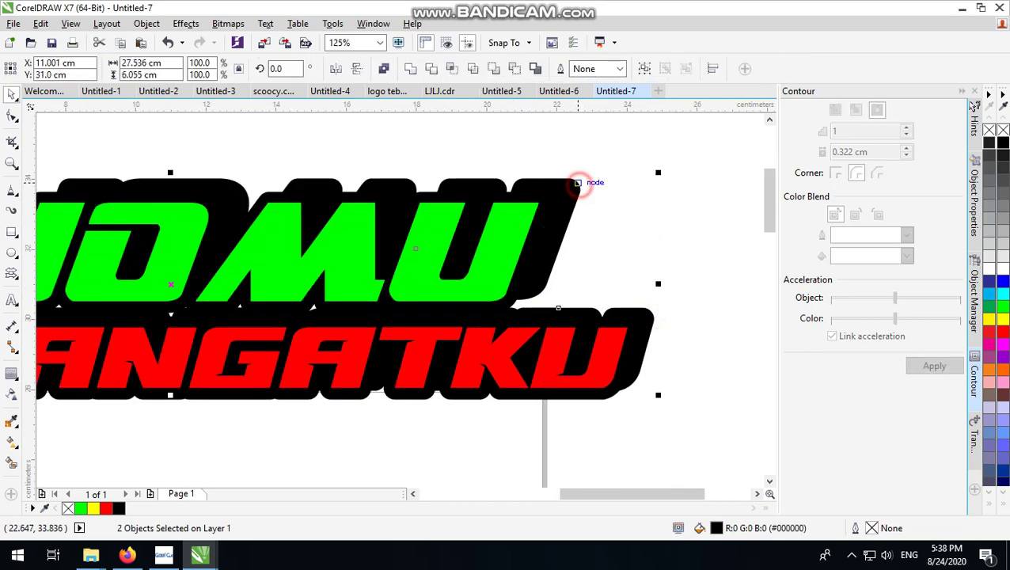
{"action": "left_click", "coordinate": [542, 348]}
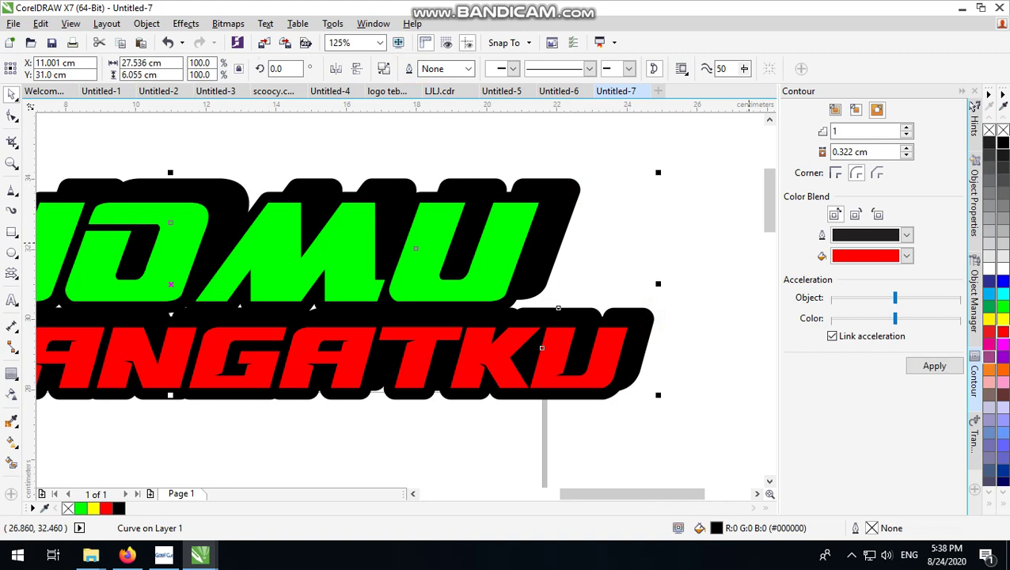
Try a one-step red outside contour with a 0.322 cm offset on the welded black shape, then undo it
{"action": "scroll", "coordinate": [664, 292], "scroll_direction": "down", "scroll_amount": 2}
{"action": "left_click", "coordinate": [926, 365]}
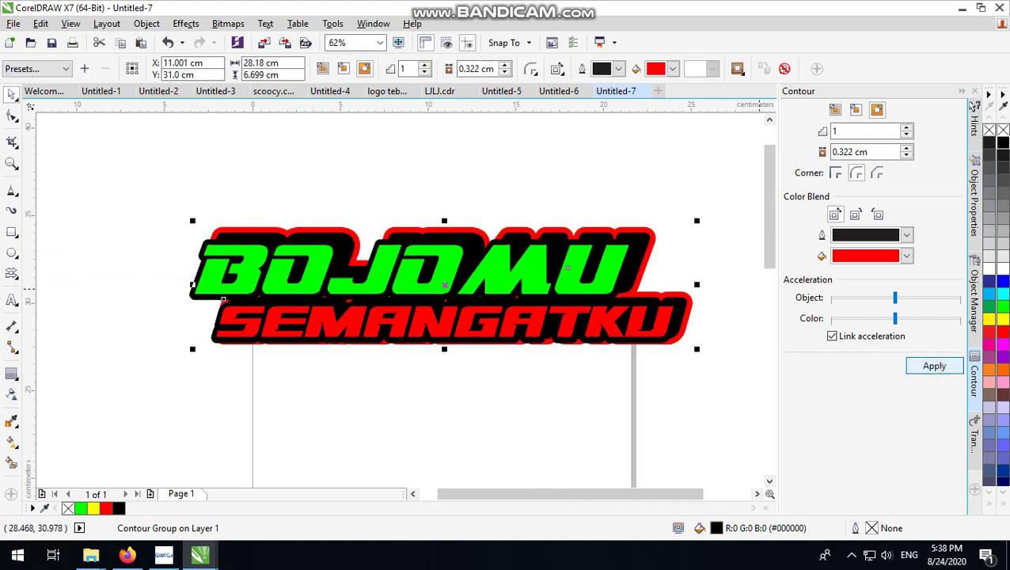
{"action": "left_click", "coordinate": [725, 226]}
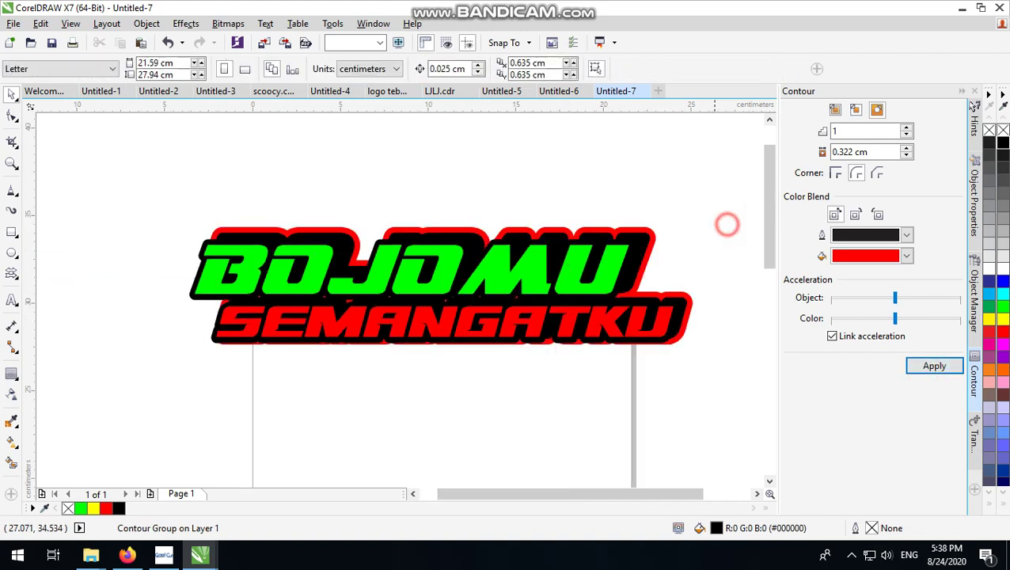
{"action": "key", "text": "ctrl+z"}
Test-move the welded black shape and BOJOMU's original black contour, undoing each move
{"action": "left_click", "coordinate": [689, 250]}
{"action": "left_click_drag", "start_coordinate": [685, 301], "coordinate": [693, 265]}
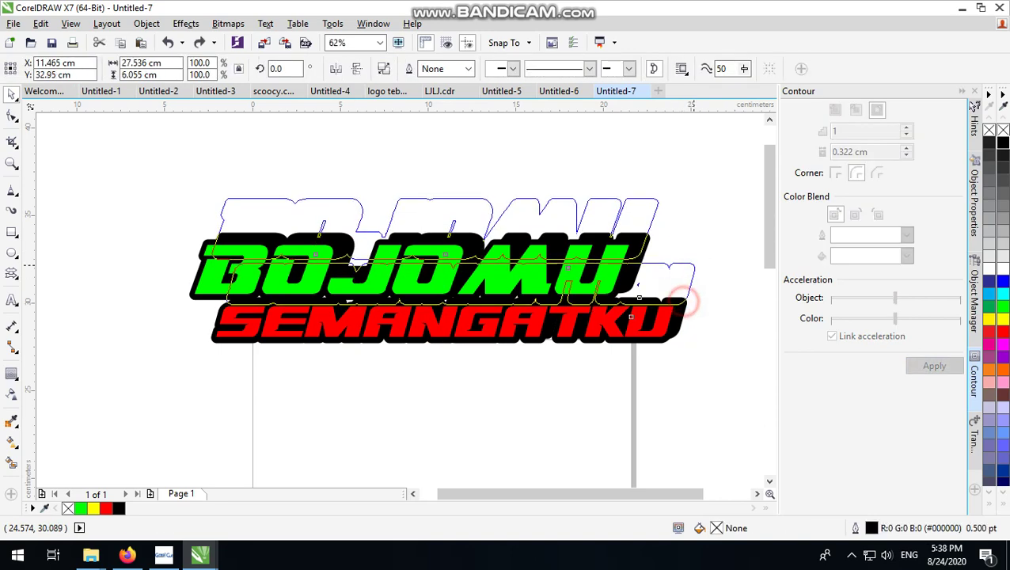
{"action": "key", "text": "ctrl+z"}
{"action": "scroll", "coordinate": [666, 273], "scroll_direction": "up", "scroll_amount": 1}
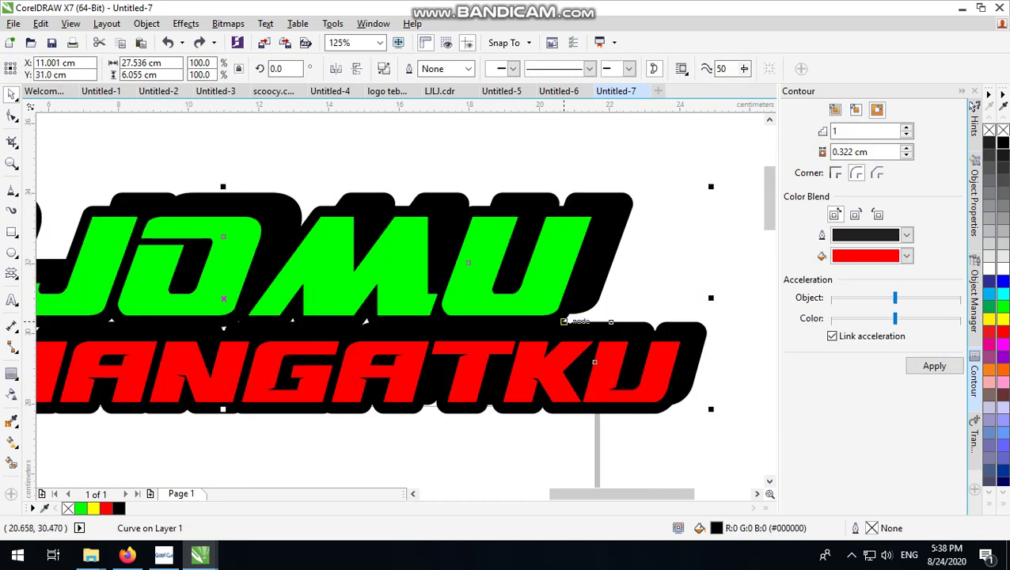
{"action": "left_click", "coordinate": [658, 273]}
{"action": "left_click_drag", "start_coordinate": [564, 316], "coordinate": [626, 285]}
{"action": "key", "text": "ctrl+z"}
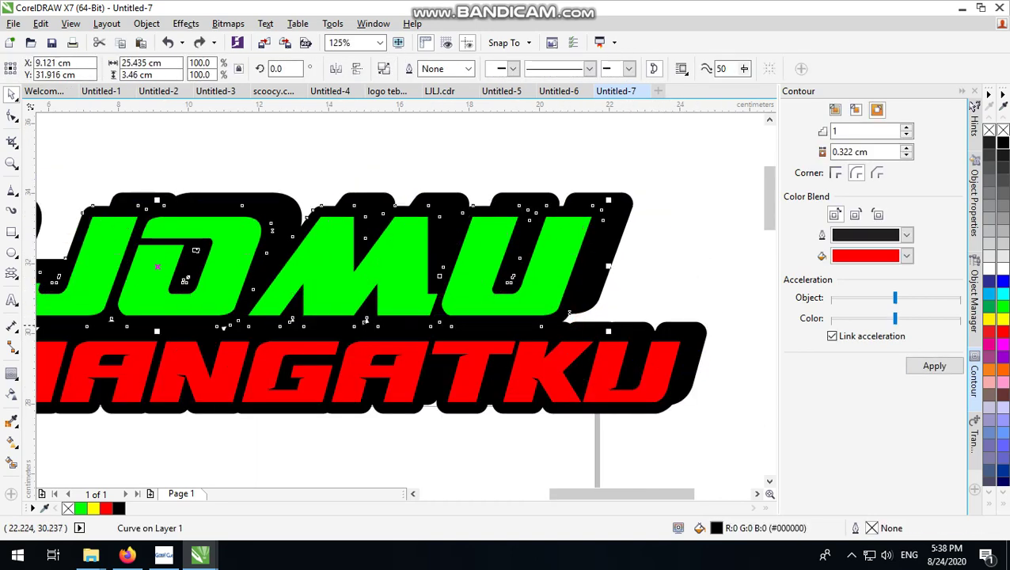
Group the welded shape with both original black contours and apply a one-step red outside contour with a 0.322 cm offset
{"action": "left_click", "coordinate": [580, 331], "text": "shift"}
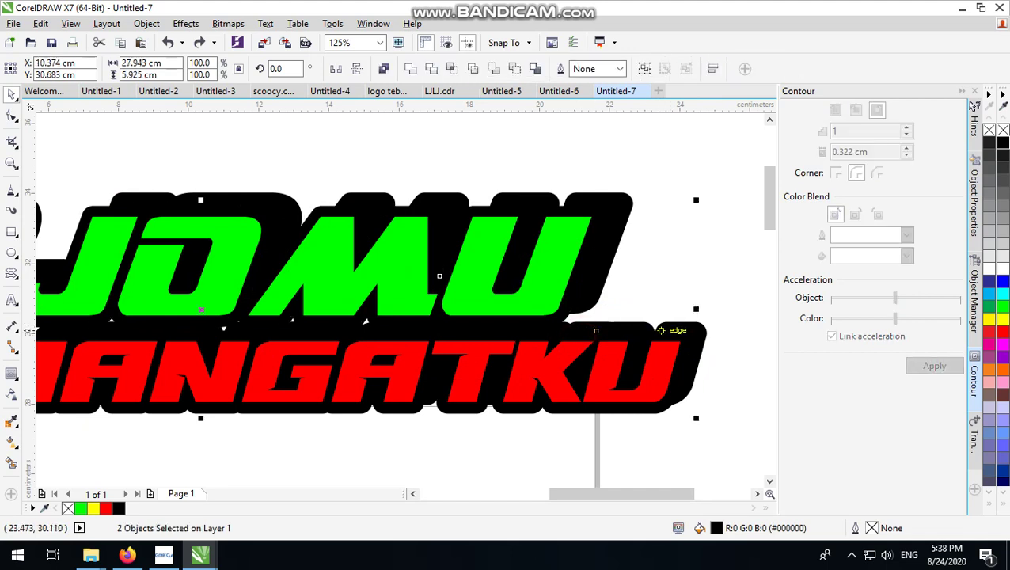
{"action": "left_click", "coordinate": [645, 69]}
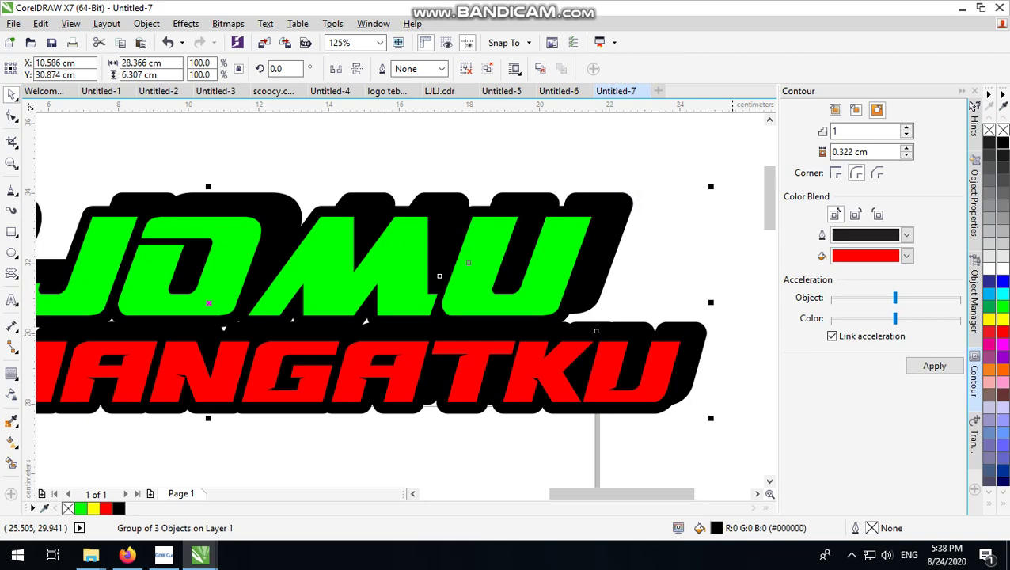
{"action": "key", "text": "F3"}
{"action": "left_click", "coordinate": [922, 366]}
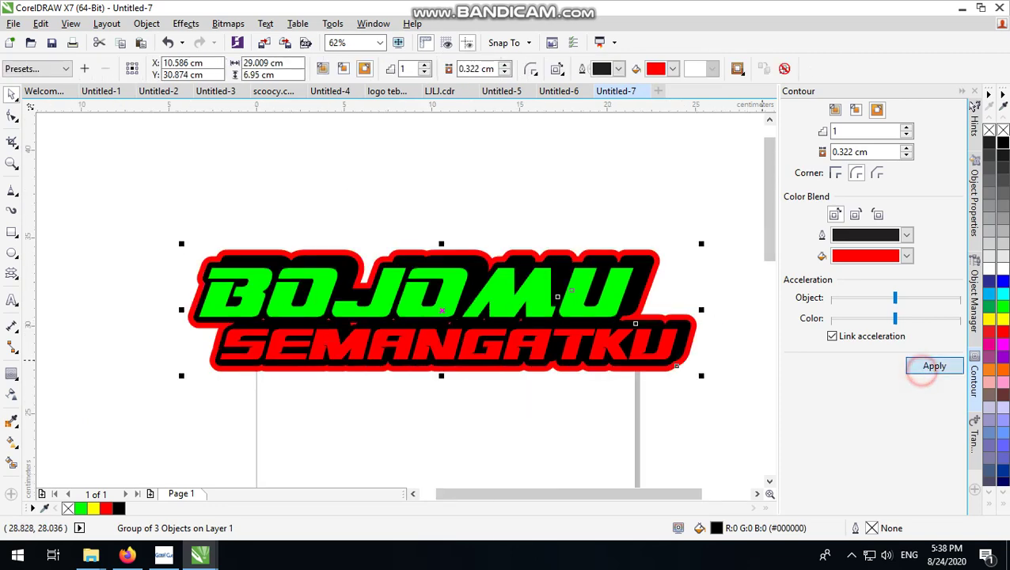
Change the outside contour to two steps with a 0.222 cm offset and round corners
{"action": "scroll", "coordinate": [660, 255], "scroll_direction": "up", "scroll_amount": 2}
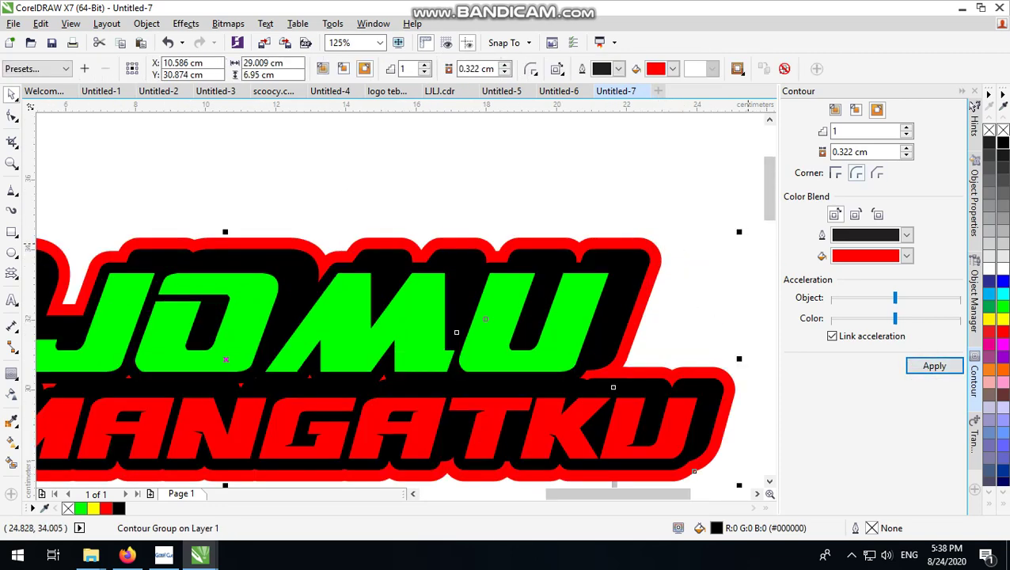
{"action": "left_click", "coordinate": [906, 127]}
{"action": "left_click", "coordinate": [839, 151]}
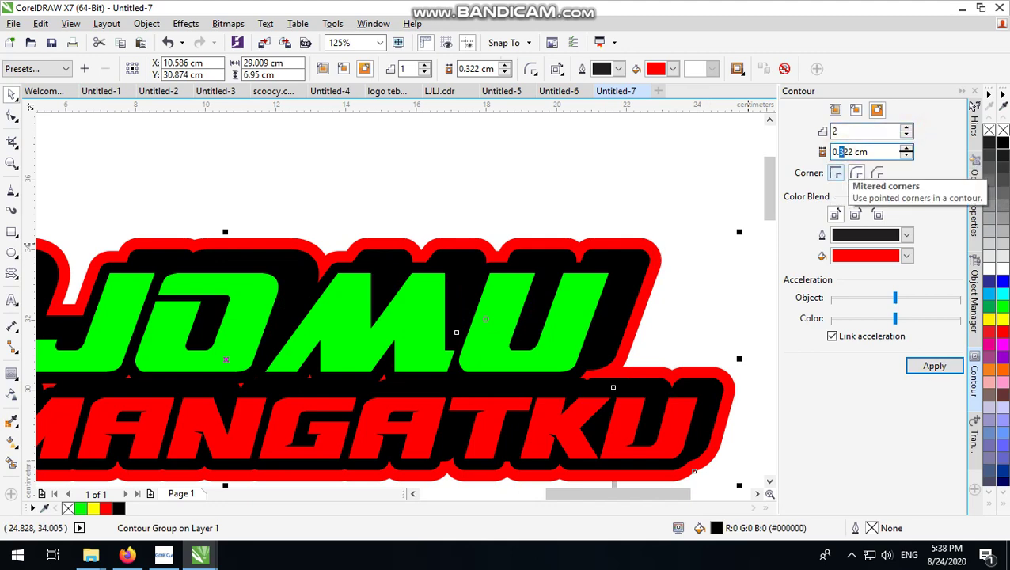
{"action": "left_click", "coordinate": [857, 173]}
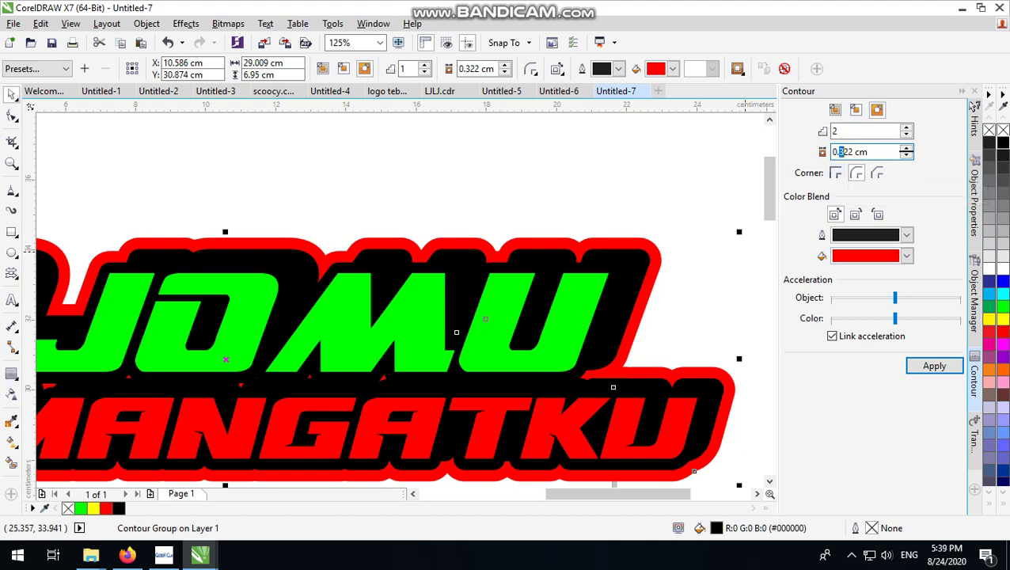
{"action": "left_click", "coordinate": [934, 365]}
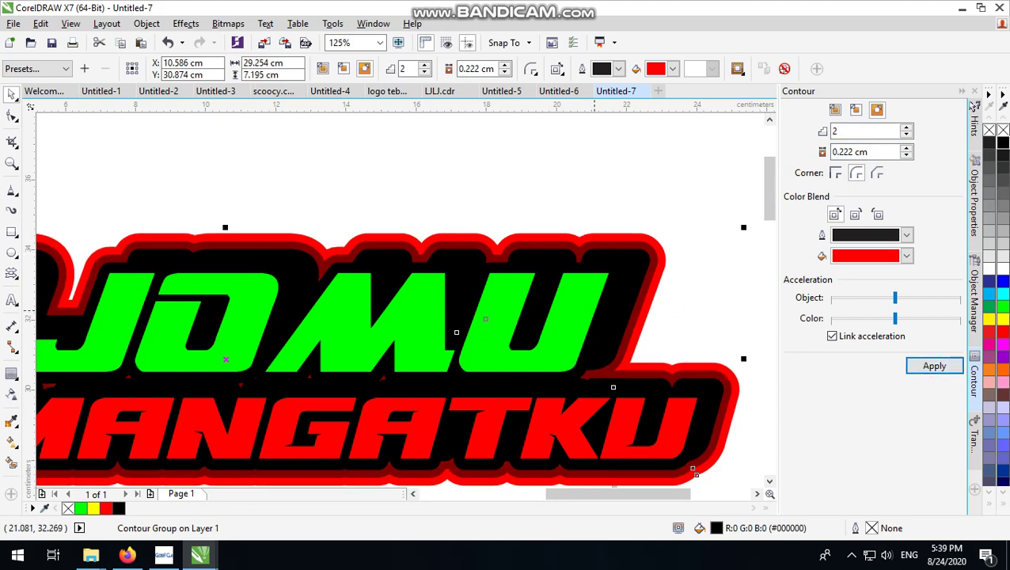
Break the two-step contour group apart from the black shapes
{"action": "left_click", "coordinate": [147, 23]}
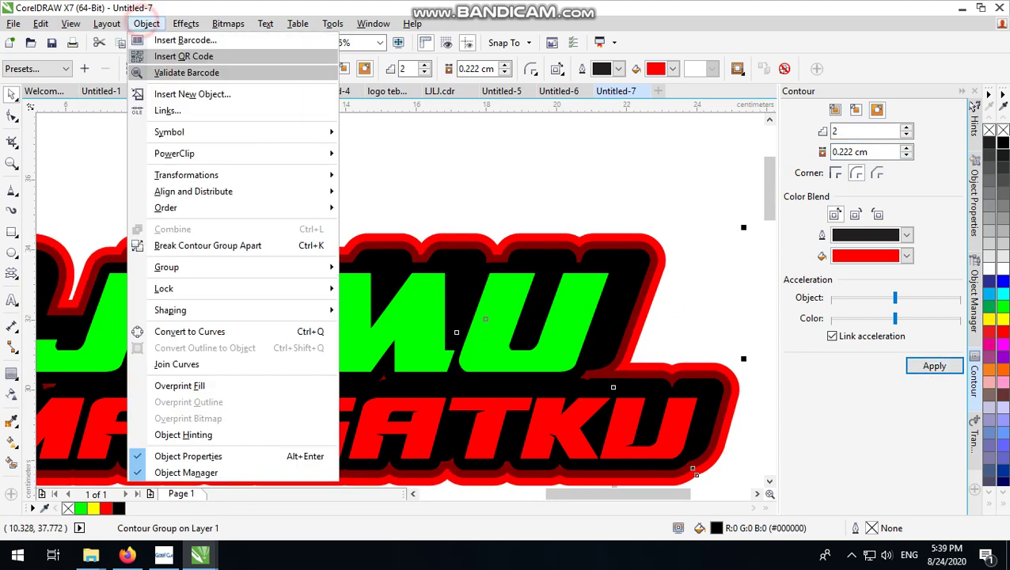
{"action": "left_click", "coordinate": [202, 242]}
{"action": "left_click", "coordinate": [691, 172]}
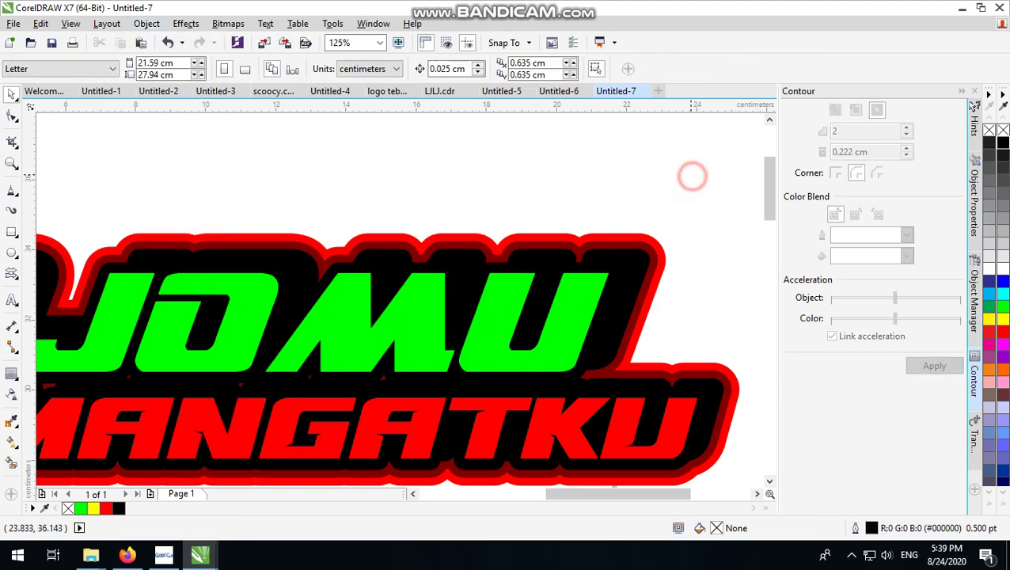
Try filling the separated group of two contours with white, then undo the fill
{"action": "left_click", "coordinate": [667, 253]}
{"action": "left_click", "coordinate": [225, 360]}
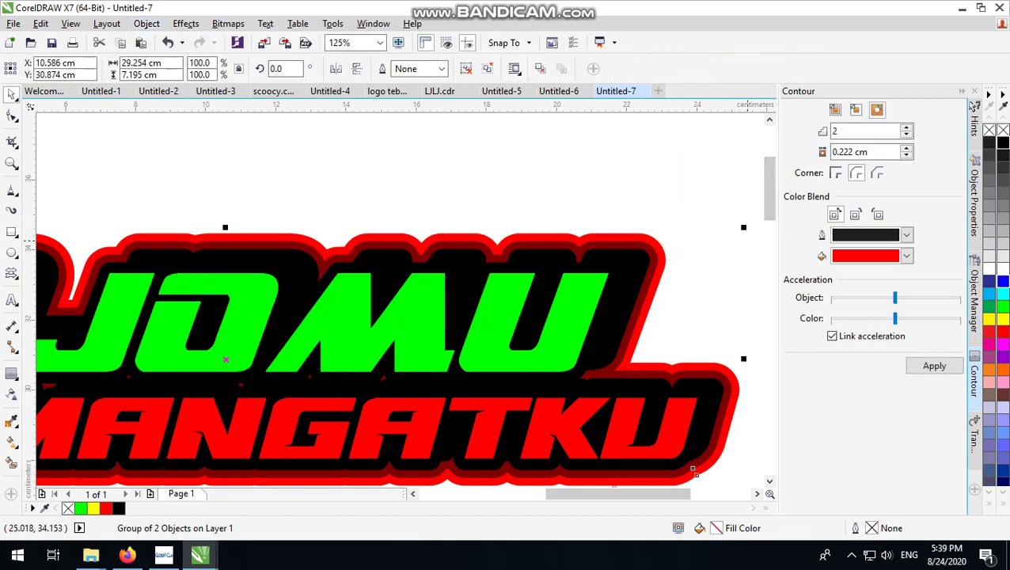
{"action": "left_click_drag", "start_coordinate": [693, 469], "coordinate": [695, 473]}
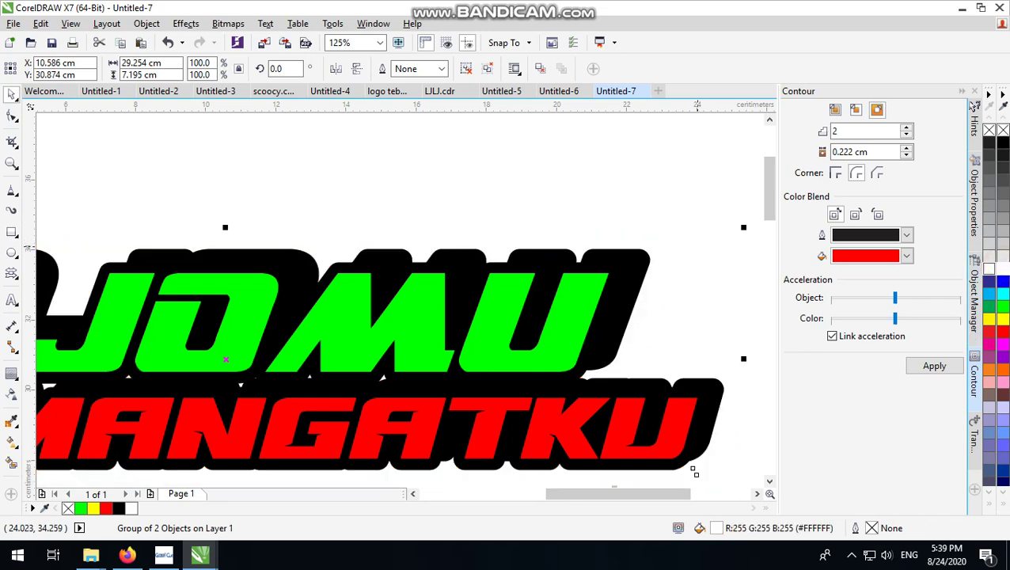
{"action": "key", "text": "ctrl+z"}
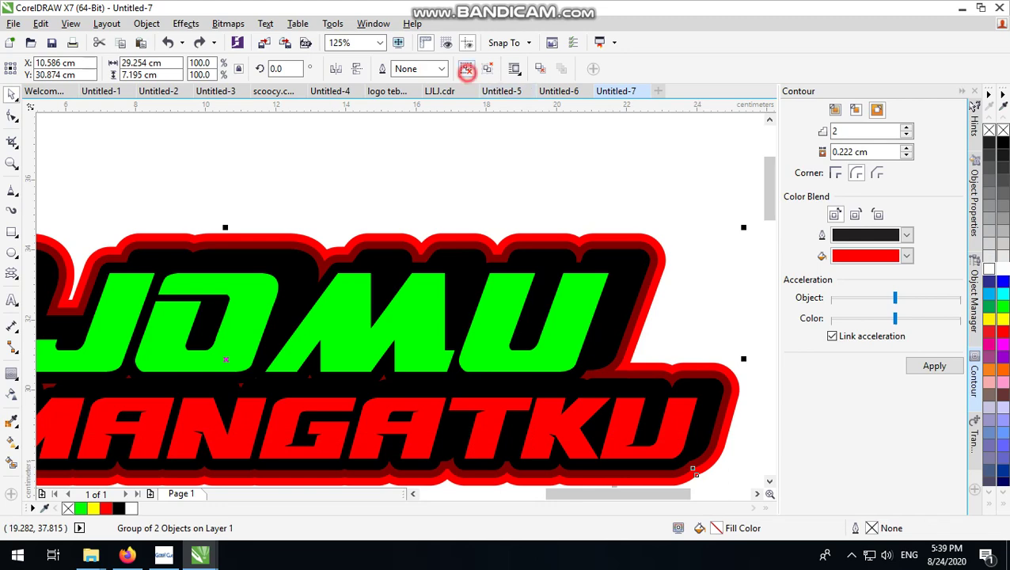
Ungroup the two separated contours and fill the outermost one with black
{"action": "left_click", "coordinate": [465, 70]}
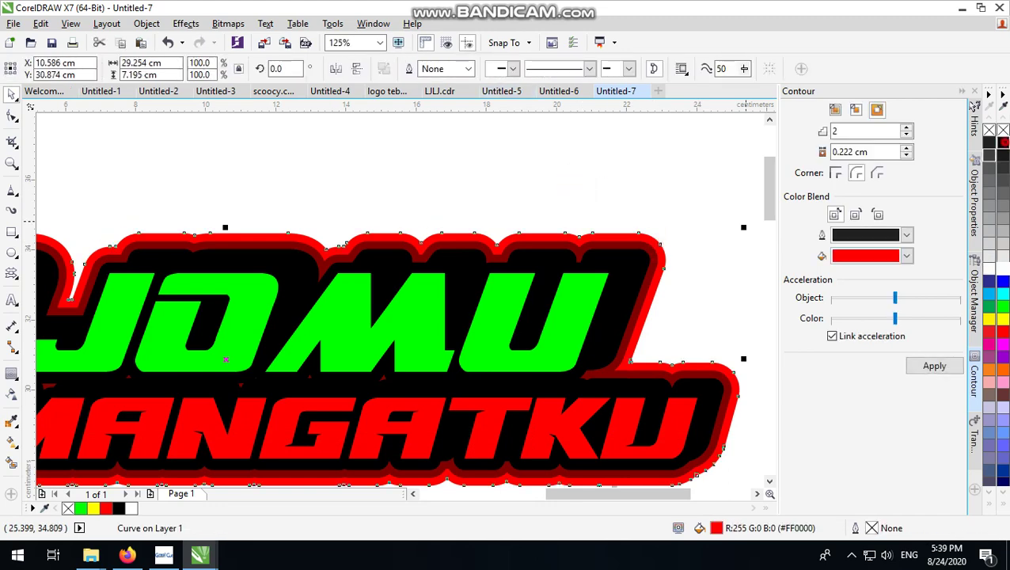
{"action": "left_click", "coordinate": [1003, 143]}
Fill the inner of the two separated contours with white, keeping the outermost contour black
{"action": "left_click", "coordinate": [638, 200]}
{"action": "left_click_drag", "start_coordinate": [652, 255], "coordinate": [662, 202]}
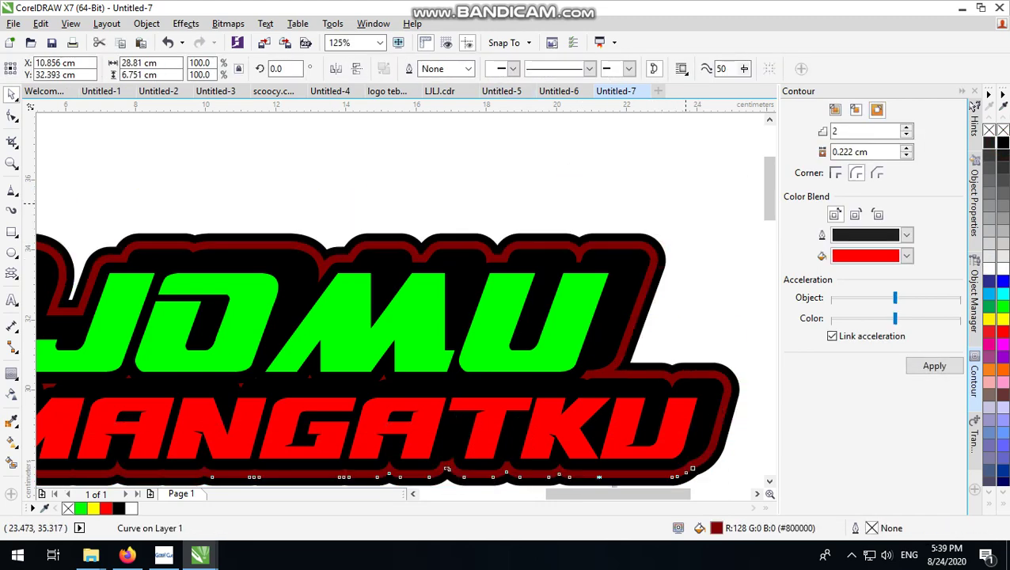
{"action": "key", "text": "ctrl+z"}
{"action": "scroll", "coordinate": [744, 350], "scroll_direction": "down", "scroll_amount": 1}
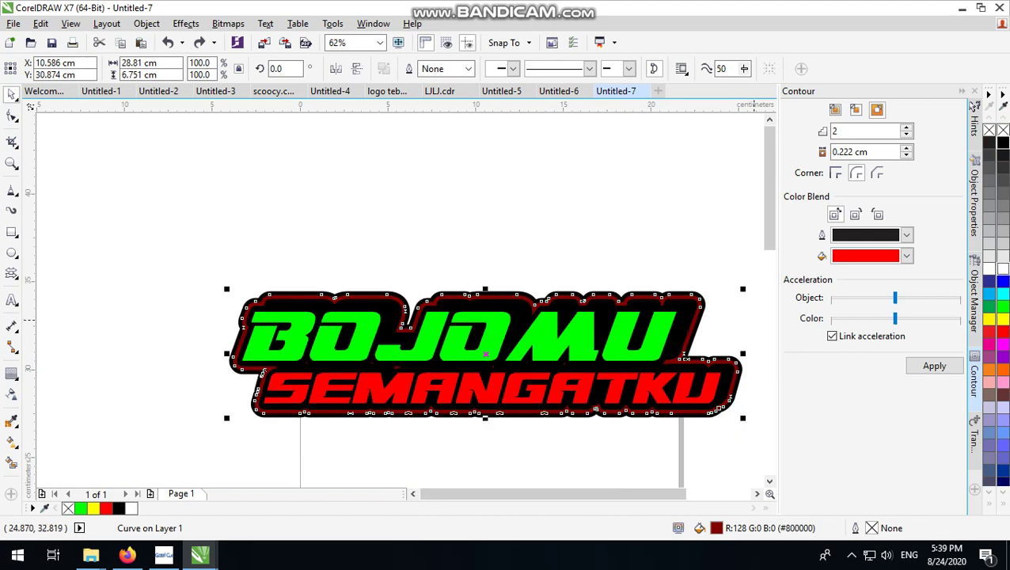
{"action": "left_click", "coordinate": [999, 265]}
{"action": "left_click", "coordinate": [530, 234]}
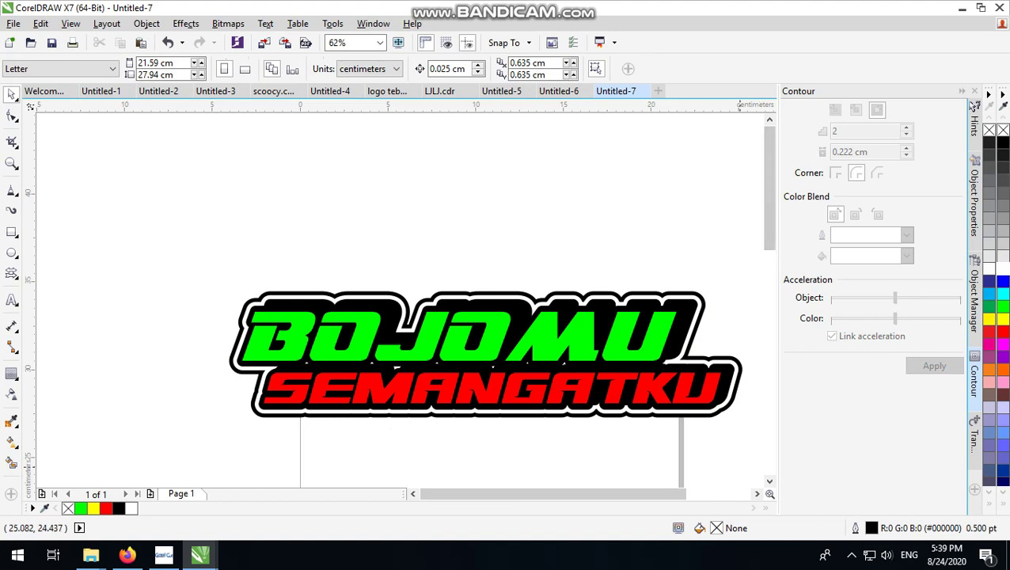
{"action": "scroll", "coordinate": [207, 276], "scroll_direction": "down", "scroll_amount": 1}
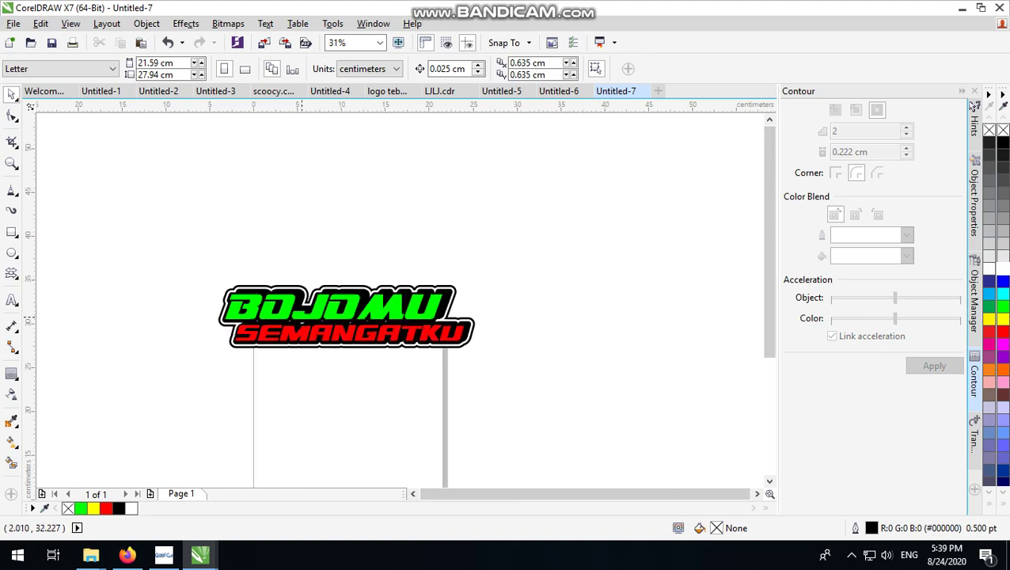
{"action": "scroll", "coordinate": [389, 338], "scroll_direction": "up", "scroll_amount": 1}
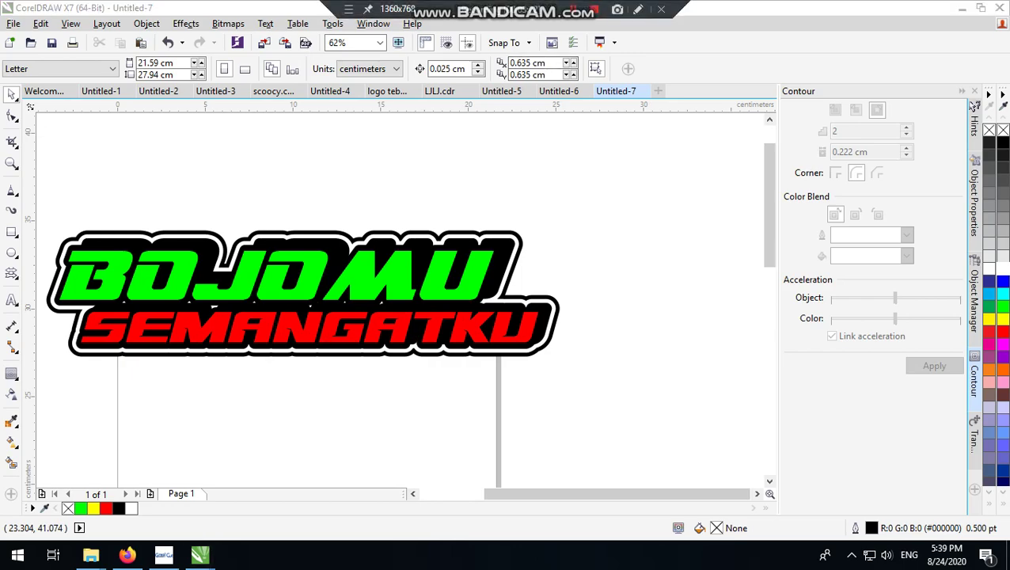
Switch to Firefox and run an image search for CEWEK VECTOR in a new tab
{"action": "left_click", "coordinate": [127, 554]}
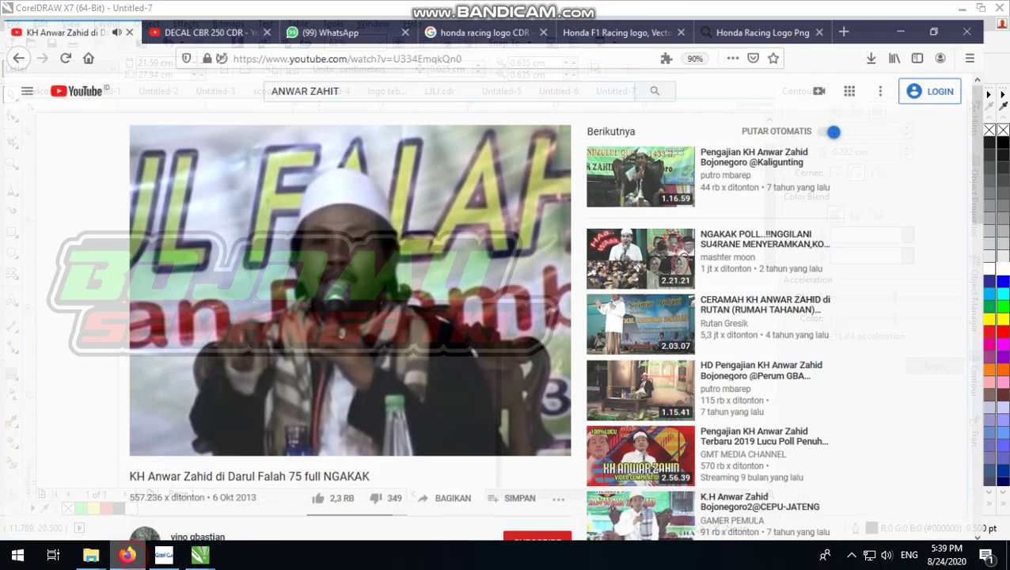
{"action": "left_click", "coordinate": [782, 12]}
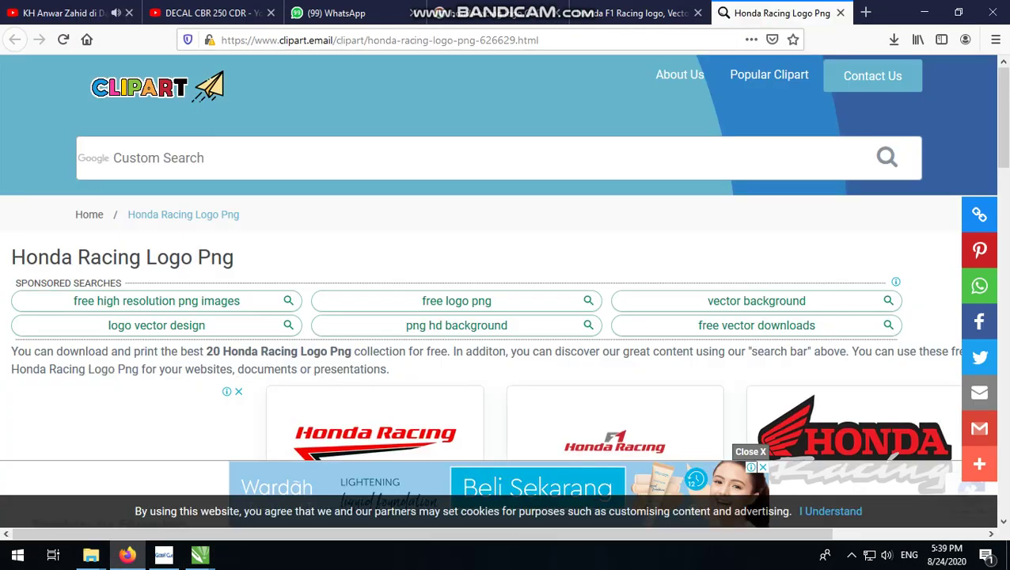
{"action": "key", "text": "ctrl+t"}
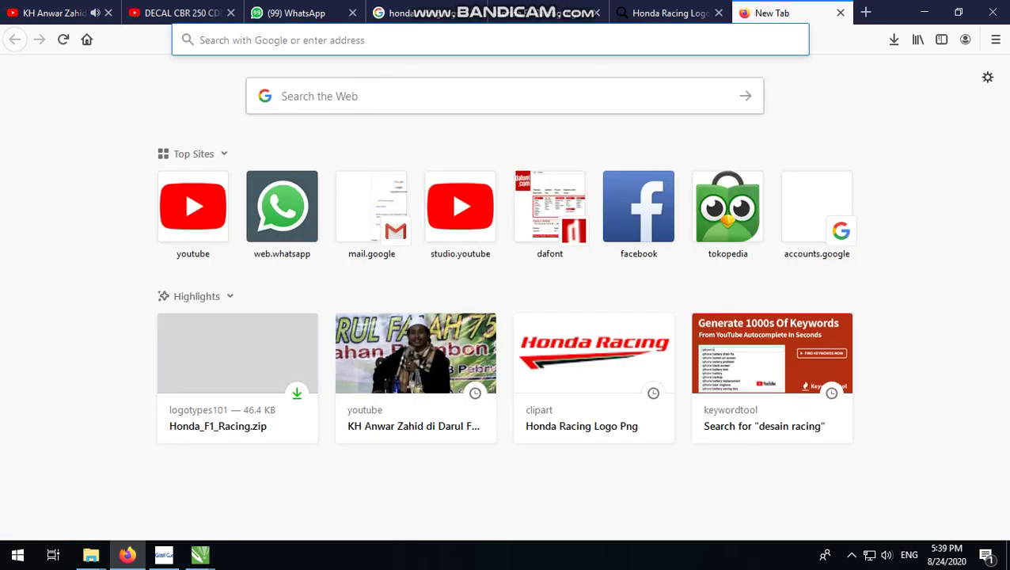
{"action": "left_click", "coordinate": [362, 95]}
{"action": "type", "text": "EW"}
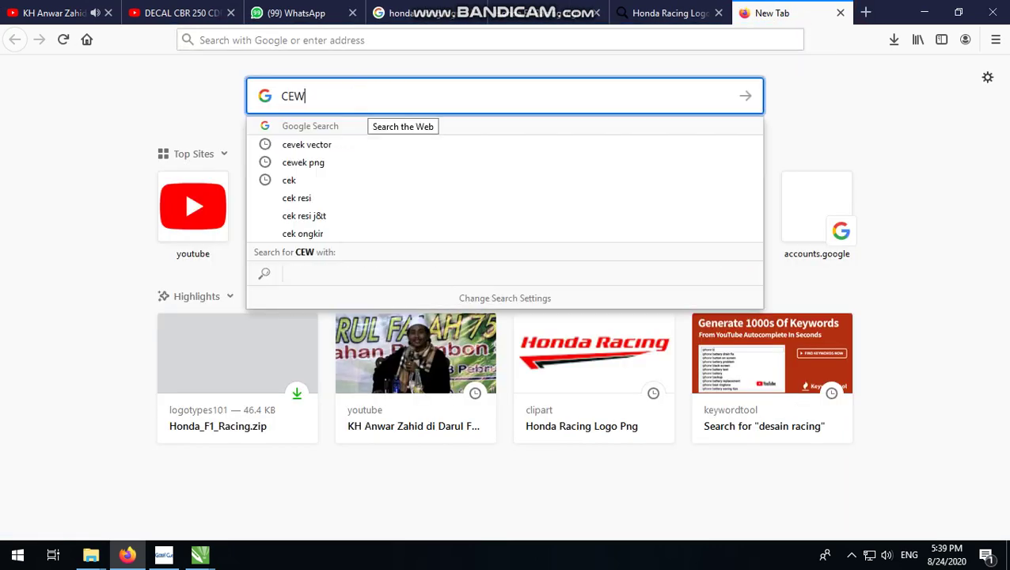
{"action": "type", "text": "EK VE"}
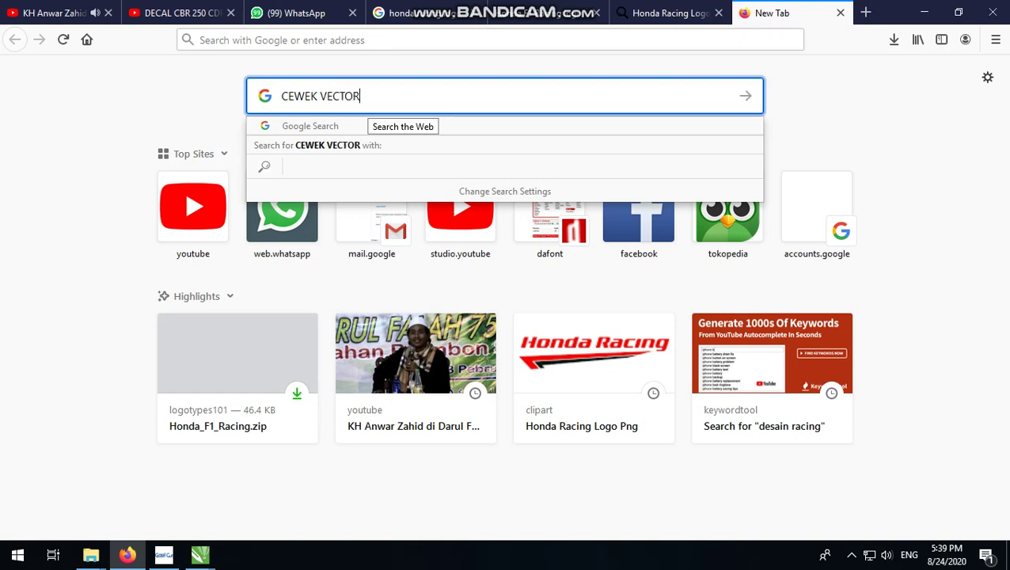
{"action": "type", "text": "CTOR"}
{"action": "key", "text": "Return"}
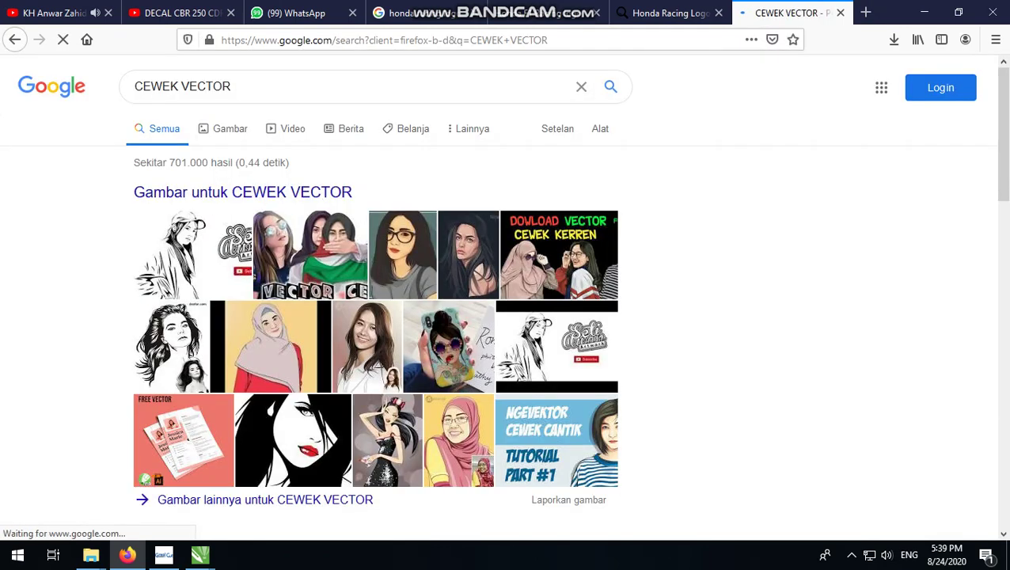
{"action": "left_click", "coordinate": [230, 128]}
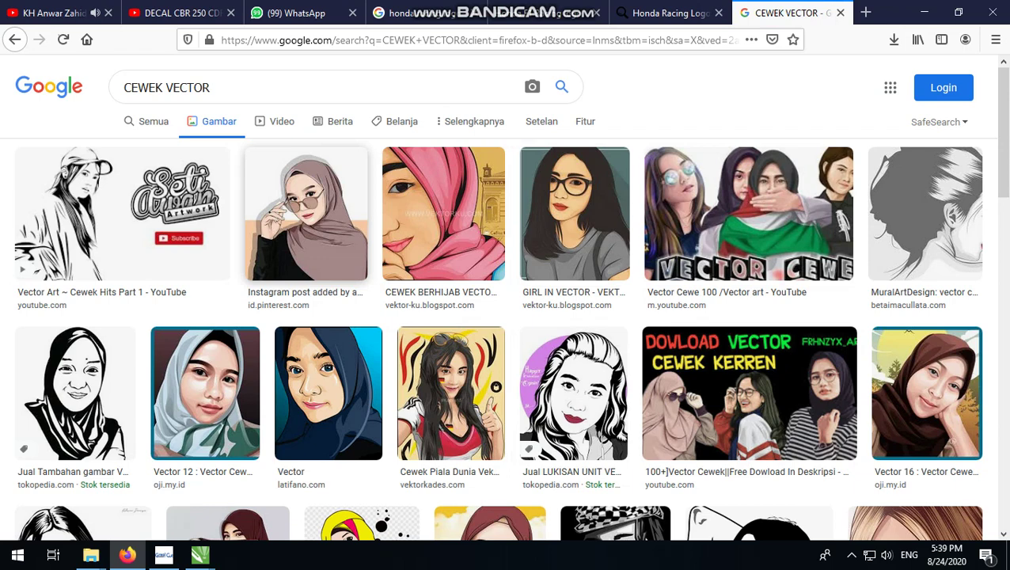
Find the vector of a long-haired woman in a black off-shoulder shirt and view its image in full
{"action": "scroll", "coordinate": [503, 297], "scroll_direction": "down", "scroll_amount": 3}
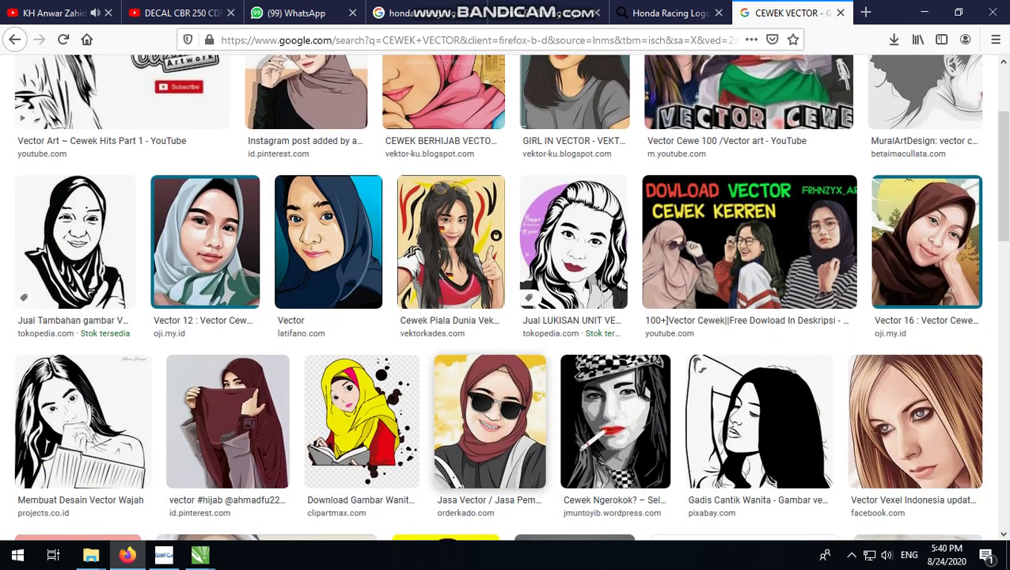
{"action": "scroll", "coordinate": [503, 298], "scroll_direction": "down", "scroll_amount": 5}
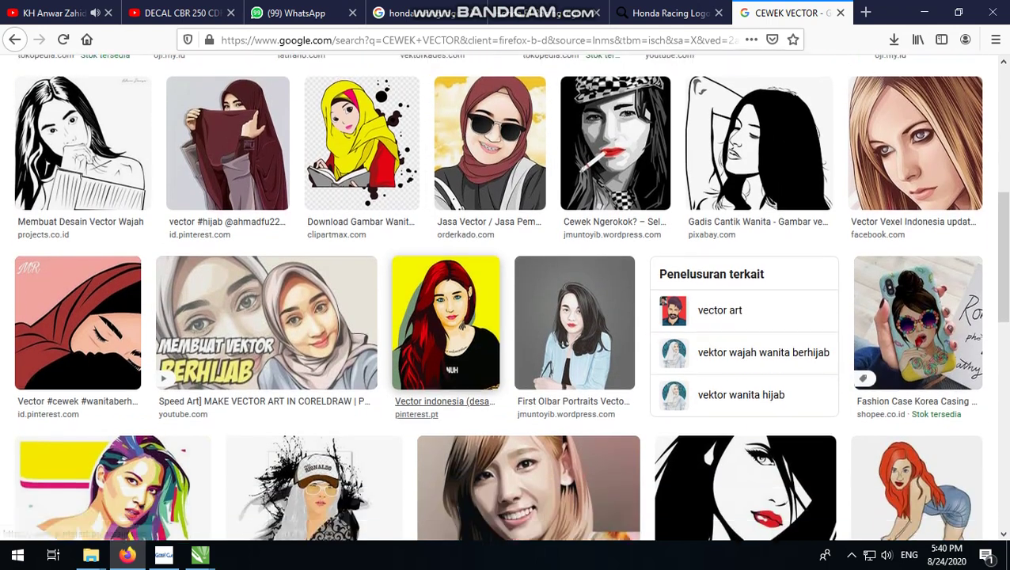
{"action": "scroll", "coordinate": [503, 298], "scroll_direction": "down", "scroll_amount": 2}
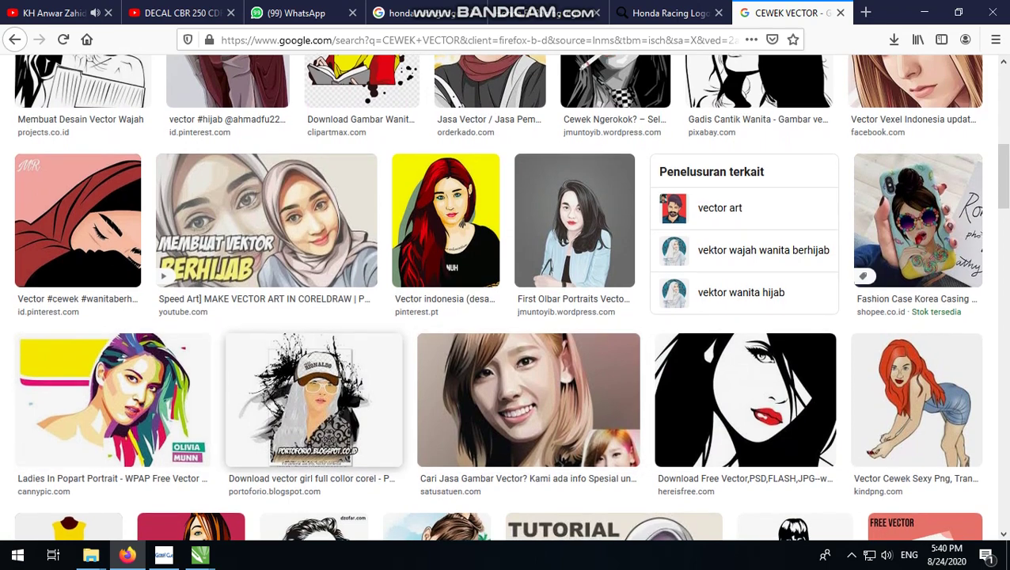
{"action": "scroll", "coordinate": [314, 316], "scroll_direction": "down", "scroll_amount": 2}
{"action": "scroll", "coordinate": [313, 317], "scroll_direction": "down", "scroll_amount": 3}
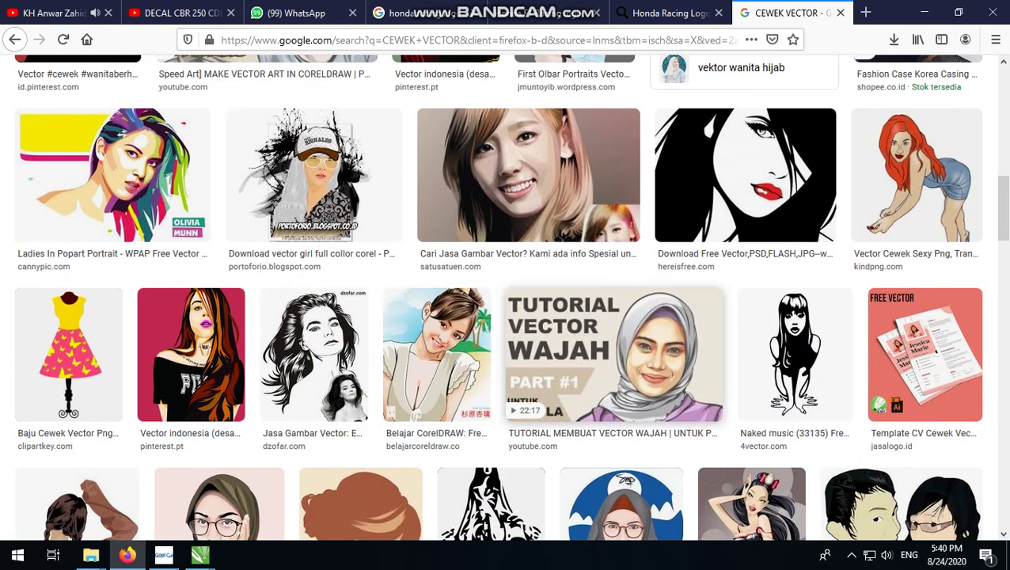
{"action": "left_click", "coordinate": [191, 355]}
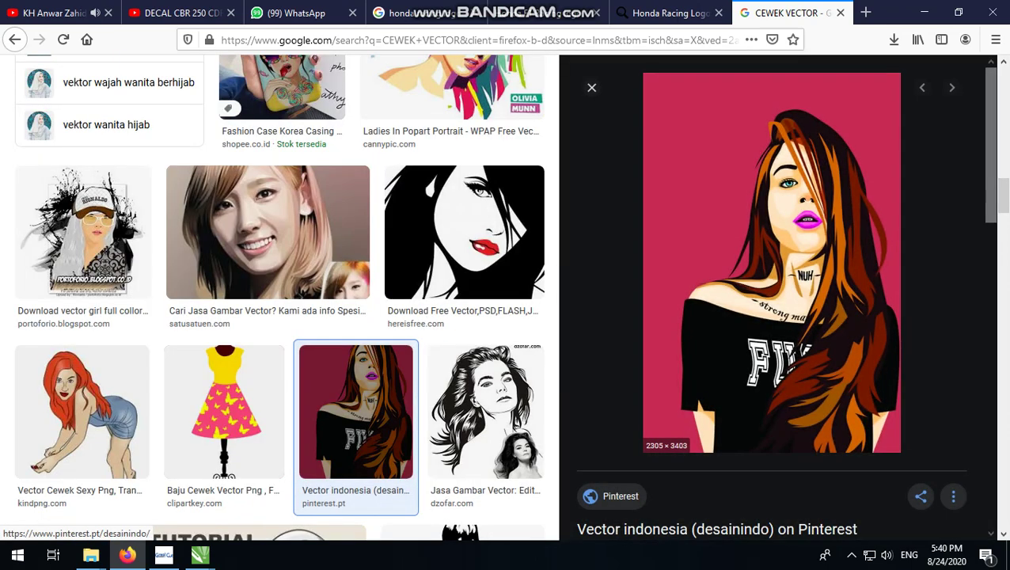
{"action": "right_click", "coordinate": [832, 324]}
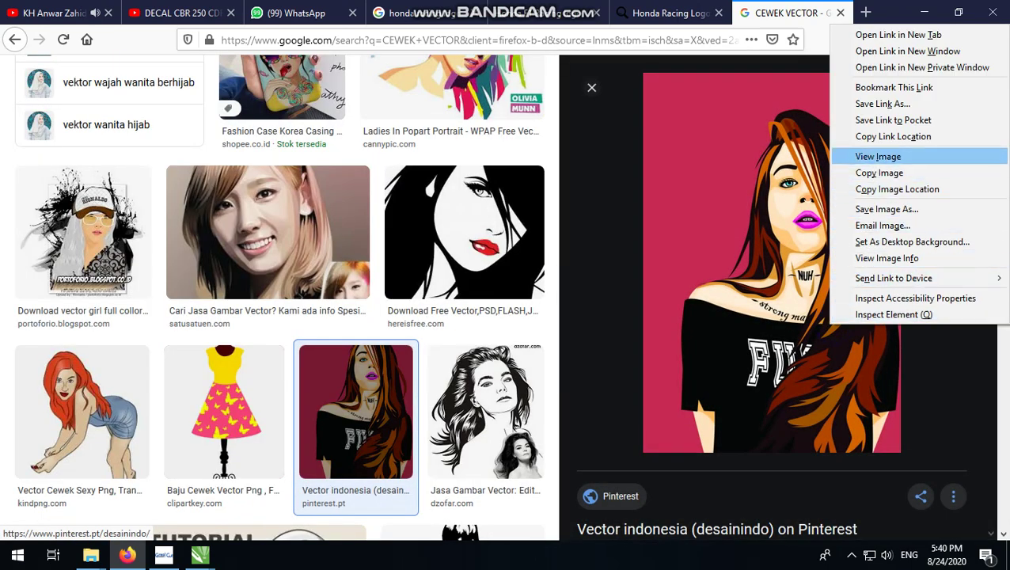
{"action": "left_click", "coordinate": [904, 159]}
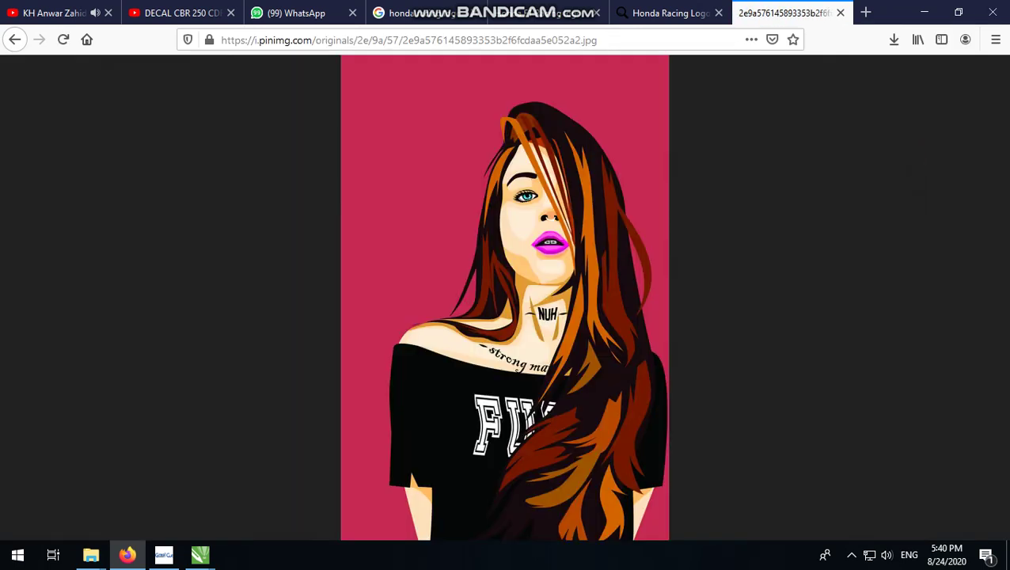
Copy the woman image and paste it into the CorelDRAW document, beside the start of the lettering
{"action": "left_click", "coordinate": [592, 243]}
{"action": "right_click", "coordinate": [593, 242]}
{"action": "left_click", "coordinate": [631, 254]}
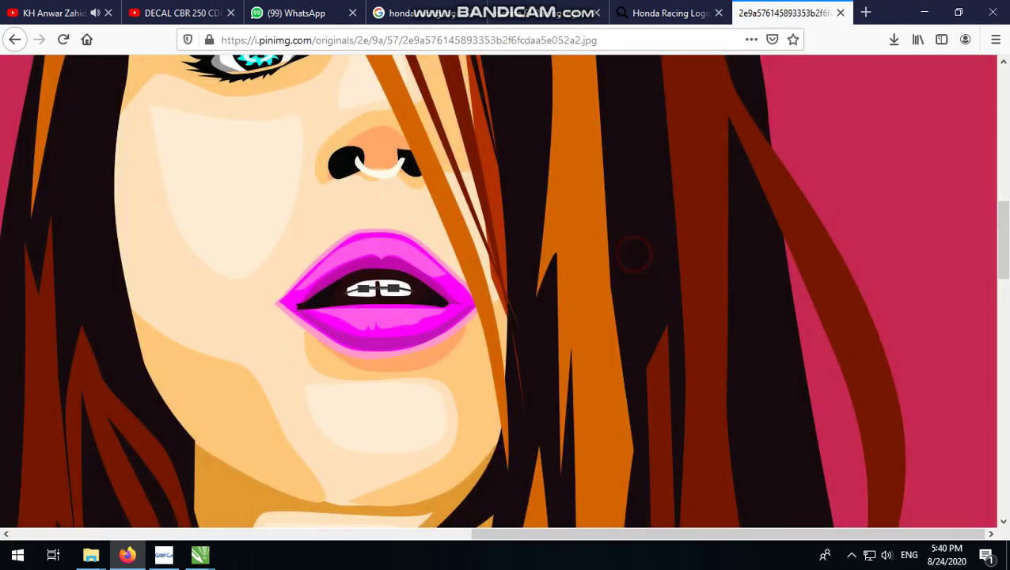
{"action": "left_click", "coordinate": [923, 11]}
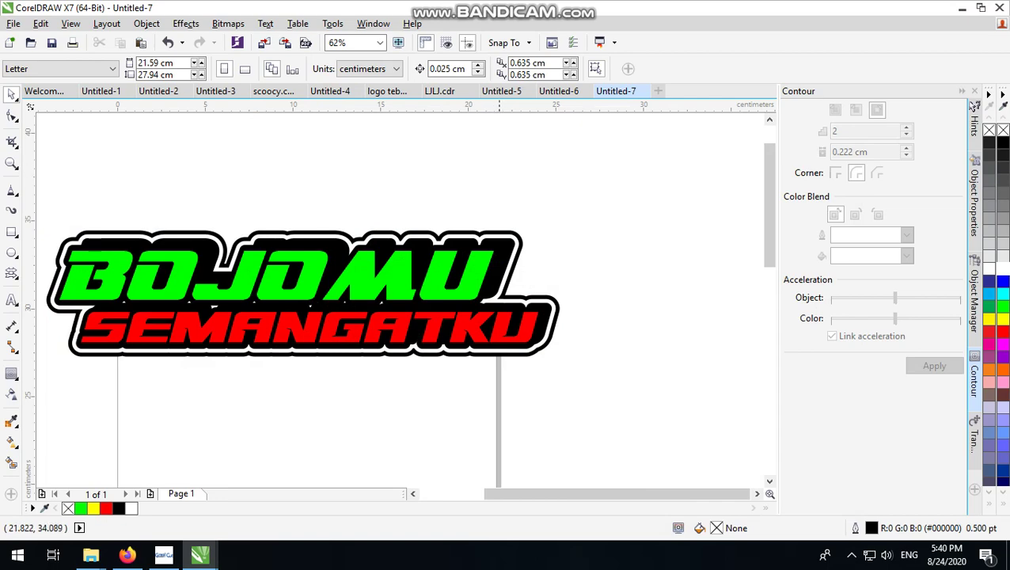
{"action": "scroll", "coordinate": [469, 239], "scroll_direction": "down", "scroll_amount": 5}
{"action": "right_click", "coordinate": [527, 168]}
{"action": "left_click", "coordinate": [590, 262]}
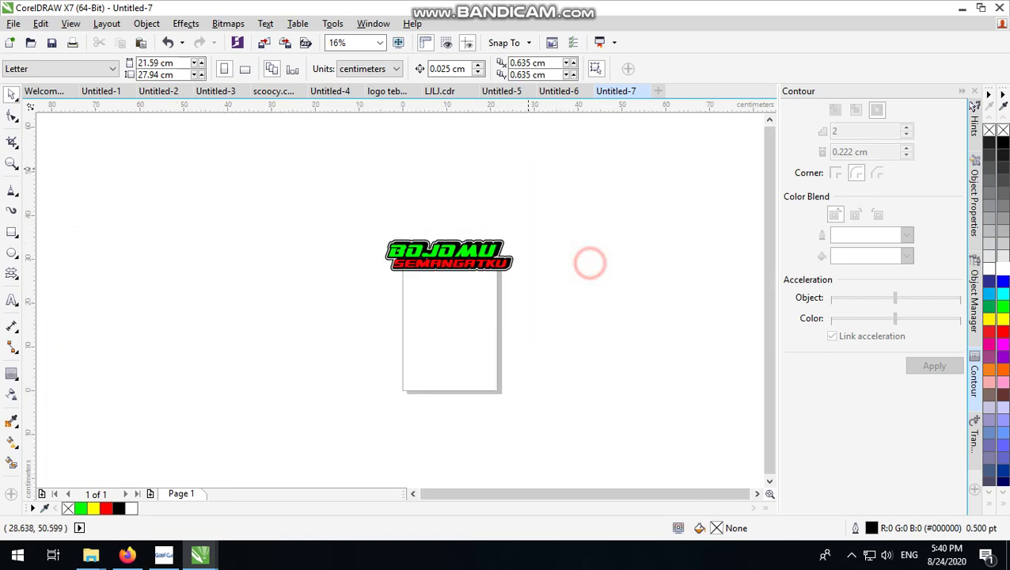
{"action": "left_click_drag", "start_coordinate": [481, 301], "coordinate": [352, 224]}
{"action": "scroll", "coordinate": [352, 224], "scroll_direction": "up", "scroll_amount": 5}
{"action": "scroll", "coordinate": [497, 330], "scroll_direction": "down", "scroll_amount": 3}
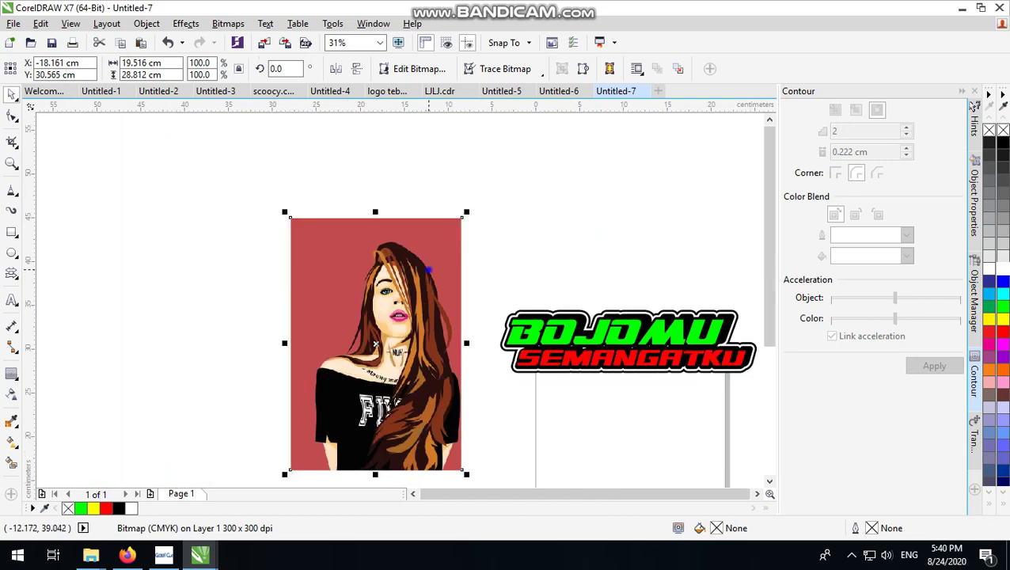
Outline-trace the woman bitmap as Logo with detail near maximum, removing the background and deleting the original image
{"action": "right_click", "coordinate": [431, 267]}
{"action": "mouse_move", "coordinate": [475, 200]}
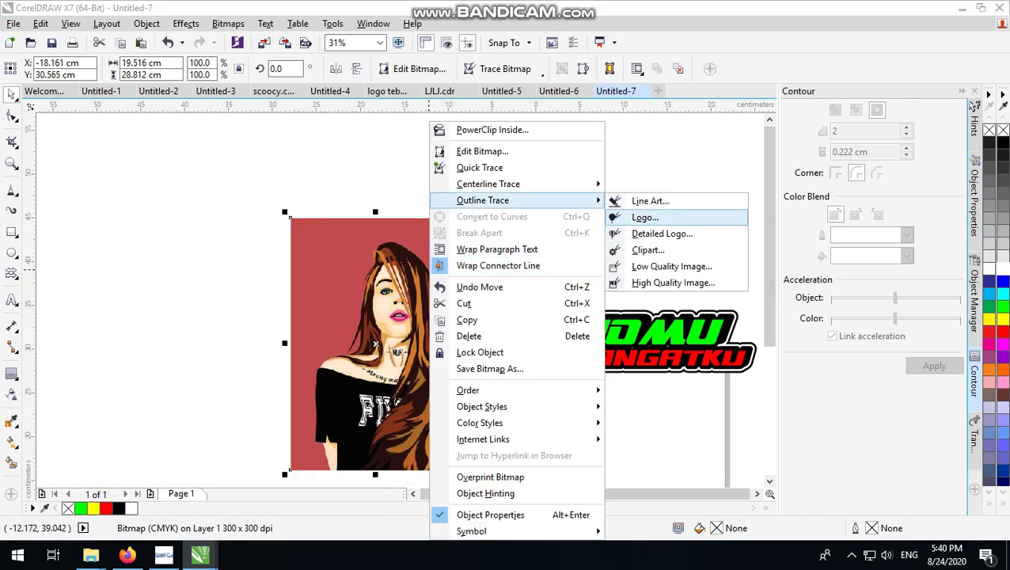
{"action": "left_click", "coordinate": [663, 212]}
{"action": "left_click", "coordinate": [331, 306]}
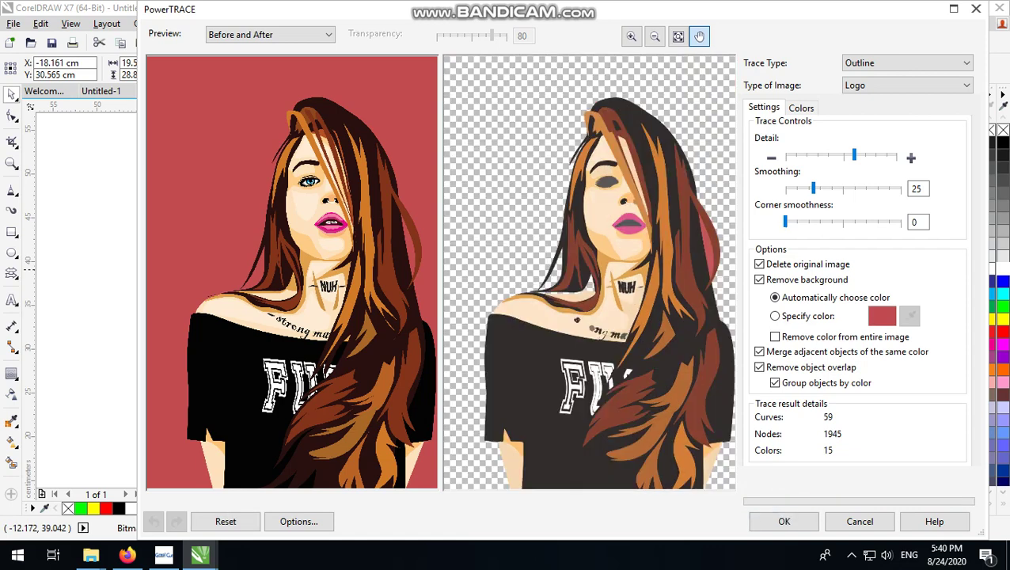
{"action": "left_click_drag", "start_coordinate": [854, 155], "coordinate": [891, 155]}
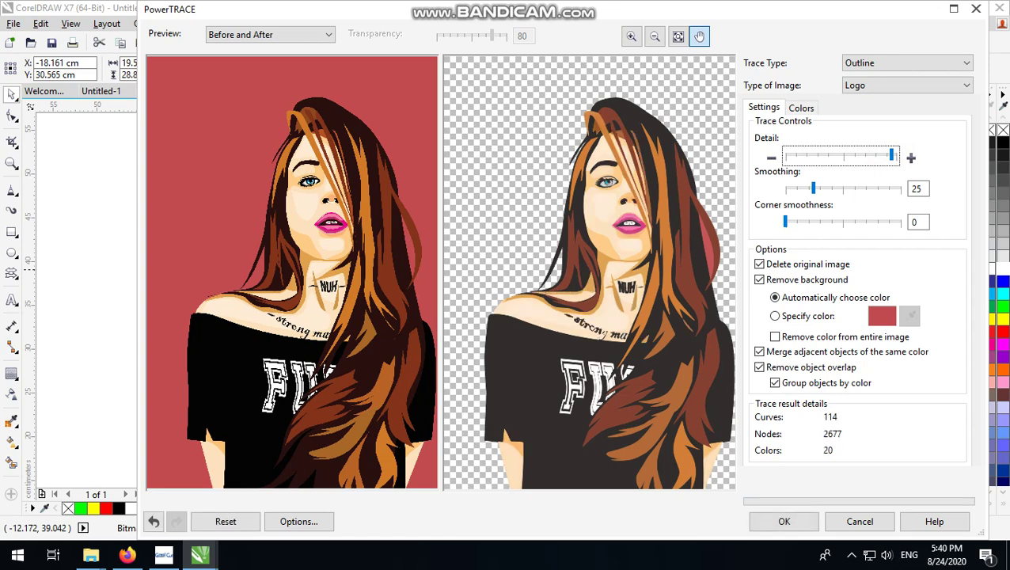
{"action": "left_click", "coordinate": [791, 522]}
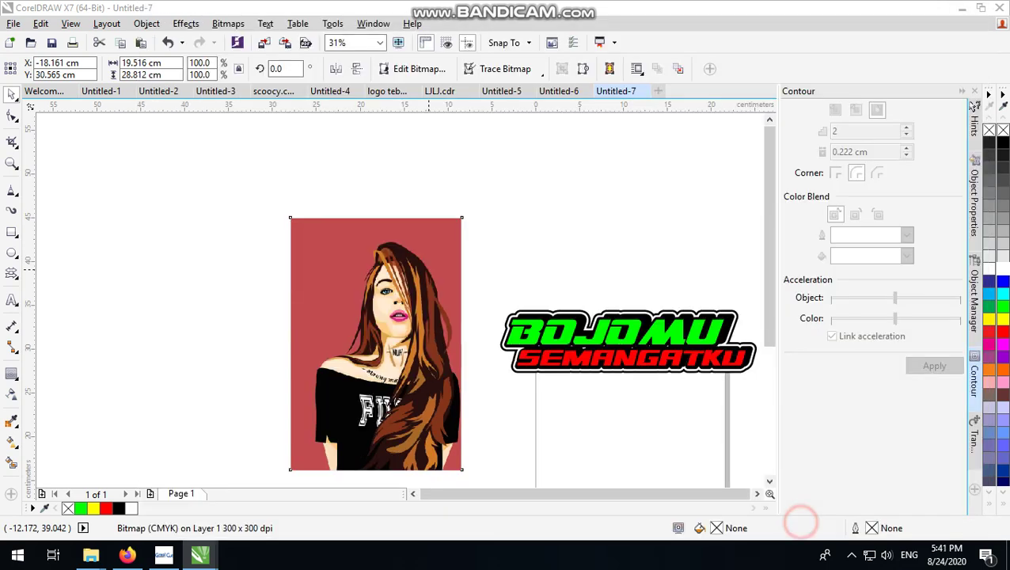
Scale the traced woman to about 9.6 × 12.8 cm and place it overlapping the start of the lettering
{"action": "left_click_drag", "start_coordinate": [461, 406], "coordinate": [488, 350]}
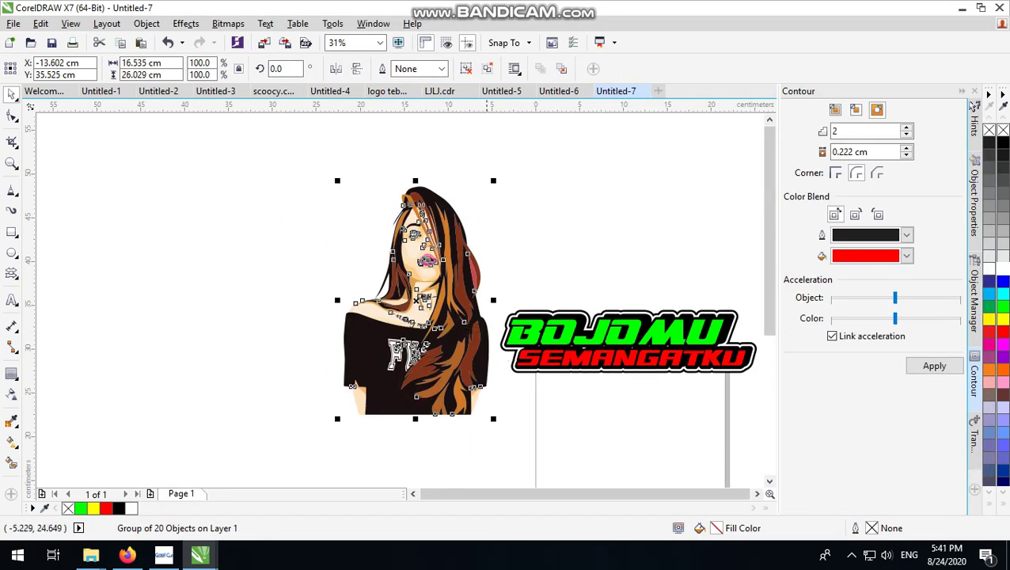
{"action": "left_click_drag", "start_coordinate": [415, 417], "coordinate": [416, 380]}
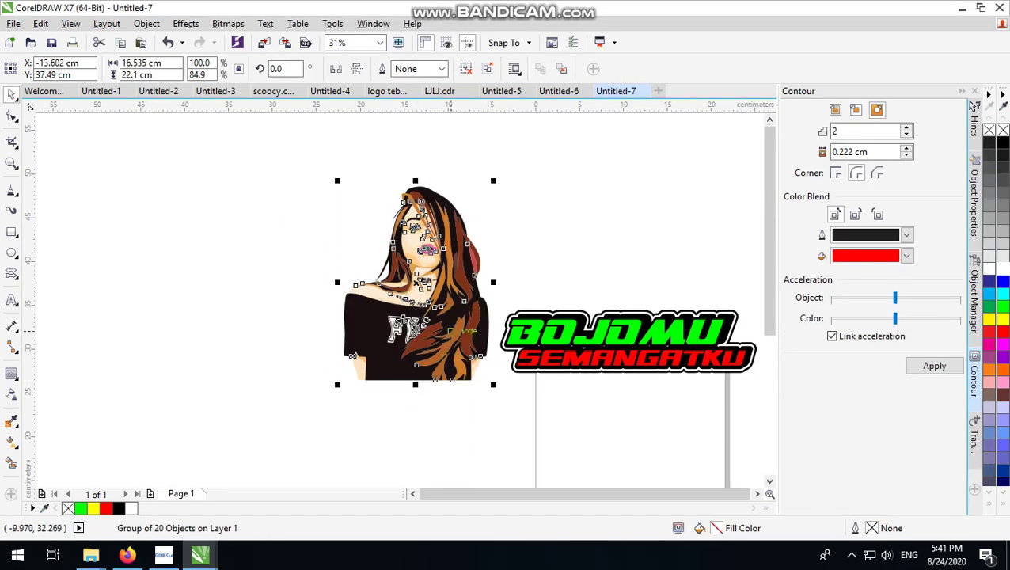
{"action": "left_click", "coordinate": [527, 241]}
{"action": "left_click_drag", "start_coordinate": [436, 282], "coordinate": [462, 283]}
{"action": "mouse_move", "coordinate": [520, 181]}
{"action": "left_mouse_down"}
{"action": "mouse_move", "coordinate": [451, 257]}
{"action": "mouse_move", "coordinate": [462, 266]}
{"action": "left_mouse_up"}
{"action": "left_click_drag", "start_coordinate": [417, 353], "coordinate": [496, 333]}
{"action": "scroll", "coordinate": [486, 340], "scroll_direction": "up", "scroll_amount": 1}
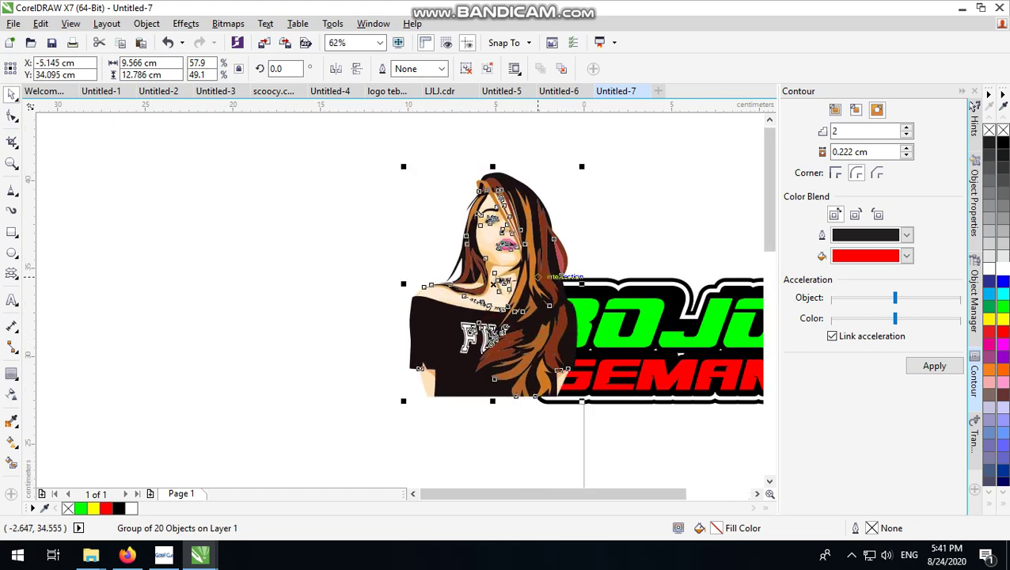
Send the traced woman behind the lettering and shift it slightly so its base lines up with the lettering's lower edge
{"action": "key", "text": "shift+Page_Down"}
{"action": "left_click", "coordinate": [666, 209]}
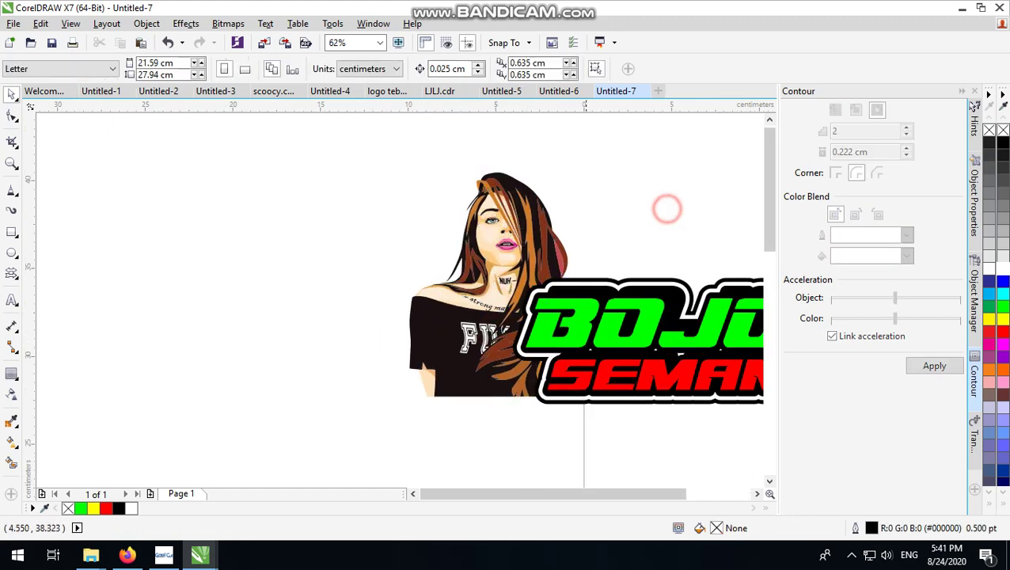
{"action": "scroll", "coordinate": [351, 297], "scroll_direction": "down", "scroll_amount": 1}
{"action": "scroll", "coordinate": [475, 294], "scroll_direction": "up", "scroll_amount": 1}
{"action": "left_click", "coordinate": [404, 257]}
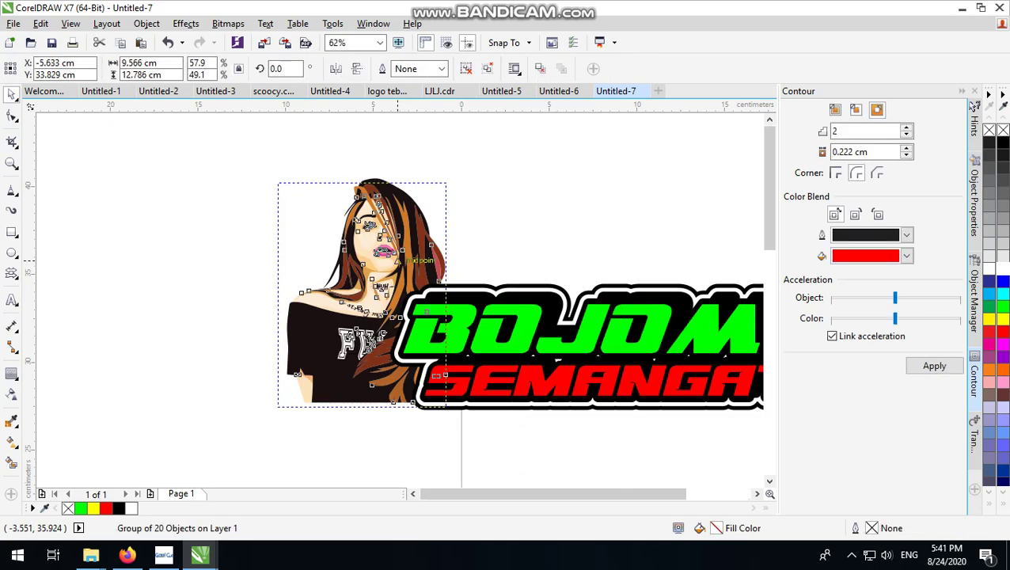
{"action": "left_click", "coordinate": [567, 226]}
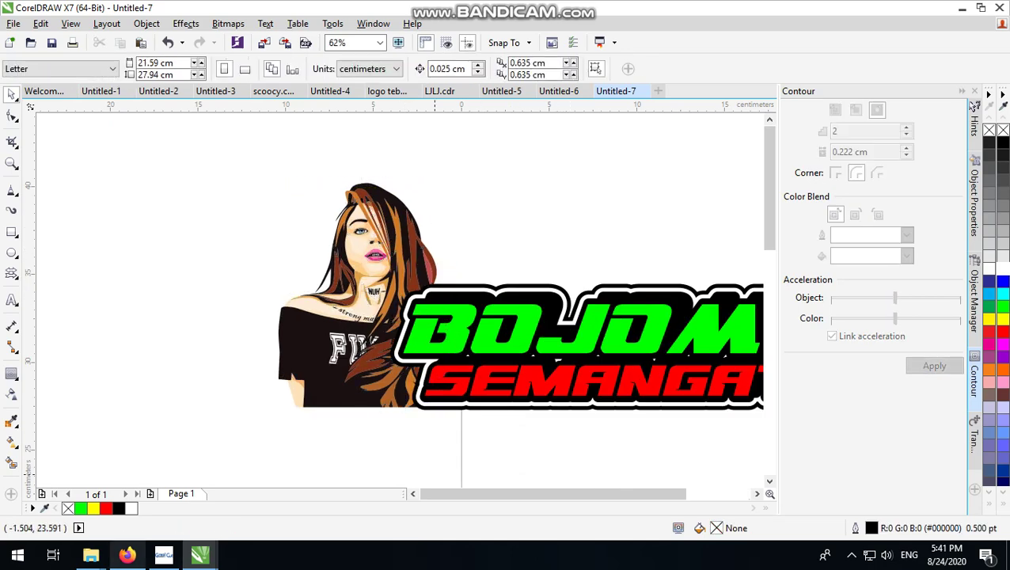
Switch to Firefox and run a Google image search for "bercak vector" in a new tab
{"action": "left_click", "coordinate": [127, 554]}
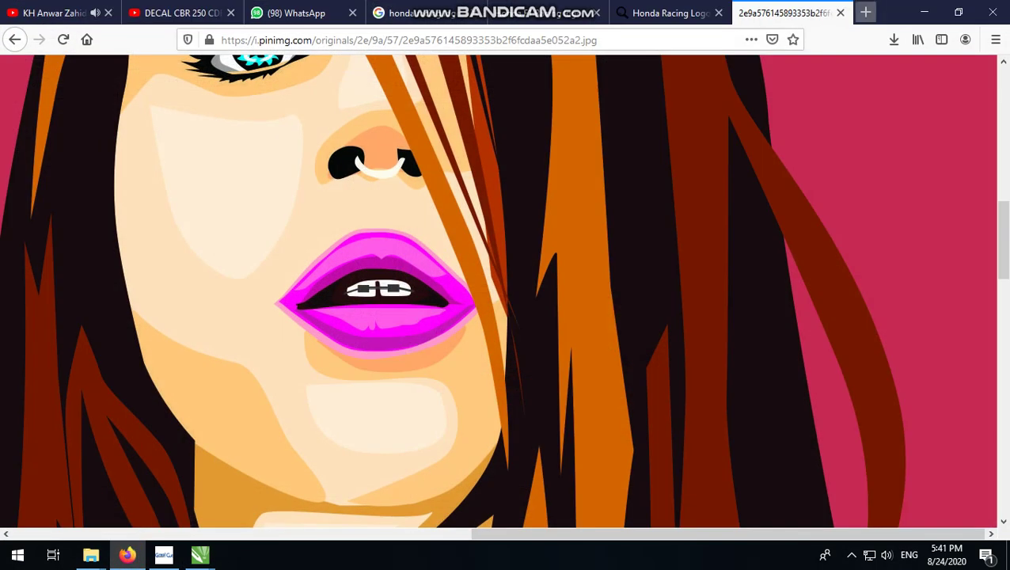
{"action": "left_click", "coordinate": [865, 12]}
{"action": "left_click", "coordinate": [430, 112]}
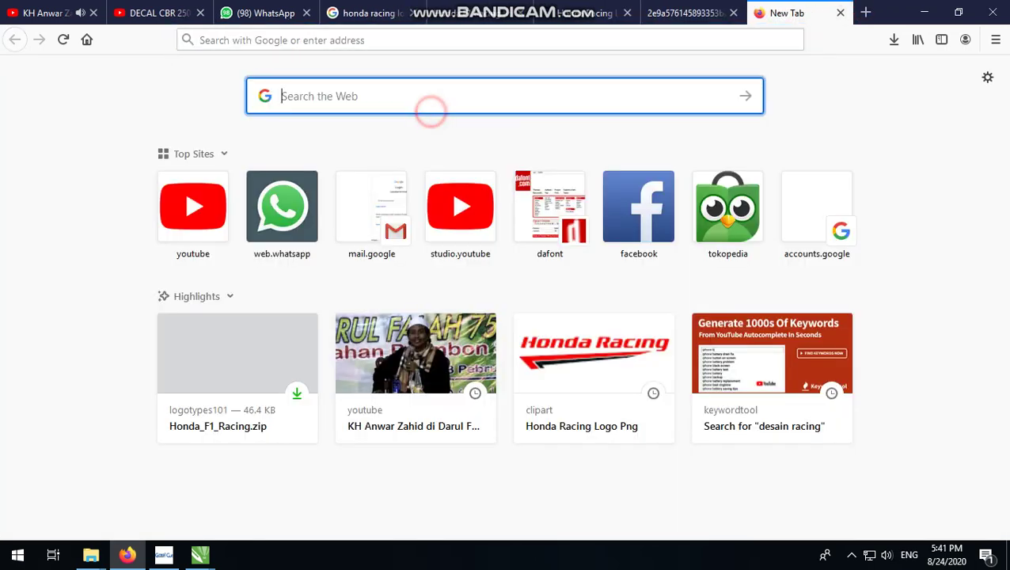
{"action": "type", "text": "BER"}
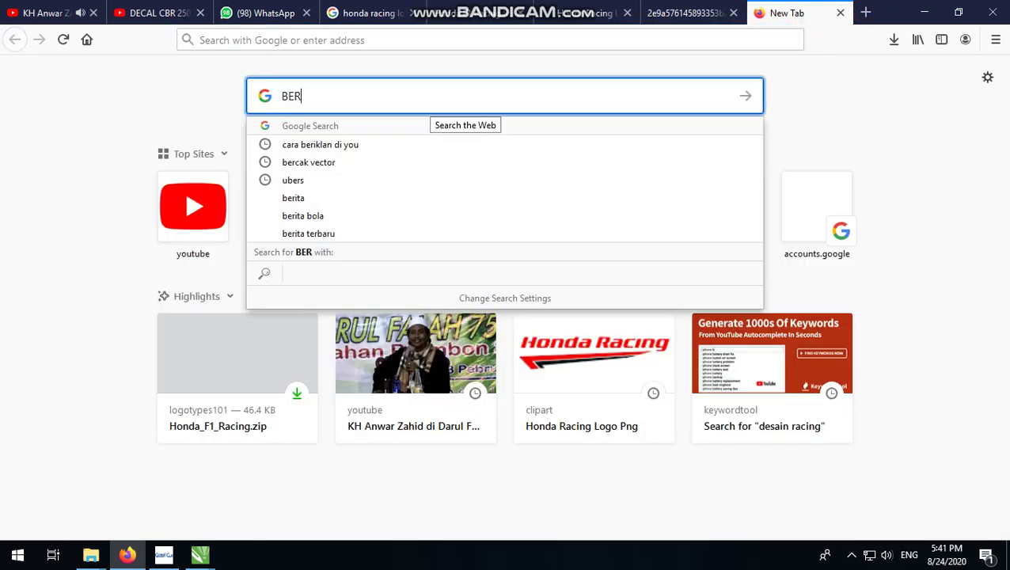
{"action": "type", "text": "CAK"}
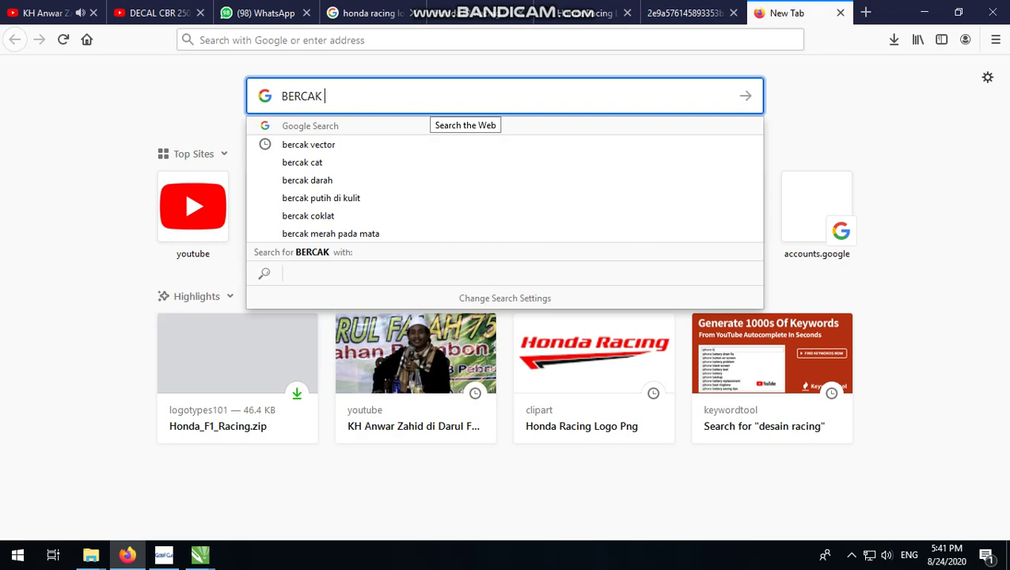
{"action": "type", "text": " P"}
{"action": "key", "text": "BackSpace"}
{"action": "left_click", "coordinate": [406, 144]}
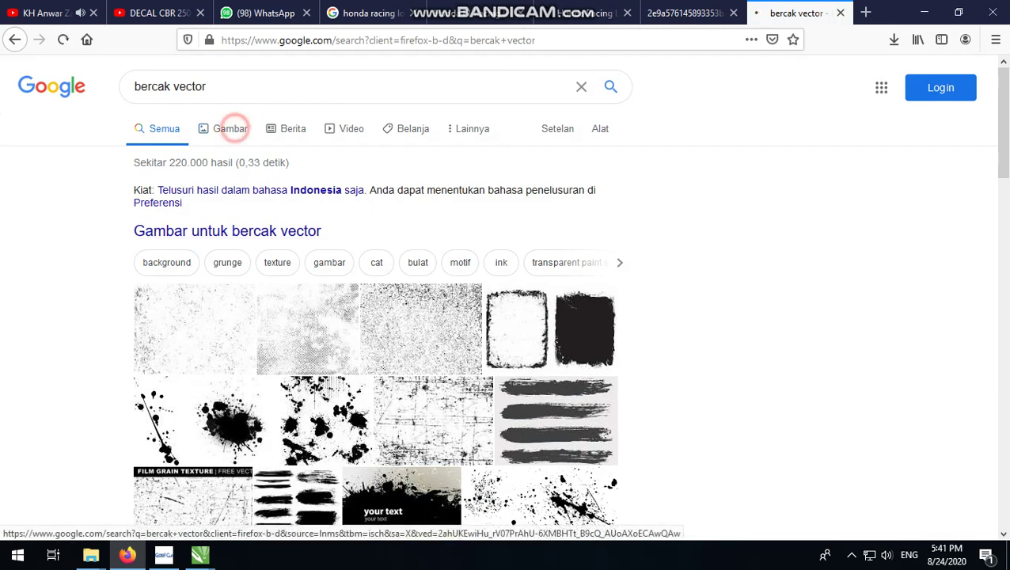
{"action": "left_click", "coordinate": [231, 129]}
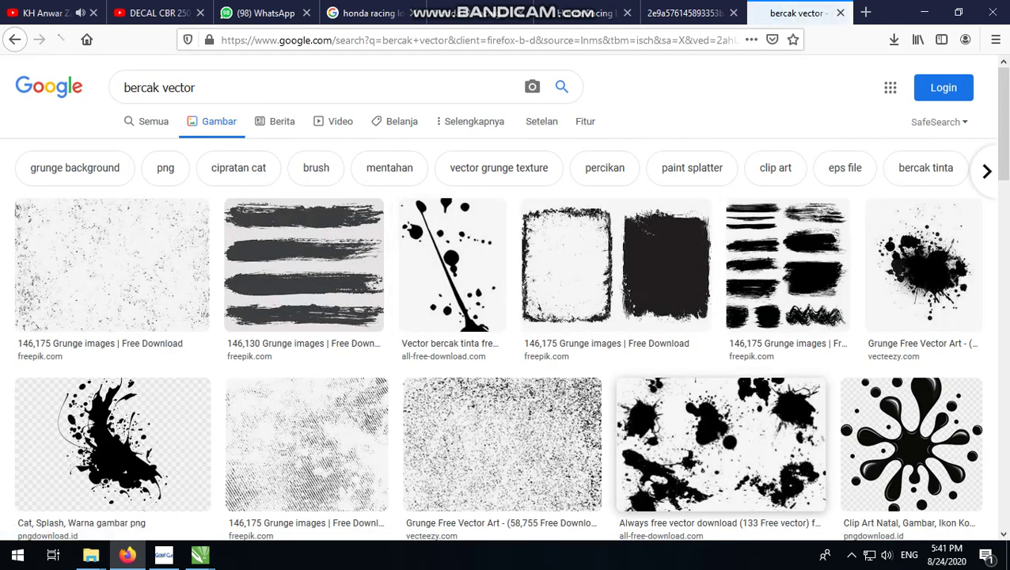
Open the black paint splash image from pngdownload.id on its own and copy it
{"action": "scroll", "coordinate": [111, 372], "scroll_direction": "down", "scroll_amount": 2}
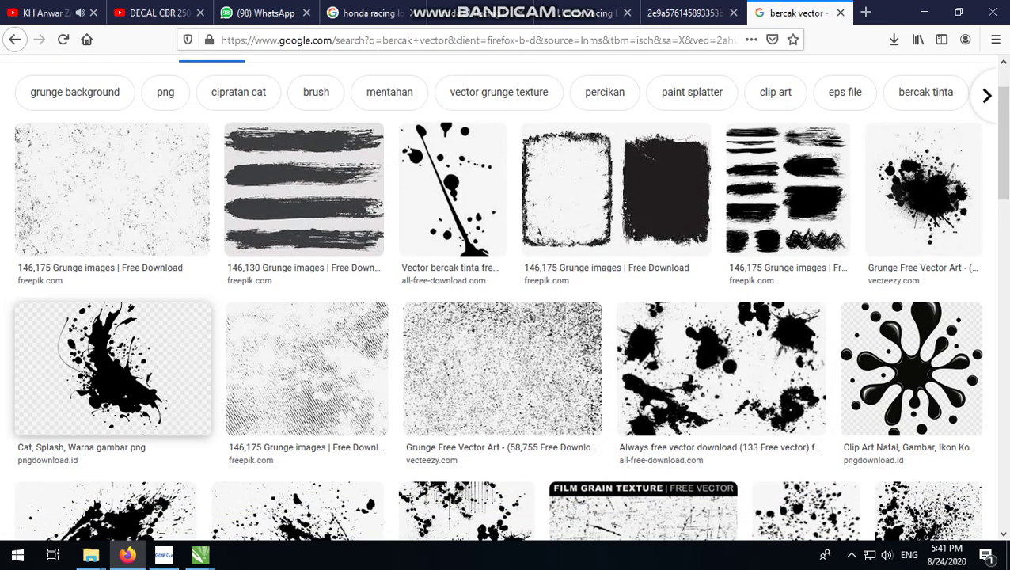
{"action": "scroll", "coordinate": [110, 341], "scroll_direction": "down", "scroll_amount": 2}
{"action": "left_click", "coordinate": [110, 273]}
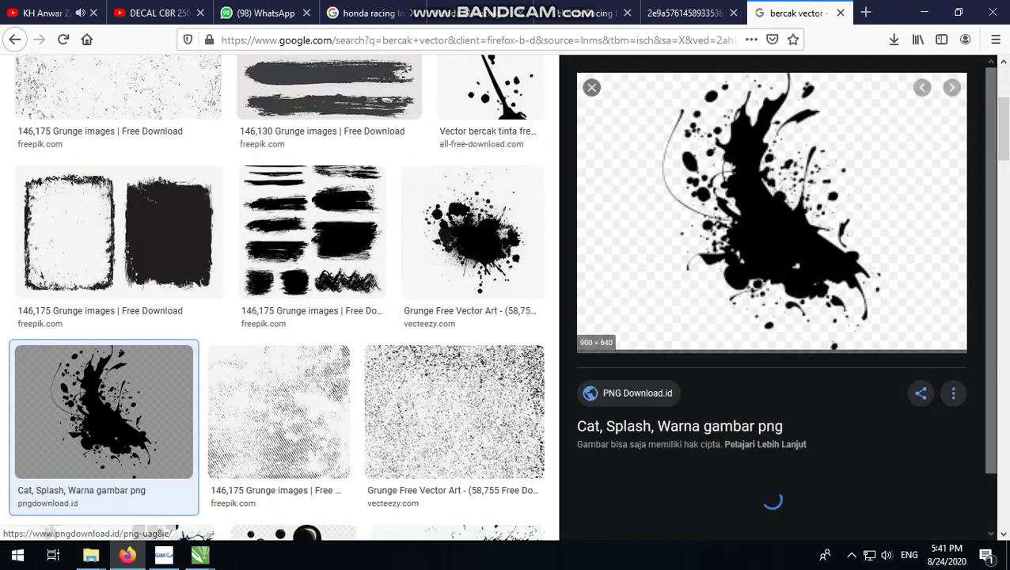
{"action": "right_click", "coordinate": [829, 273]}
{"action": "left_click", "coordinate": [875, 401]}
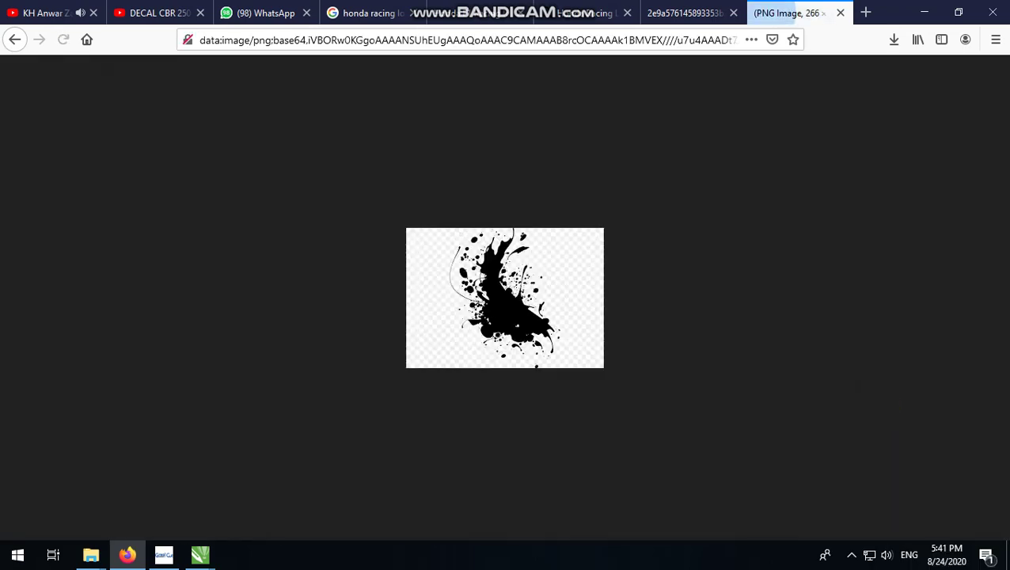
{"action": "right_click", "coordinate": [491, 297]}
{"action": "left_click", "coordinate": [541, 309]}
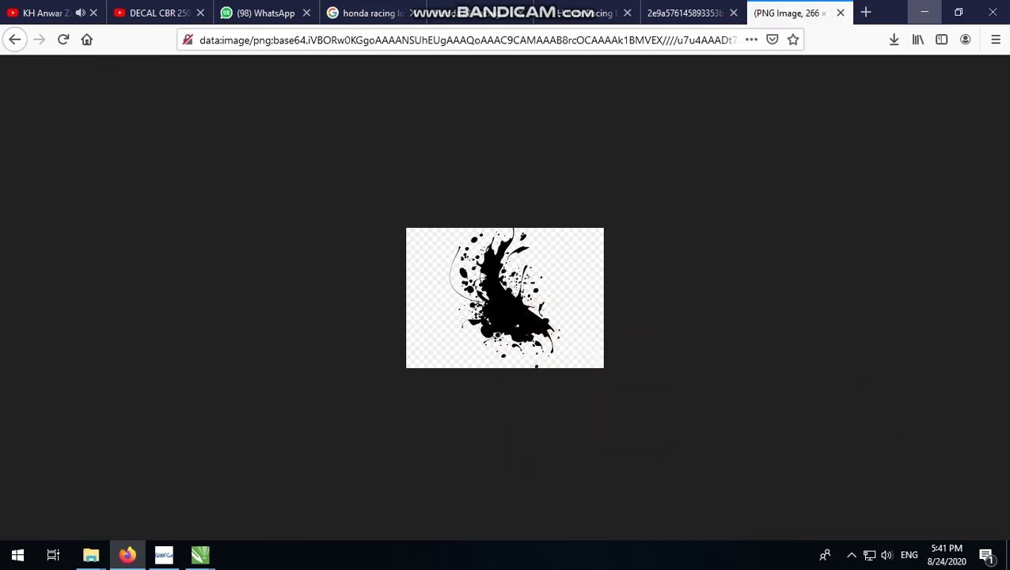
Return to CorelDRAW, paste the splash image, and place it just below the start of the lettering
{"action": "left_click", "coordinate": [923, 12]}
{"action": "scroll", "coordinate": [303, 269], "scroll_direction": "down", "scroll_amount": 3}
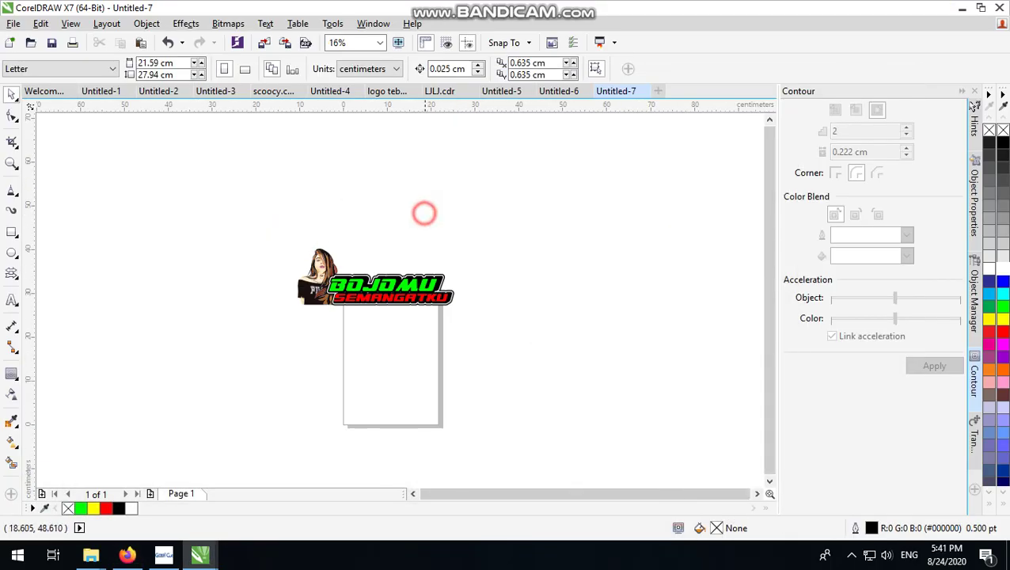
{"action": "right_click", "coordinate": [424, 212]}
{"action": "left_click", "coordinate": [466, 302]}
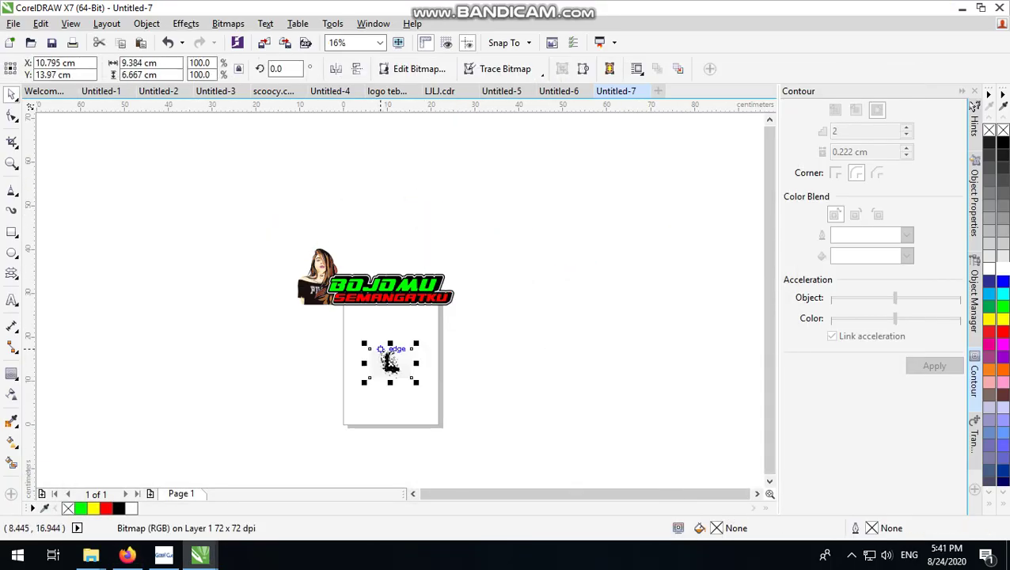
{"action": "left_click_drag", "start_coordinate": [380, 349], "coordinate": [340, 313]}
Outline-trace the splash bitmap as Logo, removing the background and deleting the original image
{"action": "scroll", "coordinate": [340, 313], "scroll_direction": "up", "scroll_amount": 3}
{"action": "scroll", "coordinate": [340, 313], "scroll_direction": "up", "scroll_amount": 4}
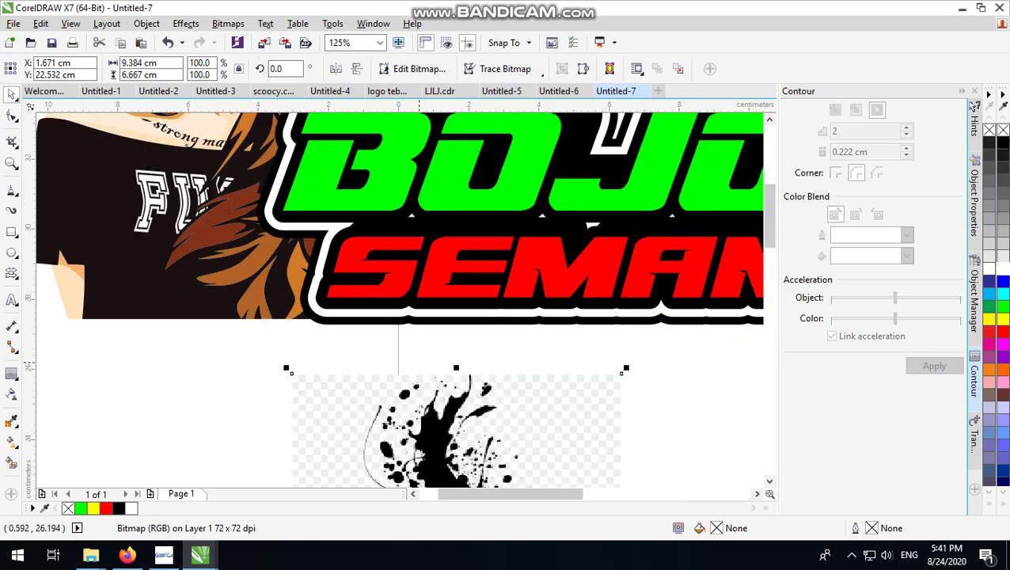
{"action": "scroll", "coordinate": [388, 361], "scroll_direction": "down", "scroll_amount": 2}
{"action": "right_click", "coordinate": [425, 412]}
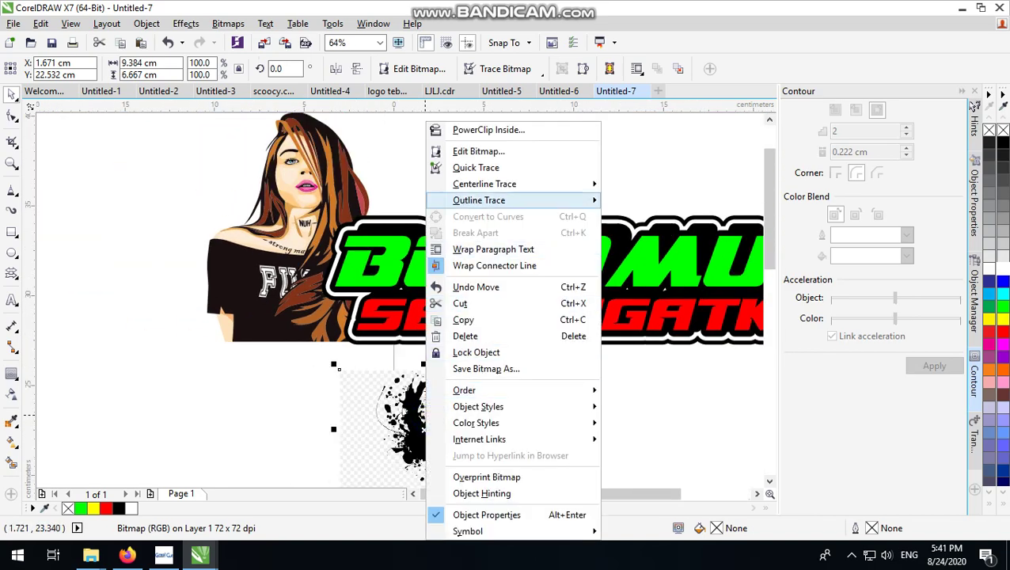
{"action": "mouse_move", "coordinate": [506, 200]}
{"action": "left_click", "coordinate": [649, 217]}
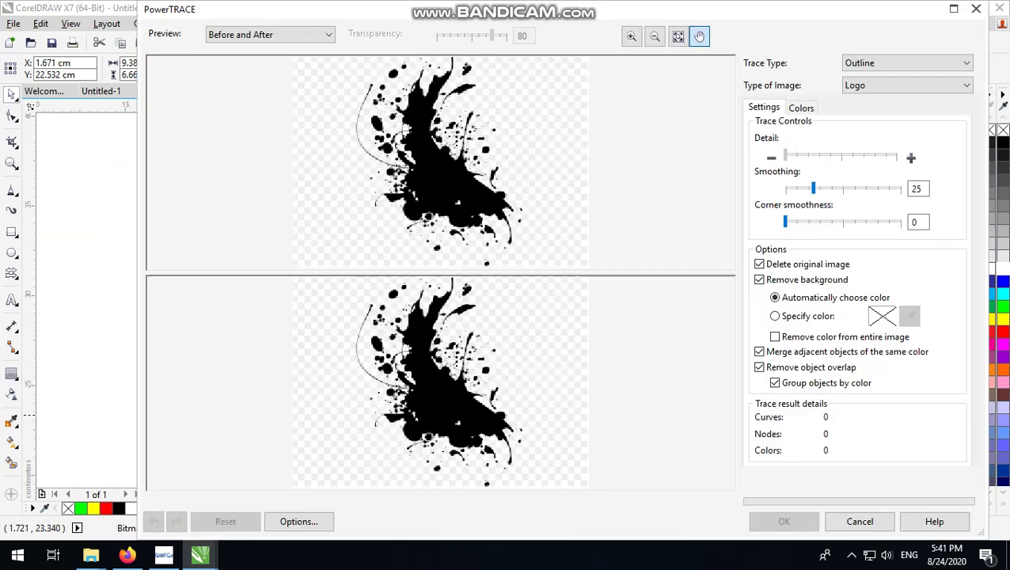
{"action": "left_click", "coordinate": [783, 520]}
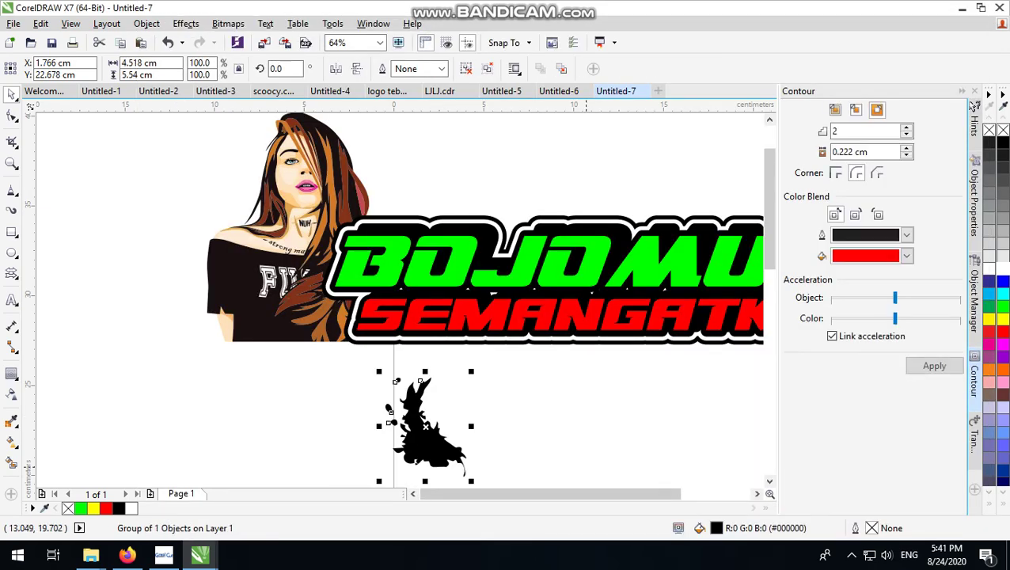
Rotate the traced splash to about 115.6°, stretch it to about 15.5 × 4.7 cm, and place it over the woman's base
{"action": "left_click_drag", "start_coordinate": [435, 444], "coordinate": [288, 393]}
{"action": "left_click", "coordinate": [287, 393]}
{"action": "mouse_move", "coordinate": [324, 320]}
{"action": "left_mouse_down"}
{"action": "mouse_move", "coordinate": [355, 450]}
{"action": "mouse_move", "coordinate": [344, 460]}
{"action": "left_mouse_up"}
{"action": "left_click", "coordinate": [273, 380]}
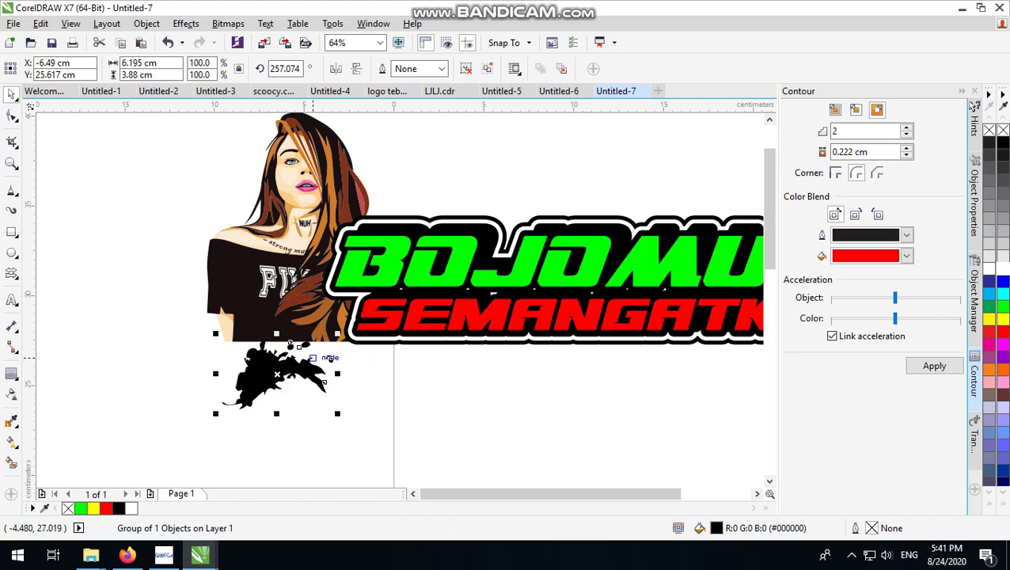
{"action": "mouse_move", "coordinate": [339, 374]}
{"action": "left_mouse_down"}
{"action": "mouse_move", "coordinate": [506, 374]}
{"action": "mouse_move", "coordinate": [289, 318]}
{"action": "mouse_move", "coordinate": [307, 450]}
{"action": "mouse_move", "coordinate": [307, 336]}
{"action": "left_mouse_up"}
{"action": "left_click", "coordinate": [288, 314]}
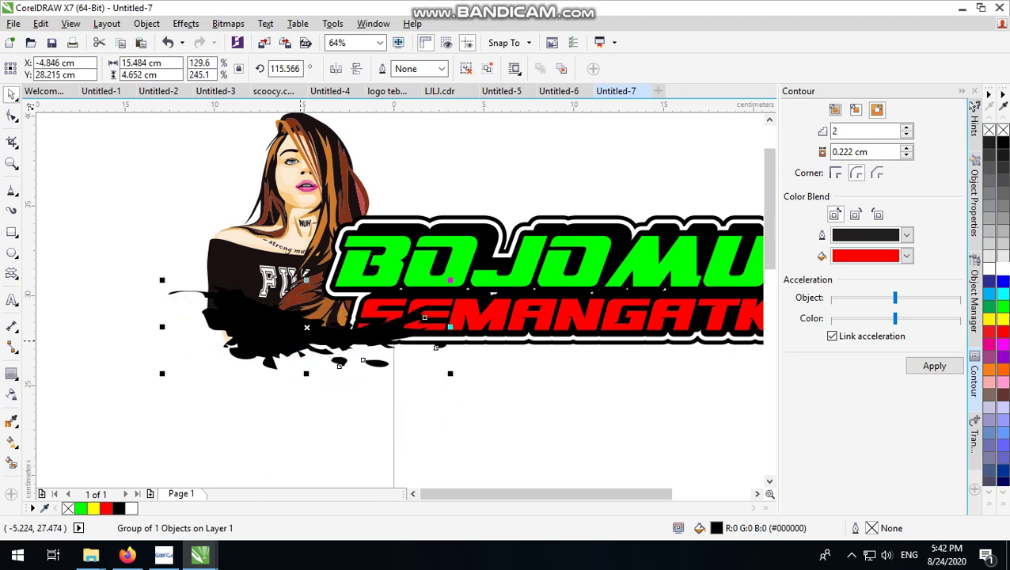
Select the complete BOJOMU SEMANGATKU lettering with its contours and bring it in front of the black splash
{"action": "scroll", "coordinate": [306, 336], "scroll_direction": "down", "scroll_amount": 2}
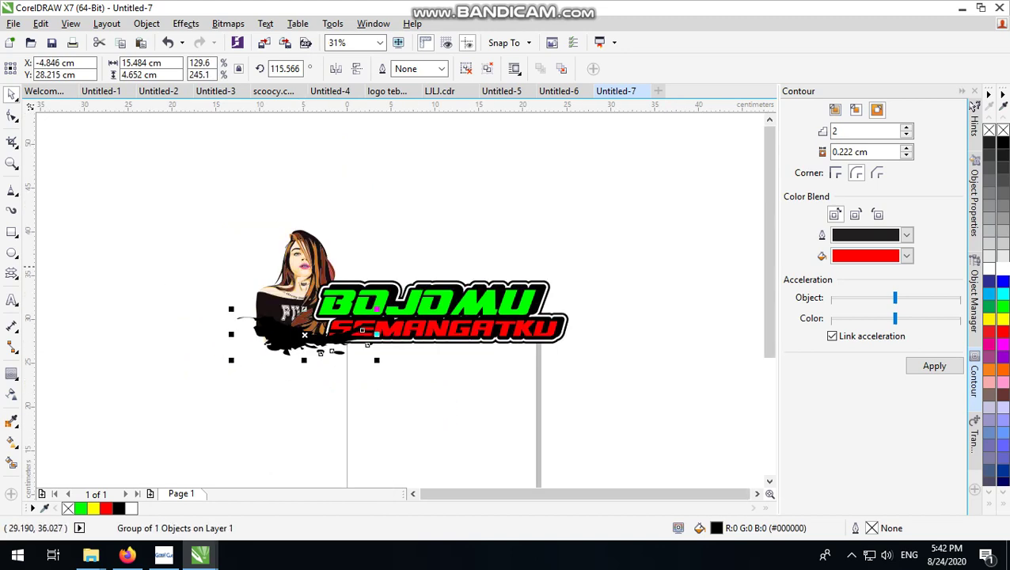
{"action": "left_click_drag", "start_coordinate": [606, 266], "coordinate": [294, 365]}
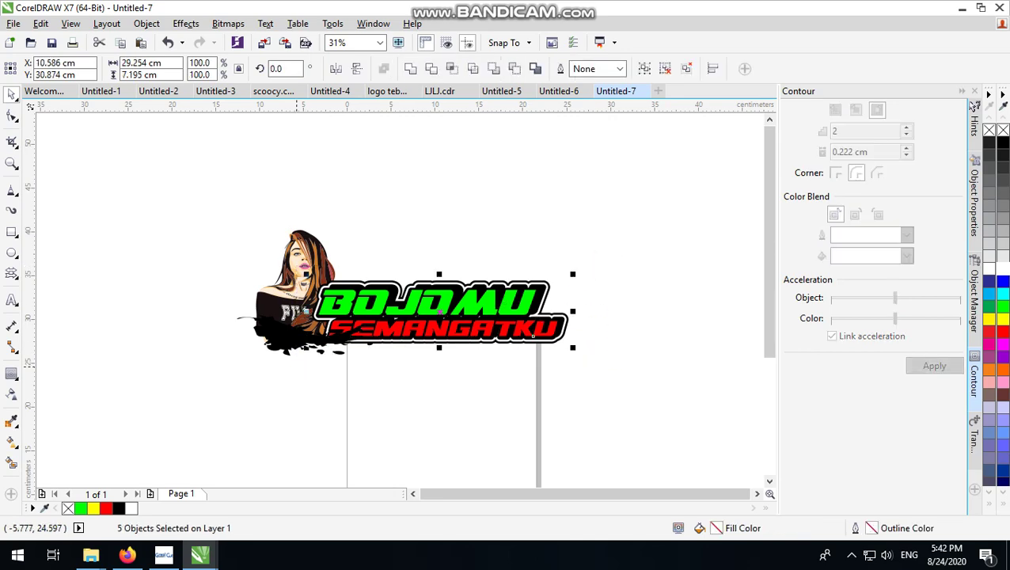
{"action": "scroll", "coordinate": [321, 316], "scroll_direction": "up", "scroll_amount": 2}
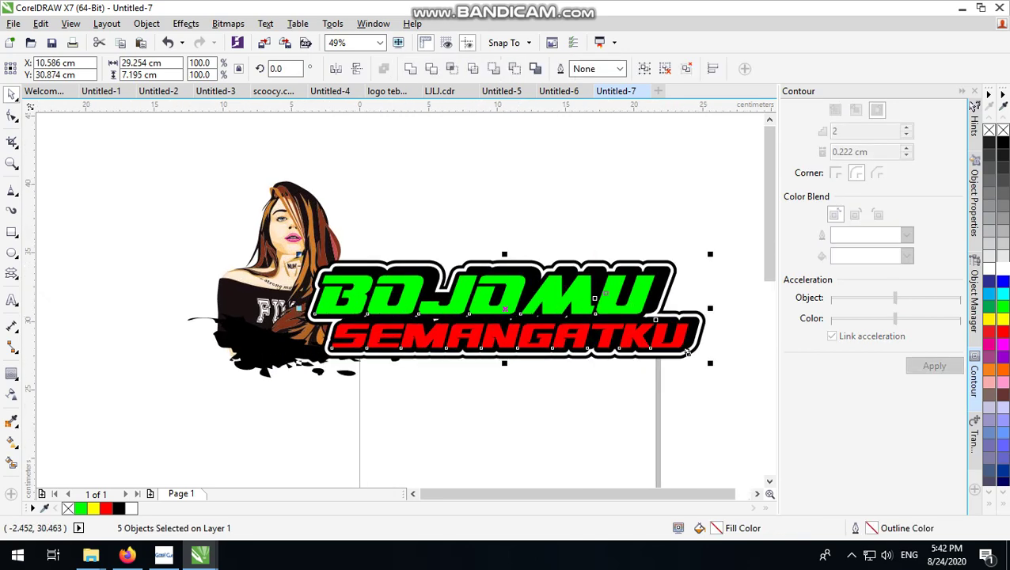
{"action": "scroll", "coordinate": [483, 286], "scroll_direction": "up", "scroll_amount": 1}
{"action": "left_click", "coordinate": [579, 161]}
{"action": "scroll", "coordinate": [360, 319], "scroll_direction": "down", "scroll_amount": 1}
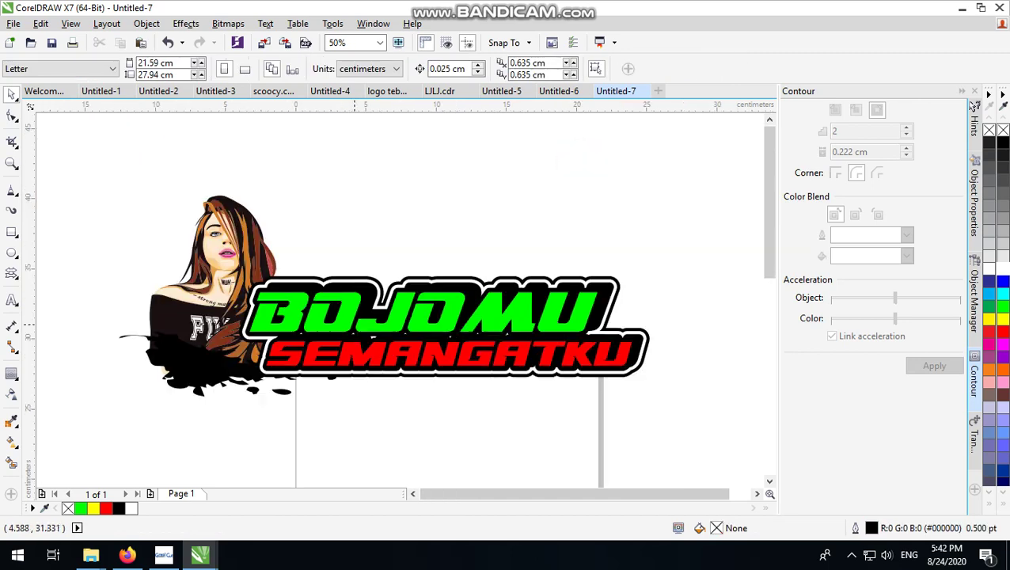
Apply a one-step inside contour to the green BOJOMU text with a 0.222 cm offset and red fill
{"action": "left_click_drag", "start_coordinate": [574, 312], "coordinate": [587, 277]}
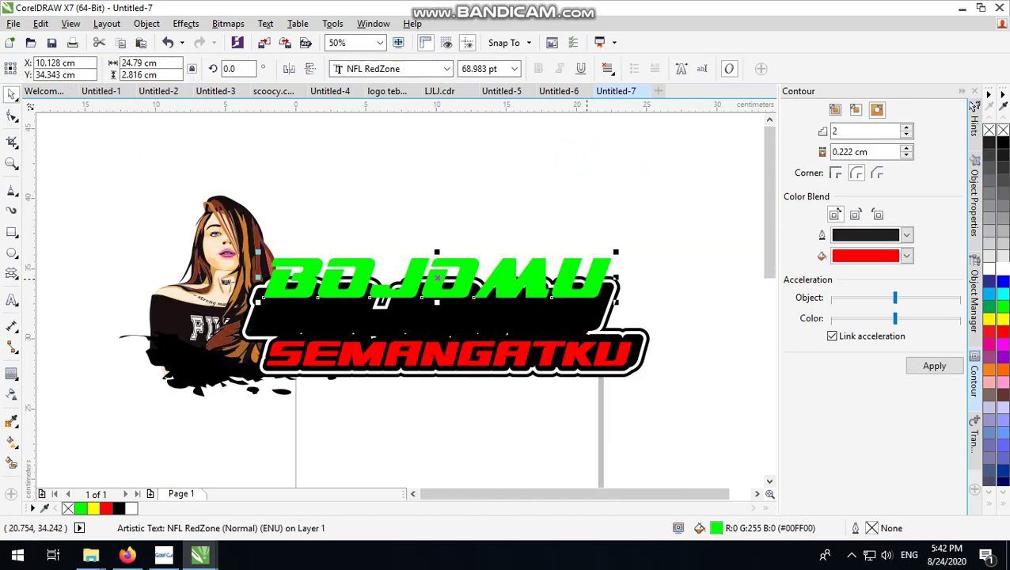
{"action": "left_click", "coordinate": [168, 42]}
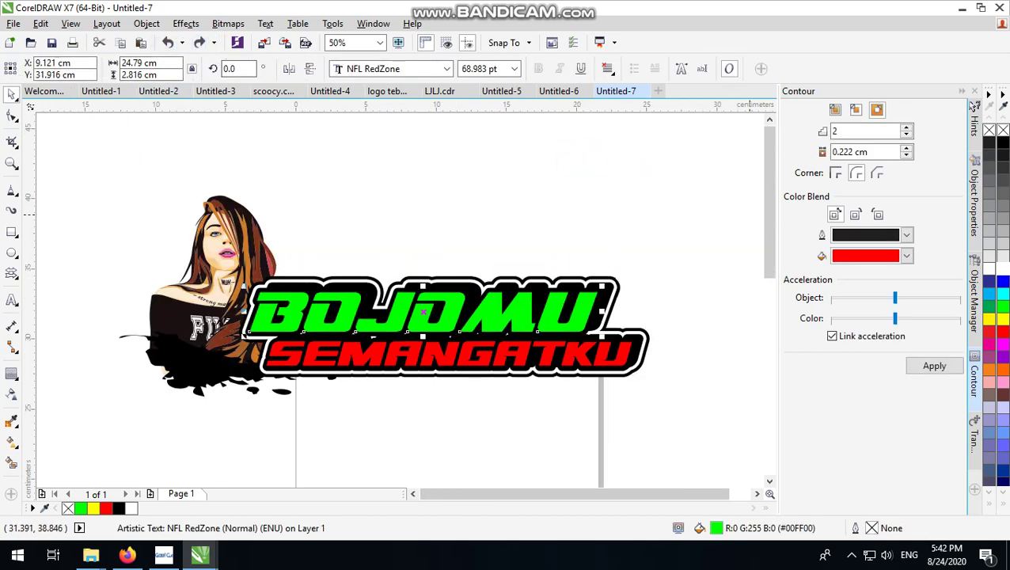
{"action": "left_click", "coordinate": [855, 109]}
{"action": "left_click", "coordinate": [934, 366]}
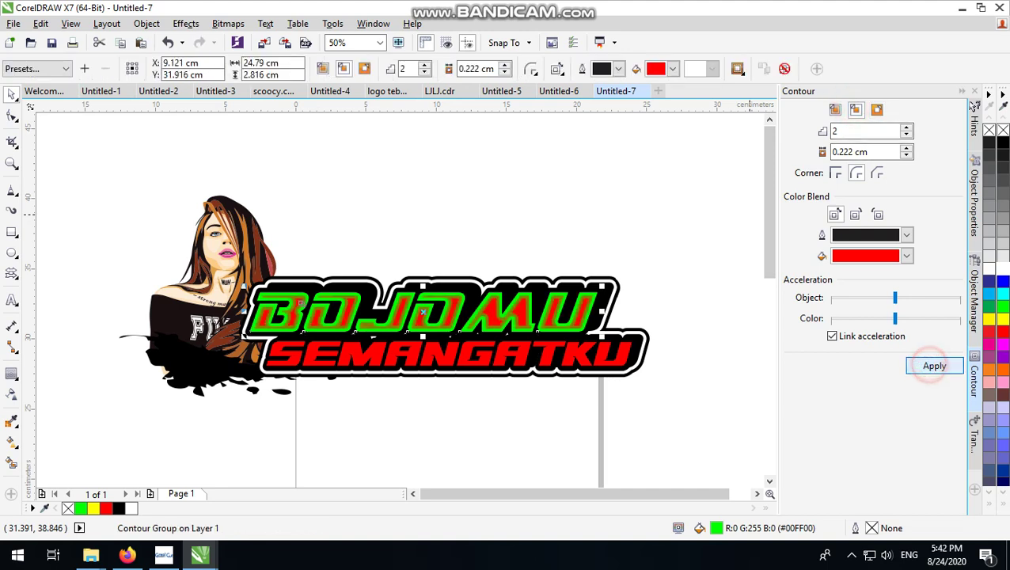
{"action": "left_click", "coordinate": [907, 135]}
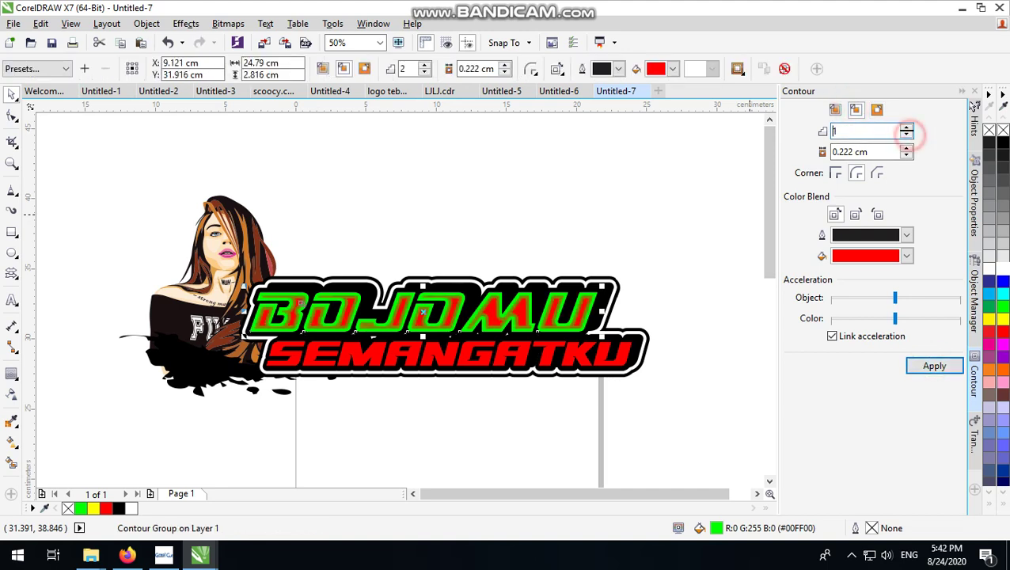
{"action": "left_click", "coordinate": [934, 366]}
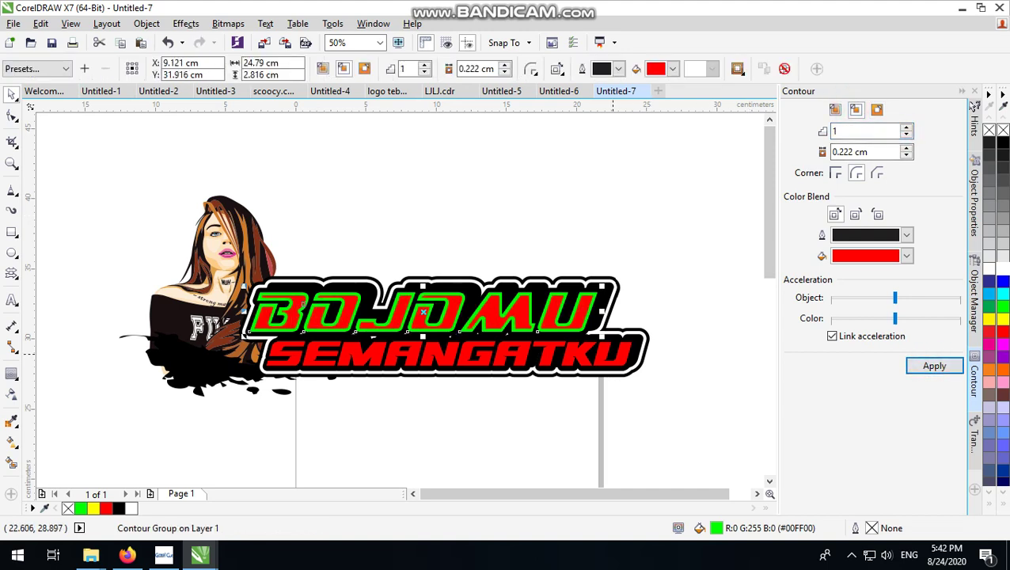
{"action": "scroll", "coordinate": [574, 320], "scroll_direction": "up", "scroll_amount": 1}
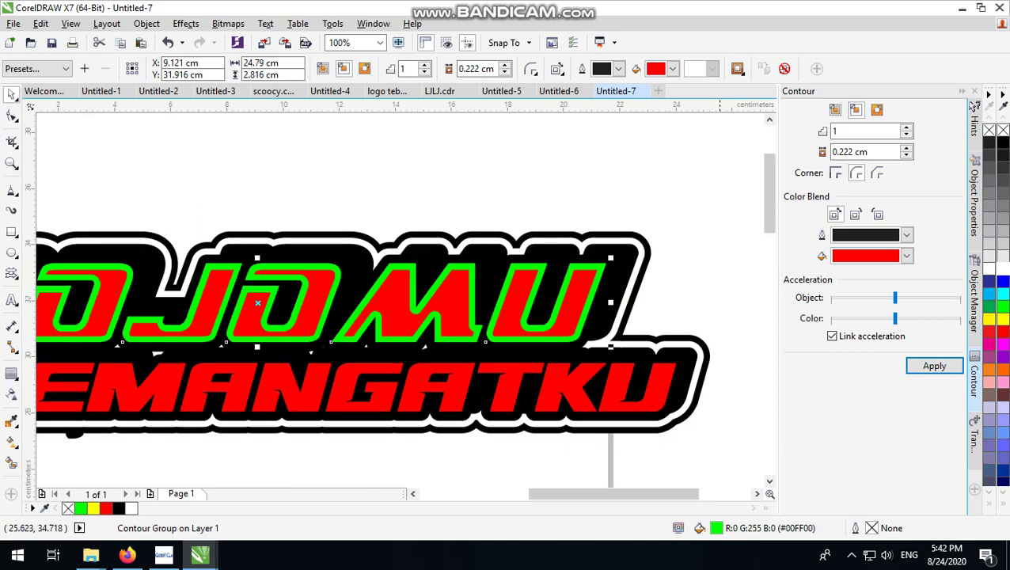
{"action": "left_click", "coordinate": [718, 217]}
{"action": "scroll", "coordinate": [629, 266], "scroll_direction": "down", "scroll_amount": 2}
{"action": "scroll", "coordinate": [450, 267], "scroll_direction": "up", "scroll_amount": 1}
{"action": "left_click", "coordinate": [550, 171]}
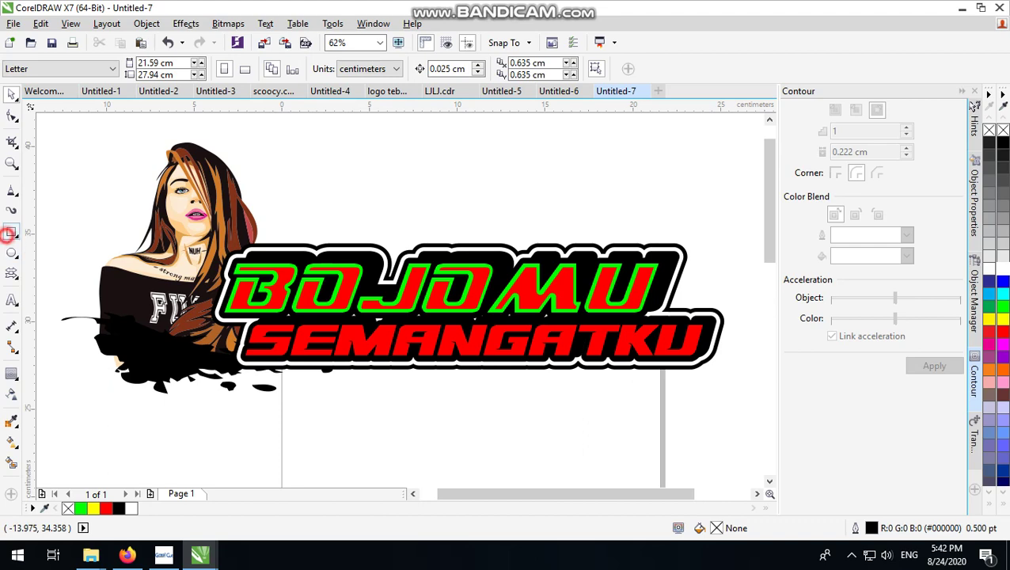
{"action": "left_click", "coordinate": [9, 233]}
{"action": "left_click_drag", "start_coordinate": [192, 291], "coordinate": [737, 342]}
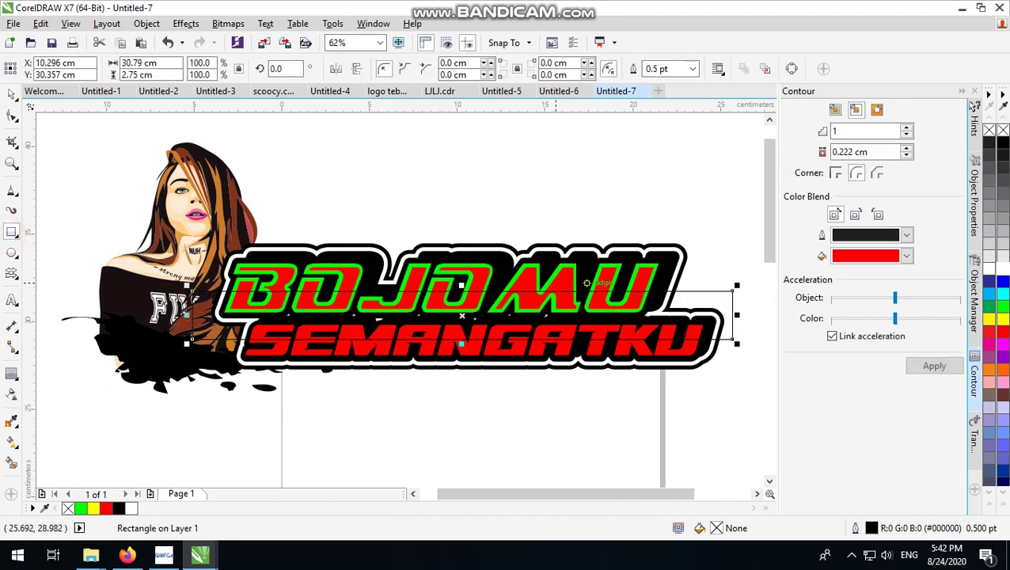
{"action": "scroll", "coordinate": [608, 258], "scroll_direction": "up", "scroll_amount": 2}
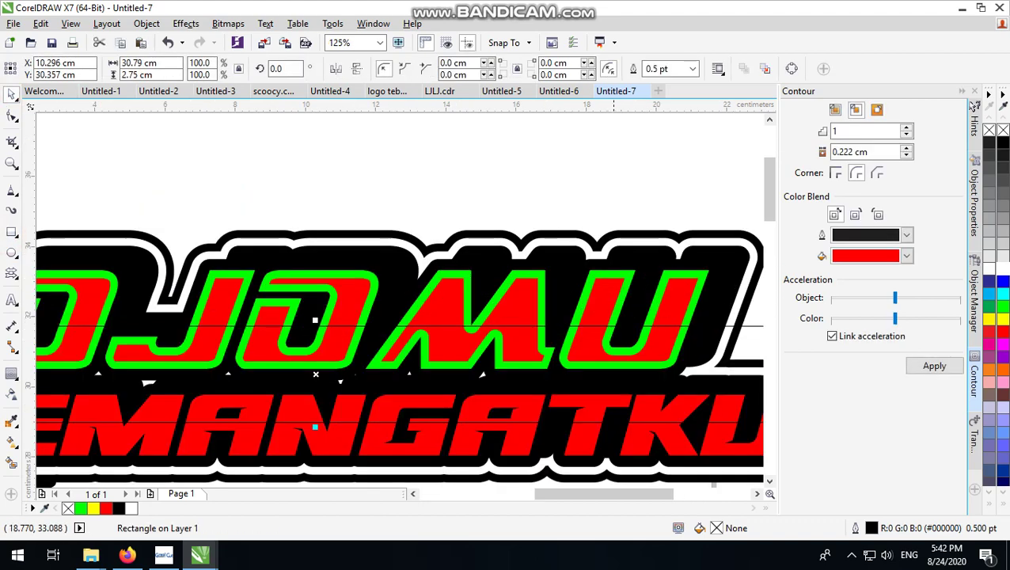
{"action": "left_click", "coordinate": [616, 297], "text": "shift"}
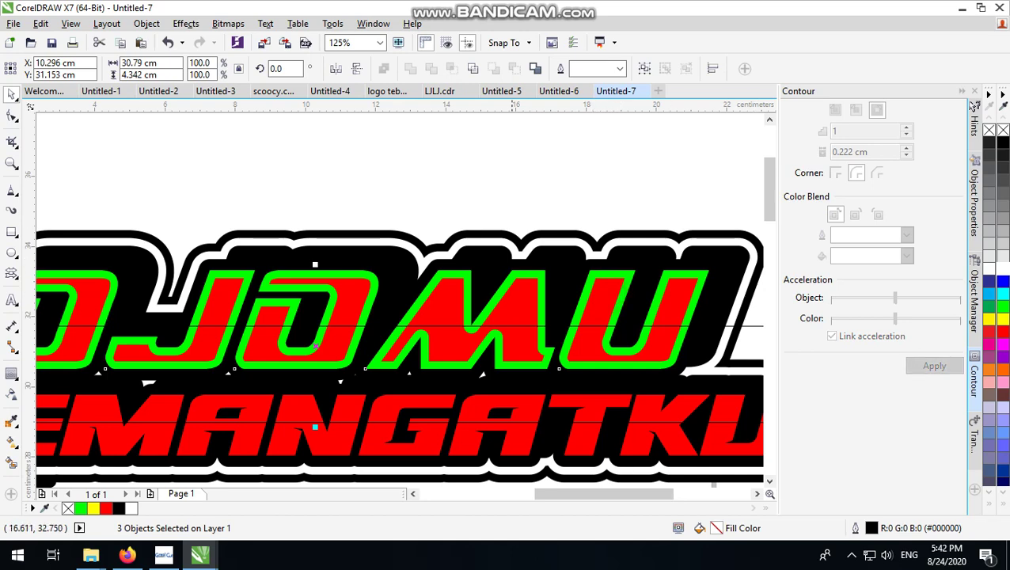
{"action": "scroll", "coordinate": [536, 288], "scroll_direction": "down", "scroll_amount": 2}
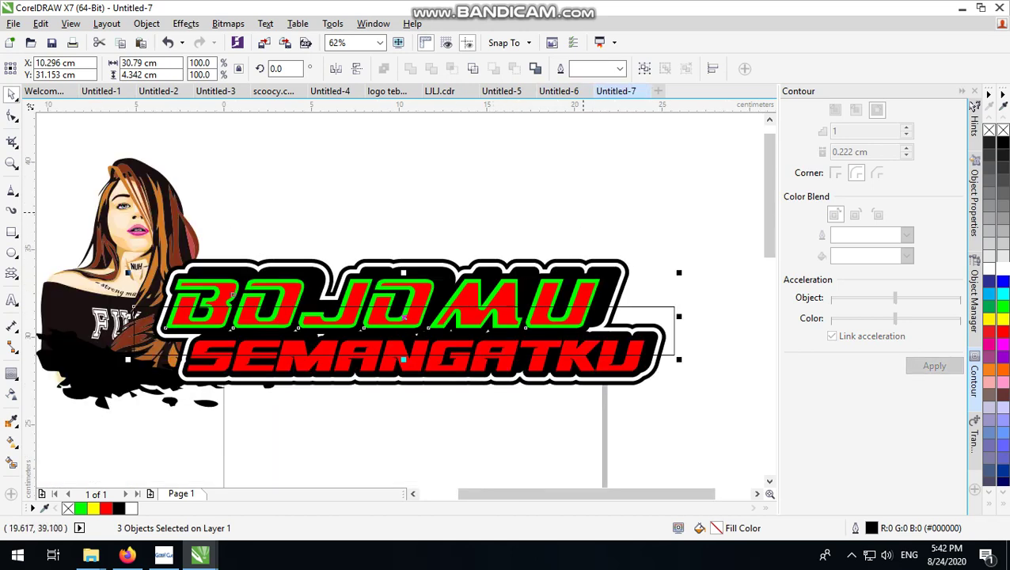
{"action": "left_click", "coordinate": [675, 258]}
{"action": "left_click", "coordinate": [658, 324]}
{"action": "left_click", "coordinate": [690, 301]}
{"action": "left_click", "coordinate": [668, 323]}
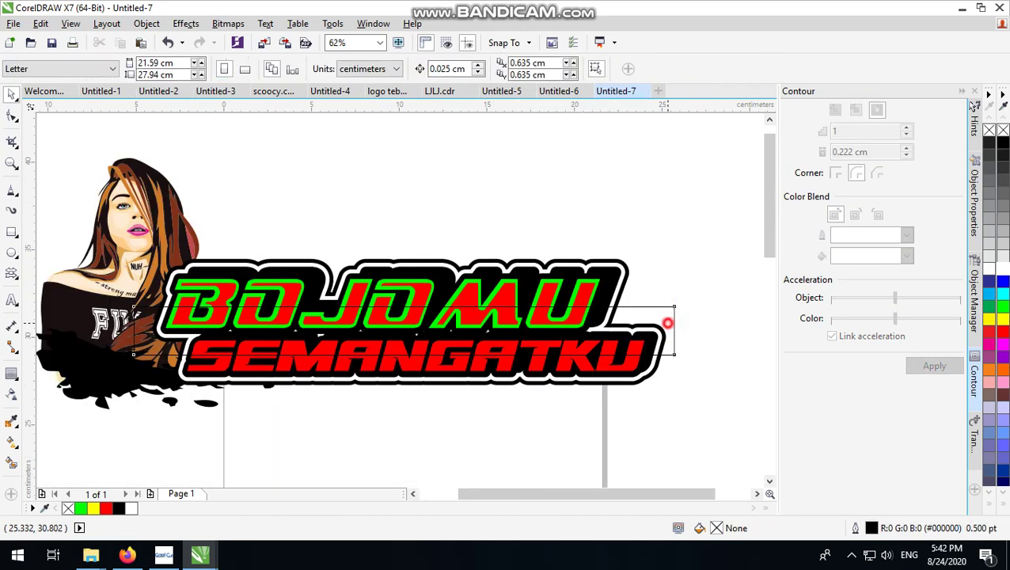
{"action": "key", "text": "Delete"}
Break the BOJOMU contour group apart and select its inner red shape on its own
{"action": "left_click_drag", "start_coordinate": [585, 305], "coordinate": [591, 268]}
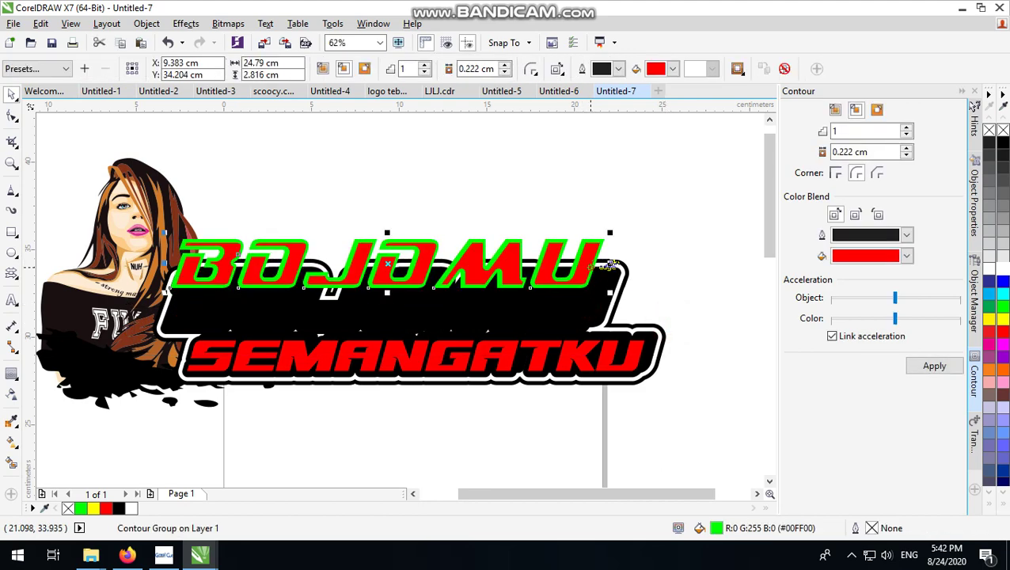
{"action": "key", "text": "ctrl+z"}
{"action": "left_click", "coordinate": [146, 24]}
{"action": "left_click", "coordinate": [174, 246]}
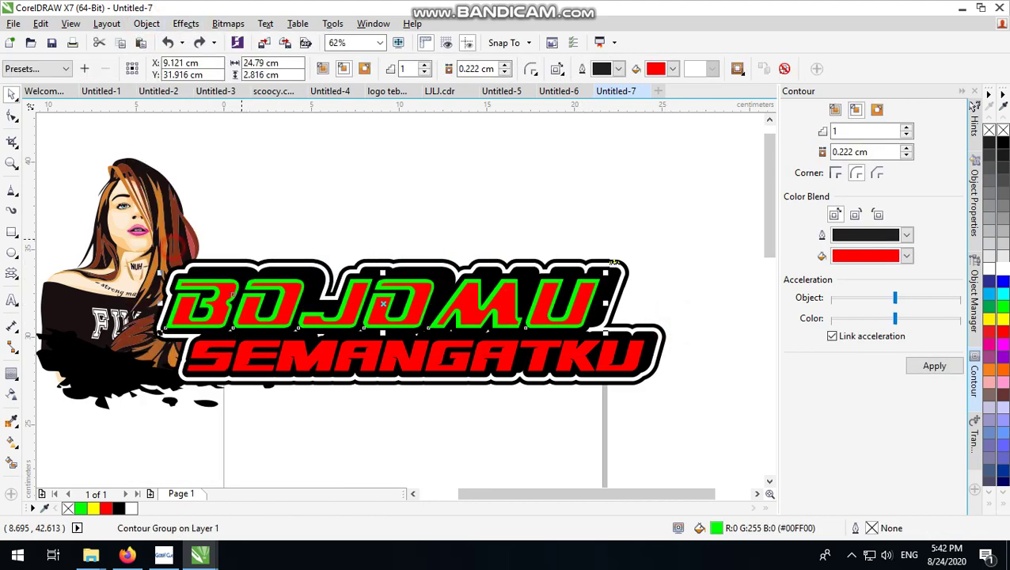
{"action": "left_click", "coordinate": [551, 179]}
{"action": "left_click", "coordinate": [528, 291]}
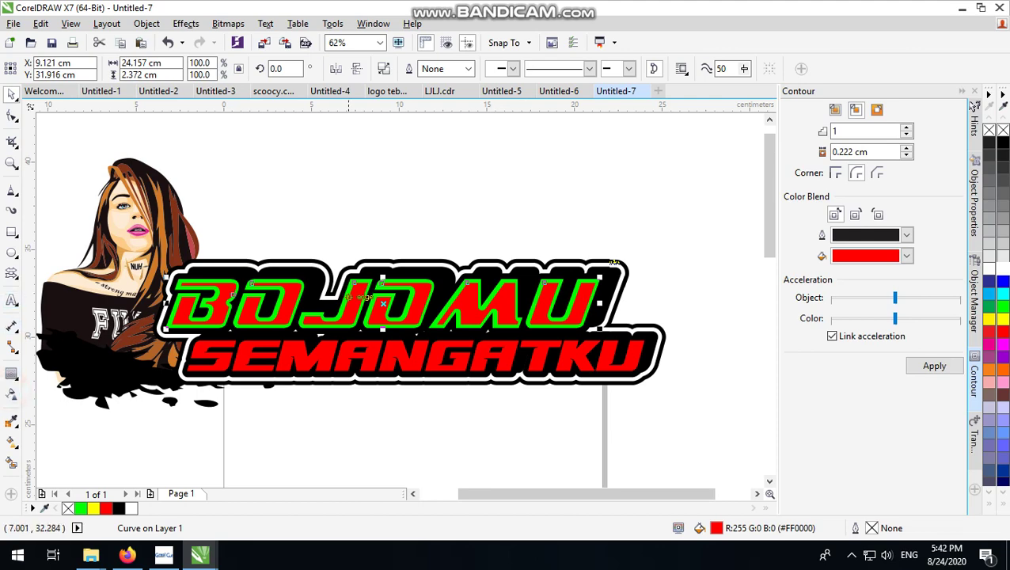
Apply a linear transparency at -90° to the inner red BOJOMU shape, fading it out toward the letters' lower part
{"action": "scroll", "coordinate": [297, 293], "scroll_direction": "up", "scroll_amount": 2}
{"action": "scroll", "coordinate": [439, 315], "scroll_direction": "down", "scroll_amount": 2}
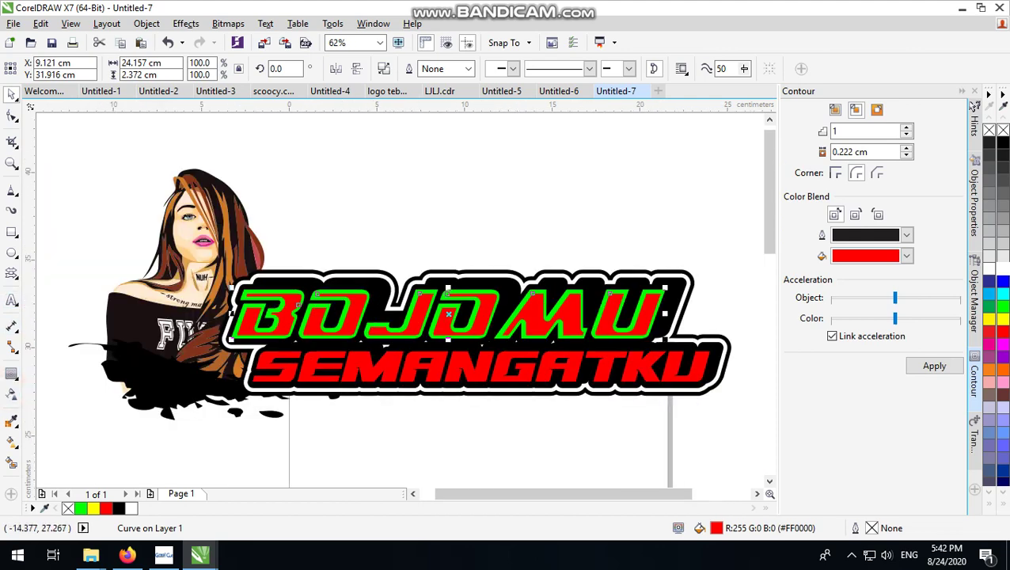
{"action": "left_click", "coordinate": [12, 388]}
{"action": "scroll", "coordinate": [426, 331], "scroll_direction": "up", "scroll_amount": 1}
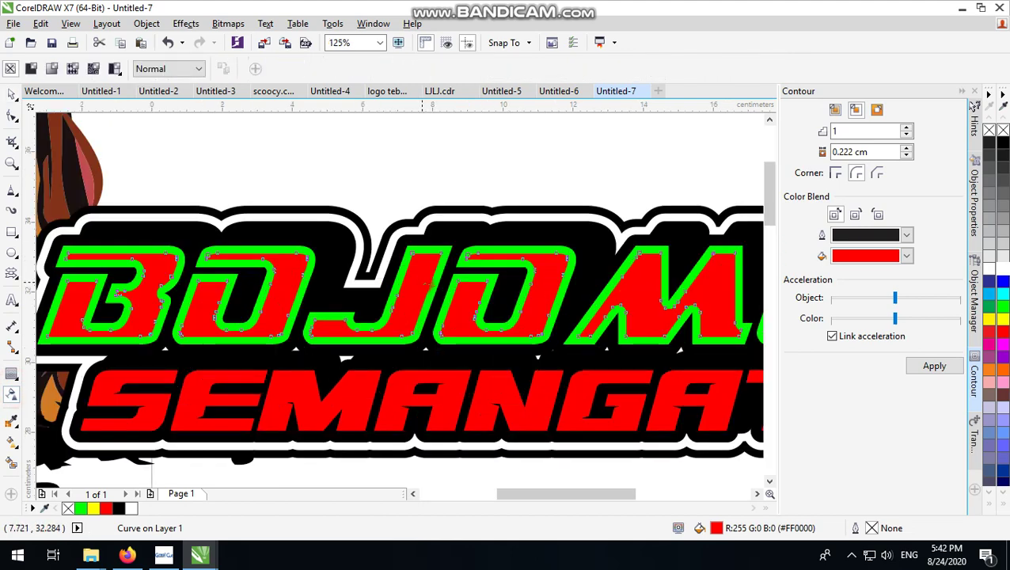
{"action": "left_click_drag", "start_coordinate": [424, 283], "coordinate": [417, 317]}
{"action": "key", "text": "ctrl+z"}
{"action": "scroll", "coordinate": [417, 305], "scroll_direction": "down", "scroll_amount": 2}
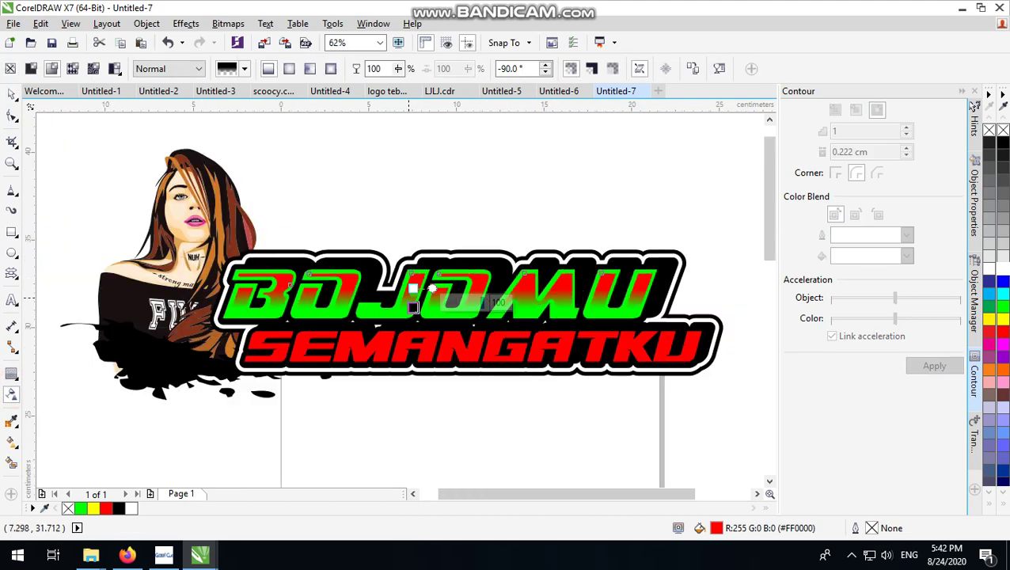
Fill the faded inner BOJOMU shape with the darker green C:100 M:0 Y:100 K:0 and deselect it
{"action": "key", "text": "space"}
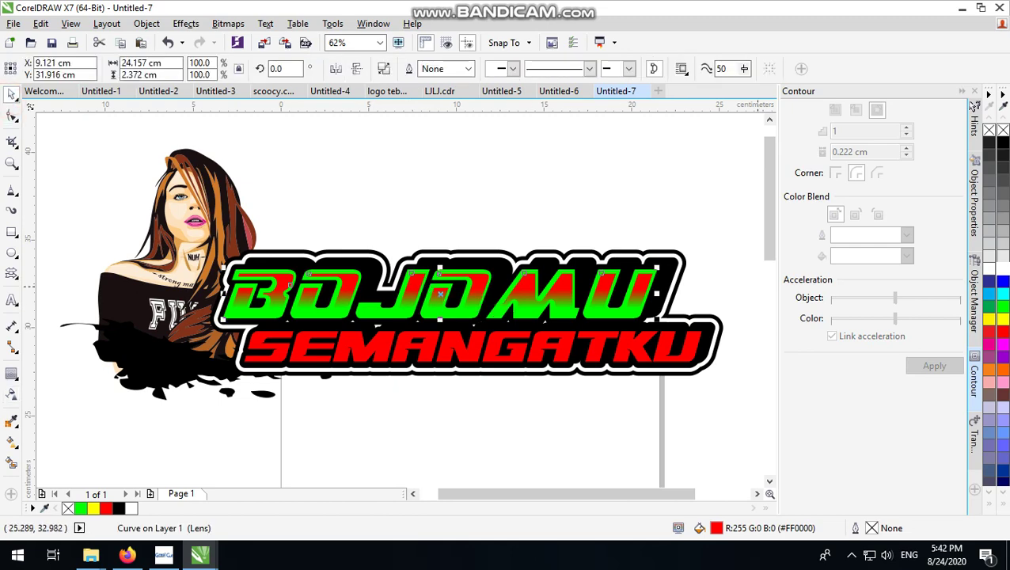
{"action": "left_click", "coordinate": [989, 305]}
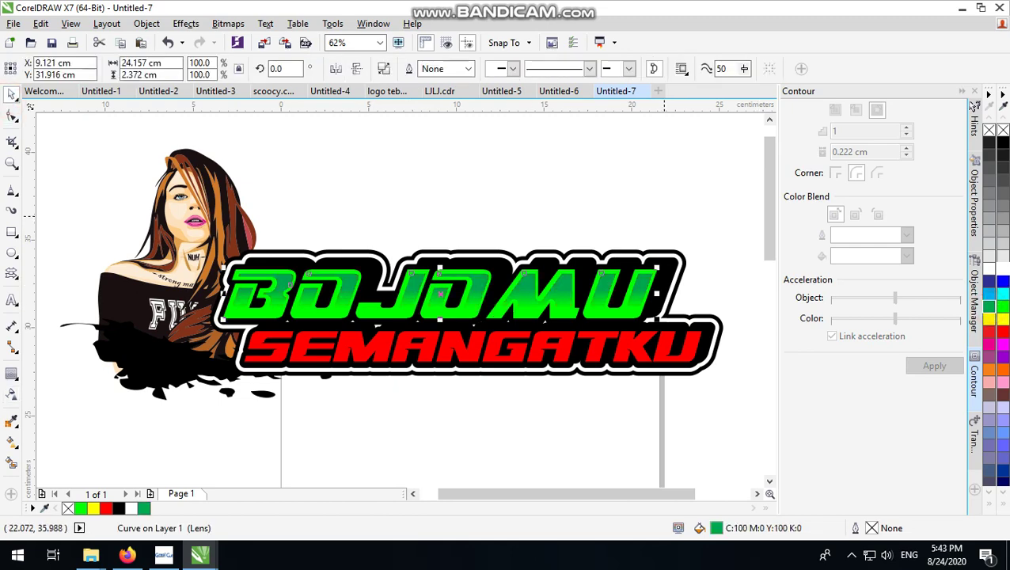
{"action": "left_click", "coordinate": [660, 211]}
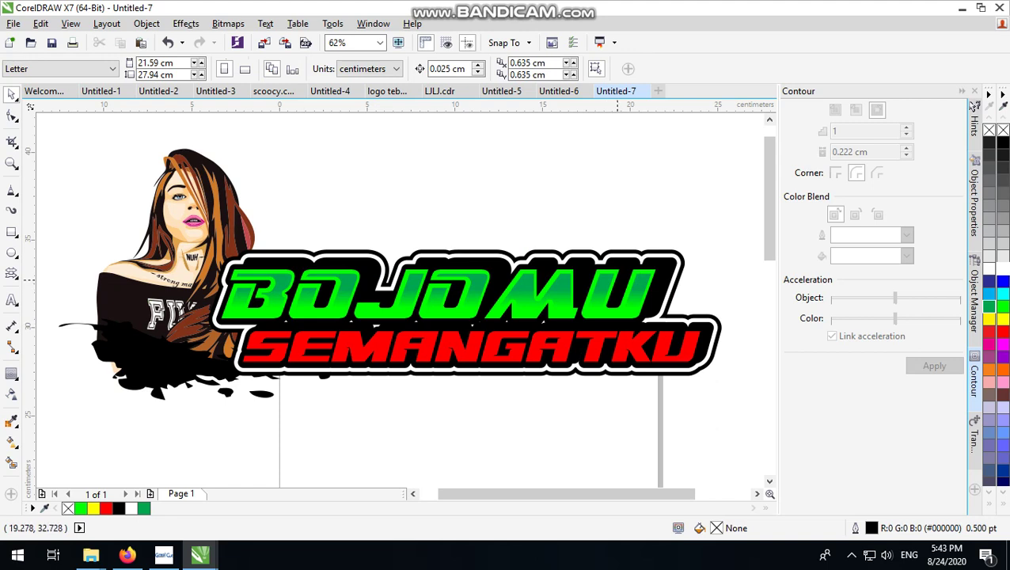
Duplicate the green BOJOMU text slightly up and to the right, to about X 9.465 cm, Y 31.996 cm
{"action": "scroll", "coordinate": [481, 295], "scroll_direction": "up", "scroll_amount": 2}
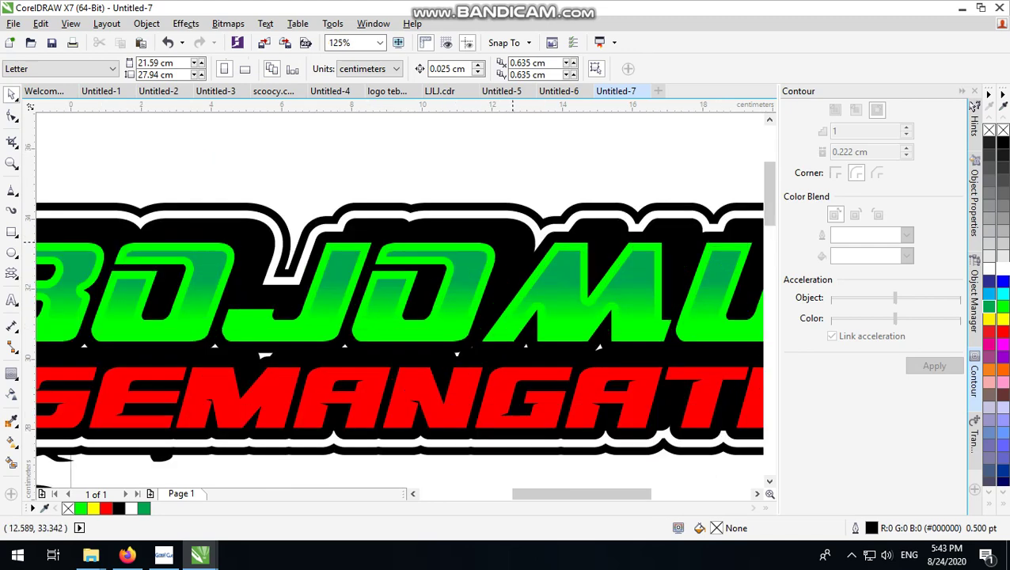
{"action": "scroll", "coordinate": [513, 242], "scroll_direction": "up", "scroll_amount": 1}
{"action": "scroll", "coordinate": [494, 260], "scroll_direction": "down", "scroll_amount": 2}
{"action": "left_click", "coordinate": [603, 208]}
{"action": "scroll", "coordinate": [661, 266], "scroll_direction": "up", "scroll_amount": 2}
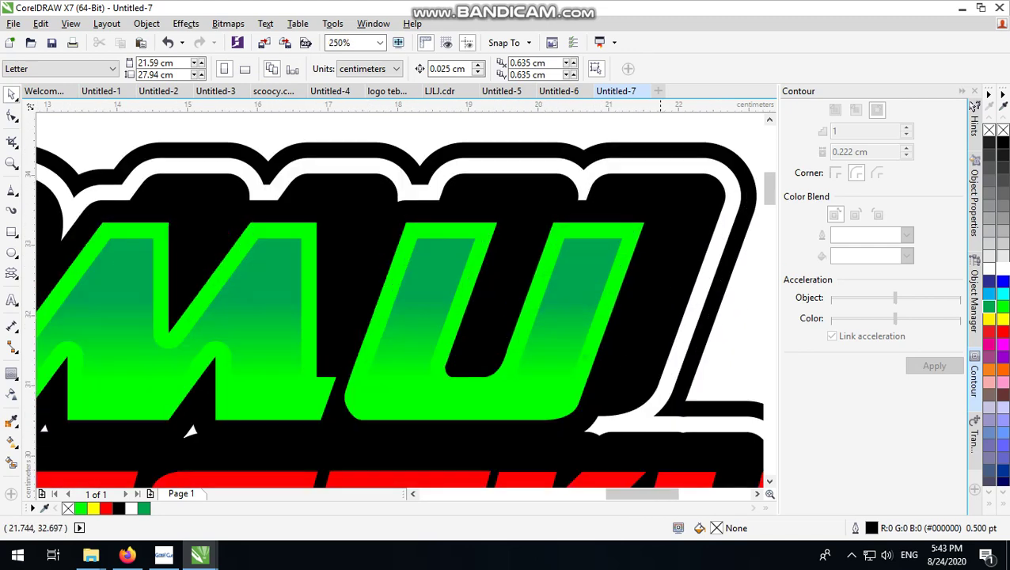
{"action": "left_click", "coordinate": [633, 231]}
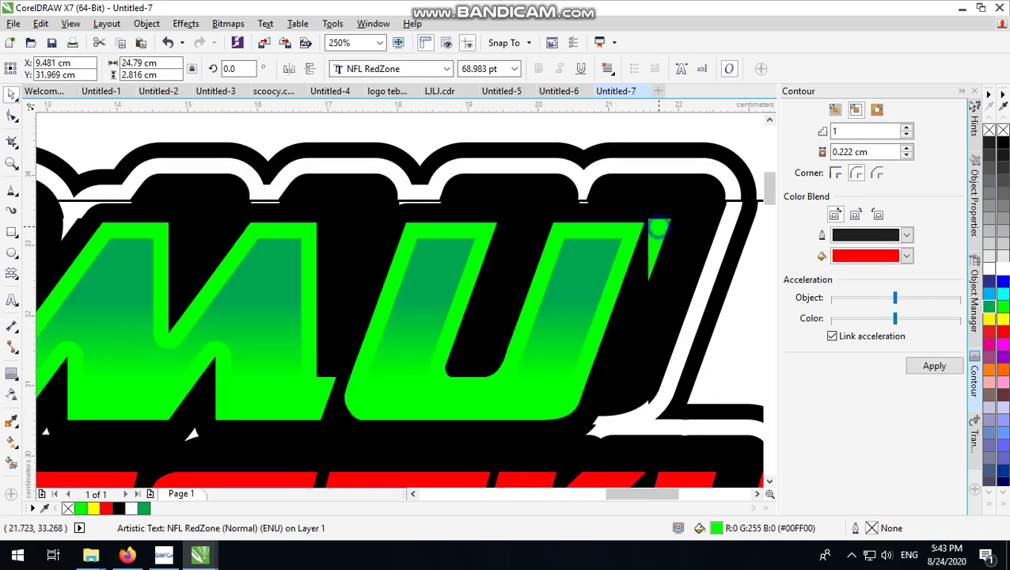
{"action": "scroll", "coordinate": [370, 220], "scroll_direction": "up", "scroll_amount": 2}
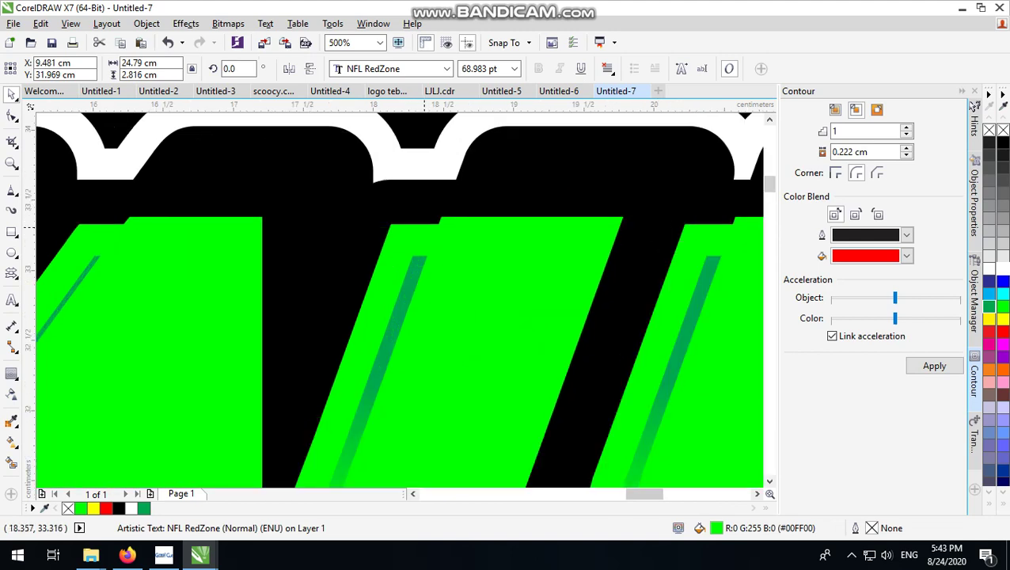
{"action": "left_click_drag", "start_coordinate": [457, 225], "coordinate": [455, 222]}
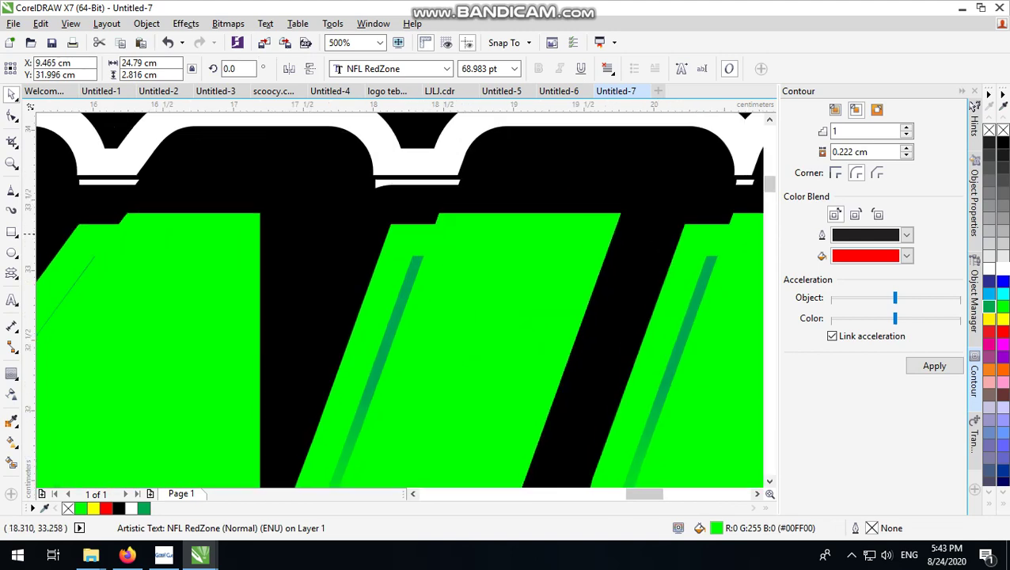
Try cutting the original BOJOMU text out of its offset copy to leave only a thin green edge shape
{"action": "left_click", "coordinate": [409, 234]}
{"action": "left_click", "coordinate": [478, 217], "text": "shift"}
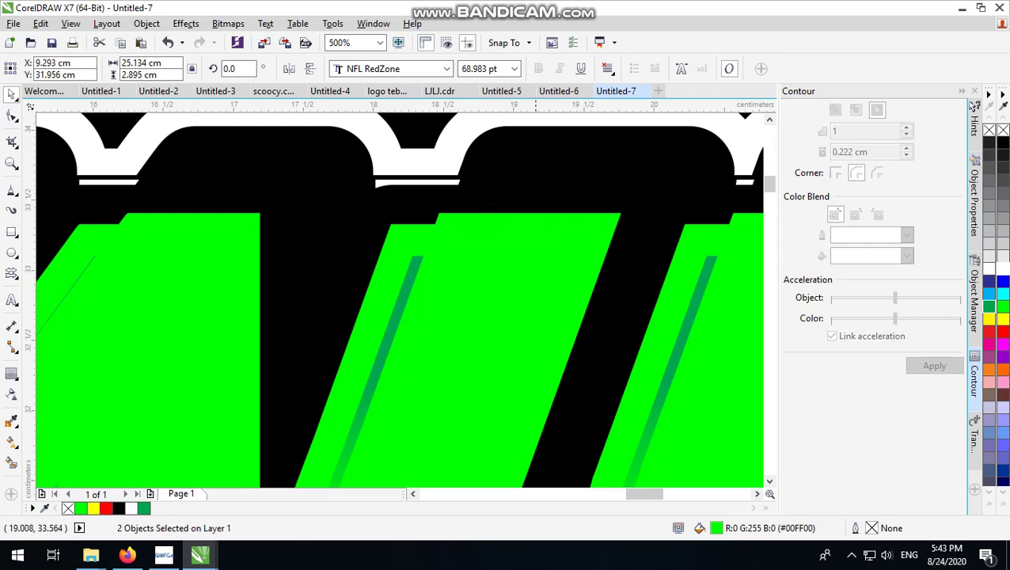
{"action": "scroll", "coordinate": [545, 191], "scroll_direction": "down", "scroll_amount": 2}
{"action": "left_click", "coordinate": [625, 197]}
{"action": "left_click", "coordinate": [526, 219]}
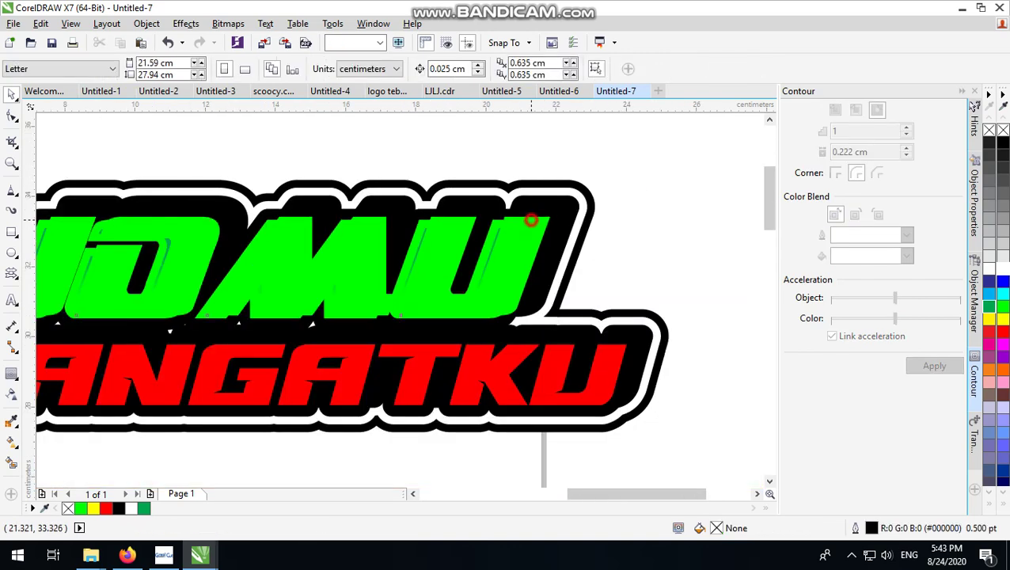
{"action": "key", "text": "ctrl+z"}
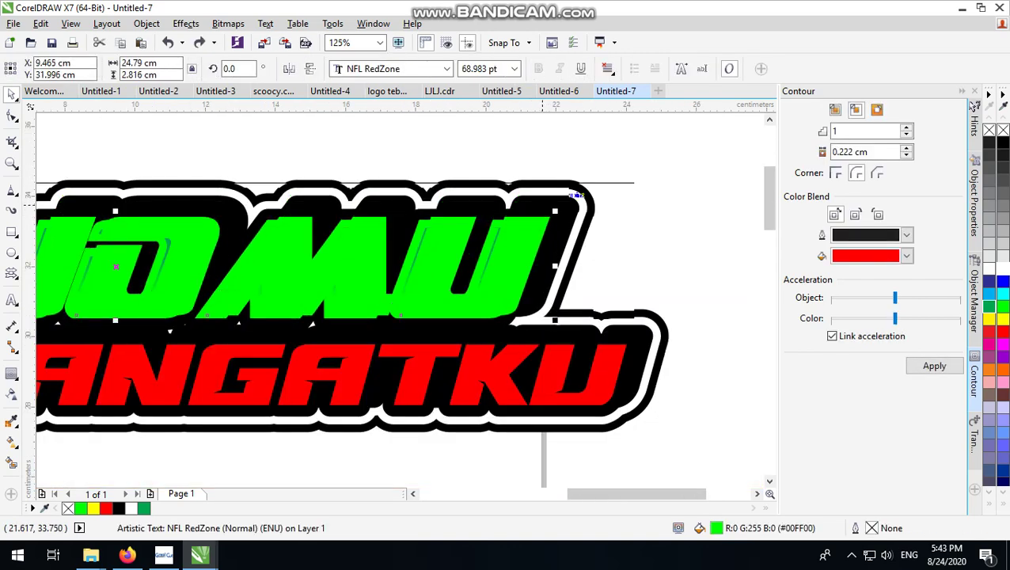
{"action": "key", "text": "ctrl+q"}
{"action": "key", "text": "ctrl+z"}
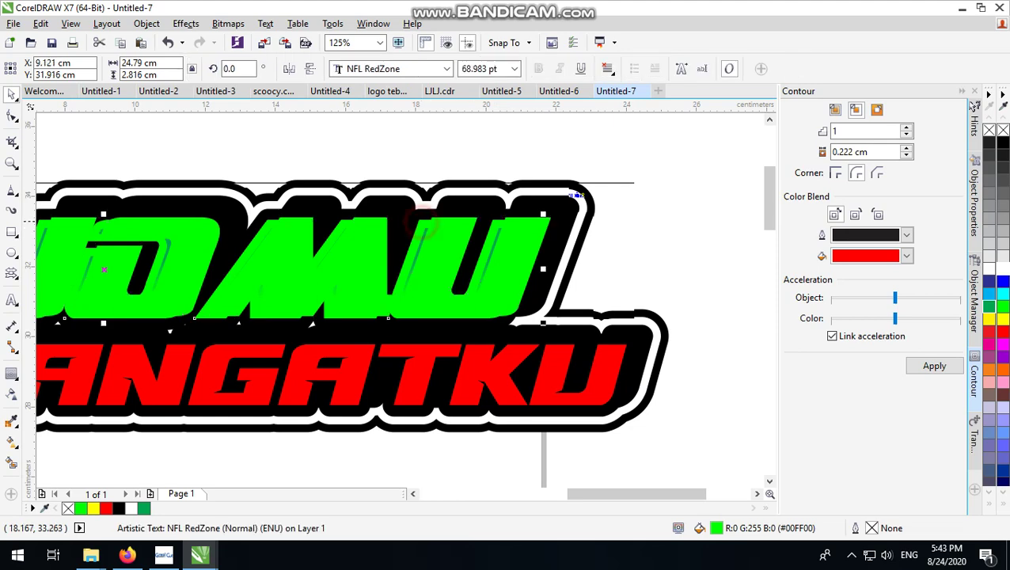
{"action": "key", "text": "ctrl+k"}
{"action": "left_click", "coordinate": [431, 72]}
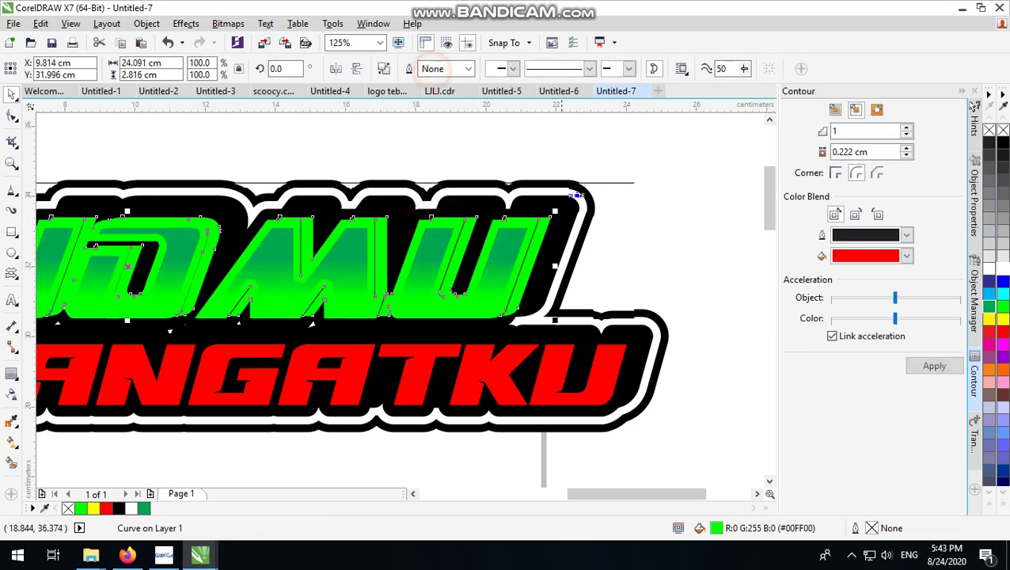
Move the thin green edge shape away from the lettering to about X 10.012 cm, Y 32.089 cm
{"action": "left_click", "coordinate": [624, 226]}
{"action": "scroll", "coordinate": [533, 223], "scroll_direction": "up", "scroll_amount": 1}
{"action": "left_click", "coordinate": [553, 220]}
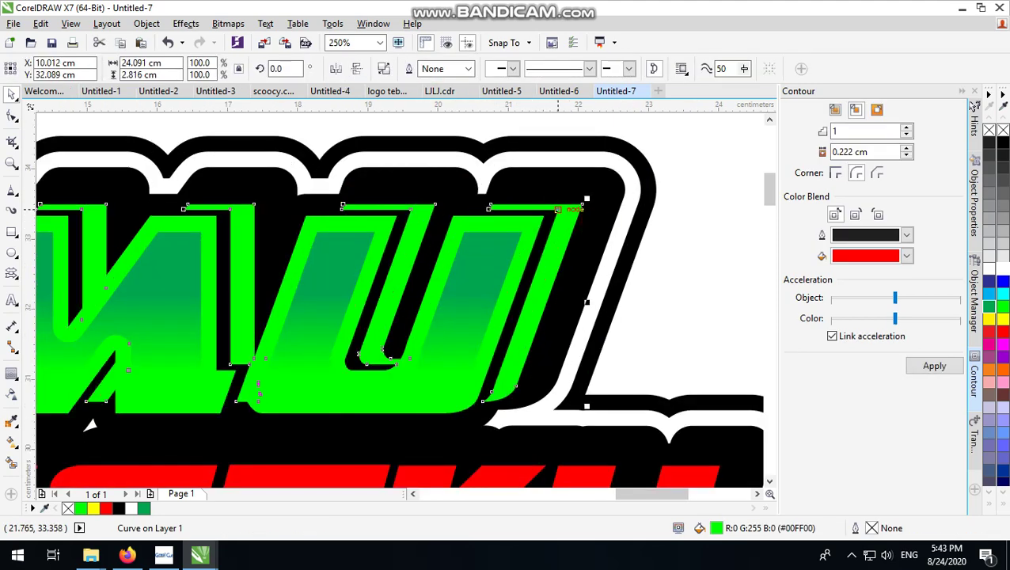
{"action": "scroll", "coordinate": [554, 221], "scroll_direction": "down", "scroll_amount": 4}
{"action": "left_click", "coordinate": [658, 195]}
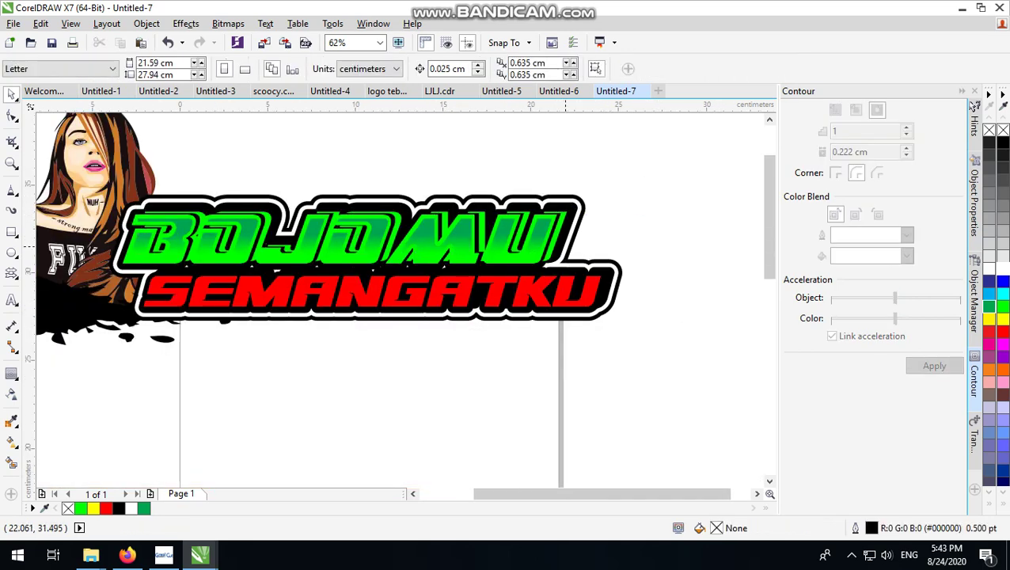
{"action": "left_click", "coordinate": [617, 228]}
{"action": "scroll", "coordinate": [617, 228], "scroll_direction": "up", "scroll_amount": 2}
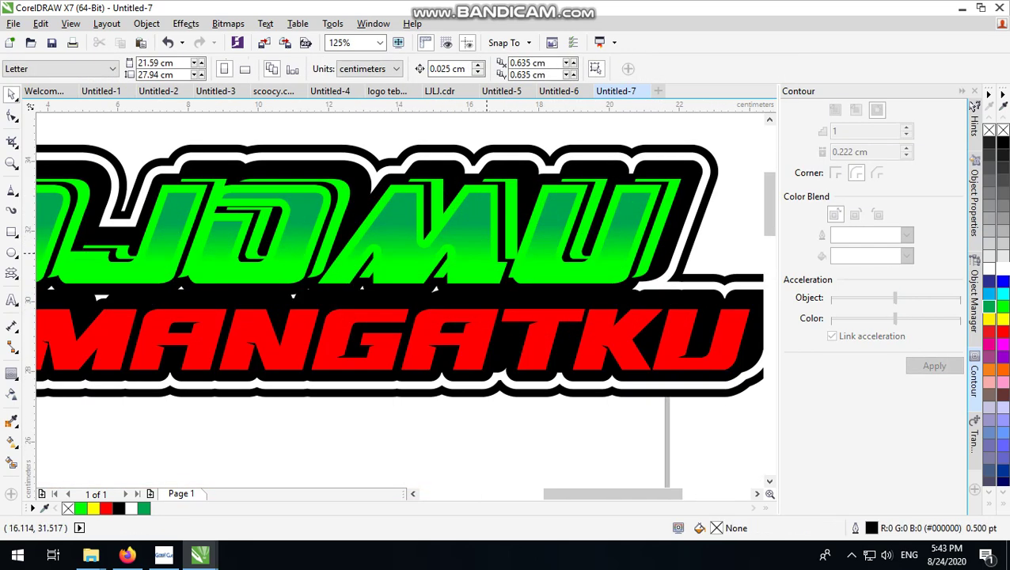
{"action": "scroll", "coordinate": [553, 231], "scroll_direction": "down", "scroll_amount": 1}
{"action": "scroll", "coordinate": [507, 233], "scroll_direction": "up", "scroll_amount": 1}
Fill the thin BOJOMU edge shape with white and deselect it
{"action": "left_click", "coordinate": [507, 233]}
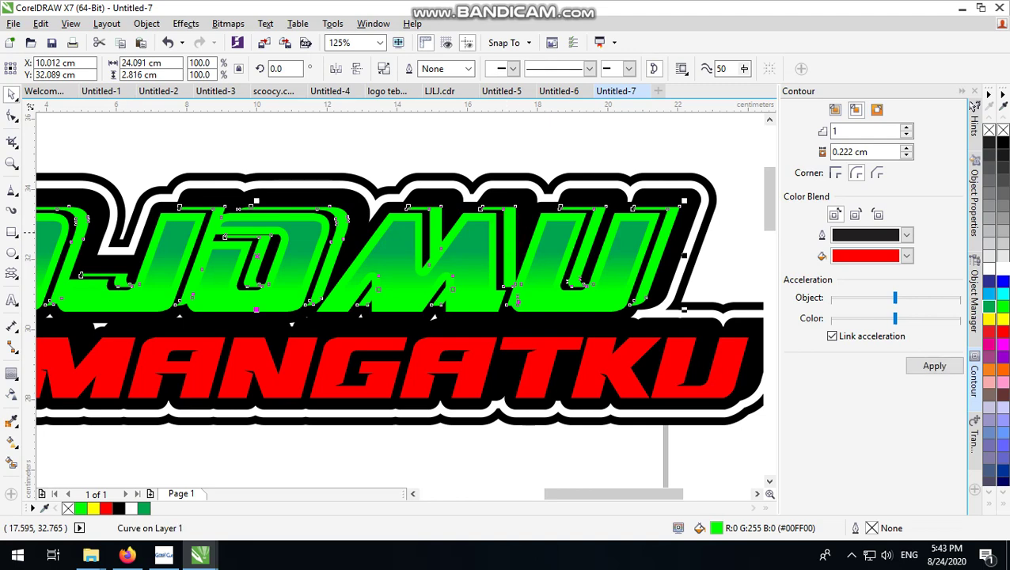
{"action": "left_click", "coordinate": [1003, 268]}
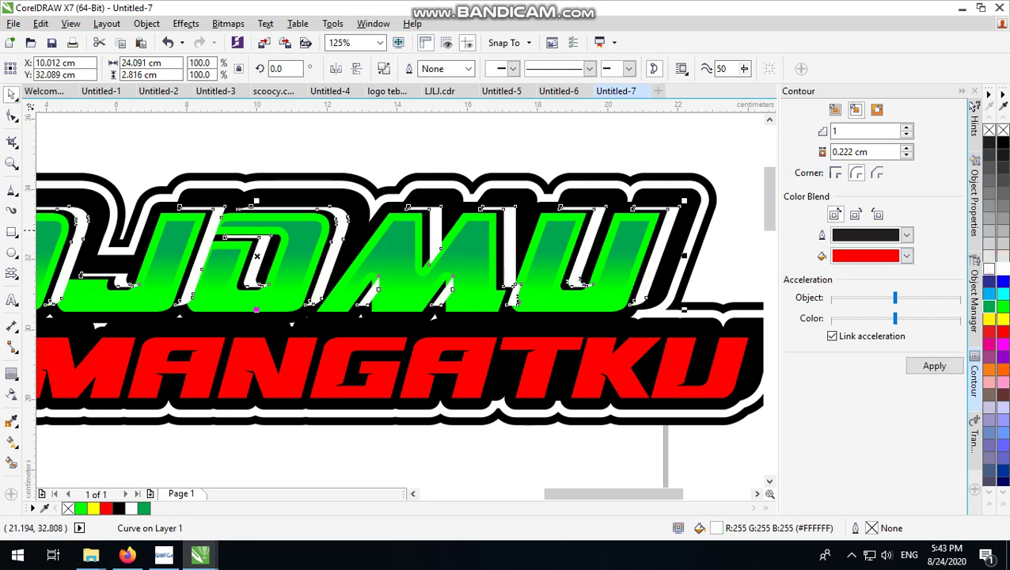
{"action": "scroll", "coordinate": [641, 226], "scroll_direction": "down", "scroll_amount": 1}
{"action": "left_click", "coordinate": [703, 178]}
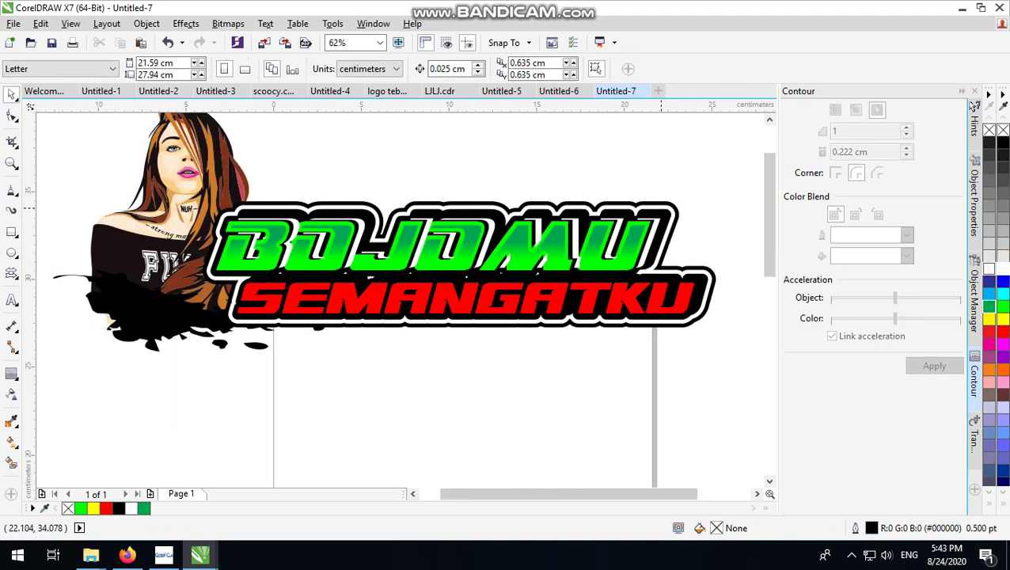
Undo the white fill, move, cut and duplication of the BOJOMU edge shape
{"action": "left_click", "coordinate": [661, 207]}
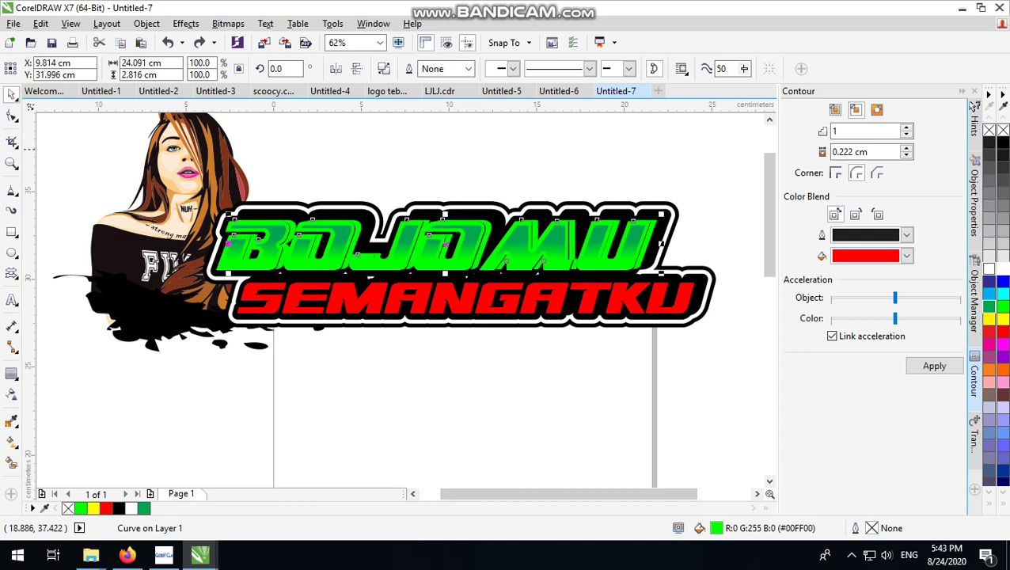
{"action": "key", "text": "ctrl+z"}
{"action": "key", "text": "ctrl+z"}
{"action": "key", "text": "ctrl+z"}
{"action": "key", "text": "ctrl+z"}
{"action": "key", "text": "ctrl+z"}
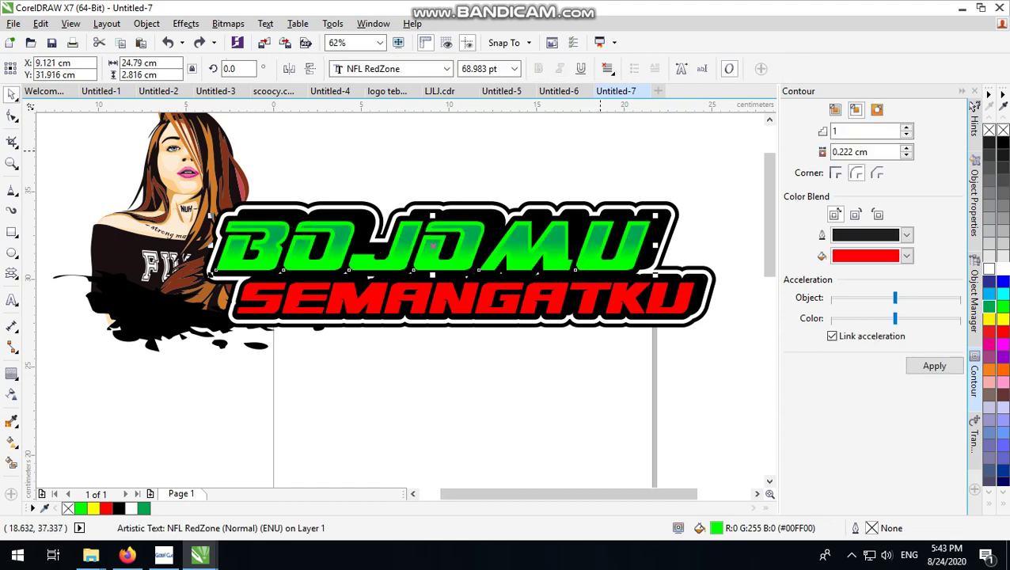
Duplicate the green BOJOMU text slightly up and right, to about X 9.301 cm, Y 31.996 cm, and fill the copy red
{"action": "left_click", "coordinate": [616, 138]}
{"action": "left_click", "coordinate": [730, 222]}
{"action": "scroll", "coordinate": [656, 219], "scroll_direction": "up", "scroll_amount": 4}
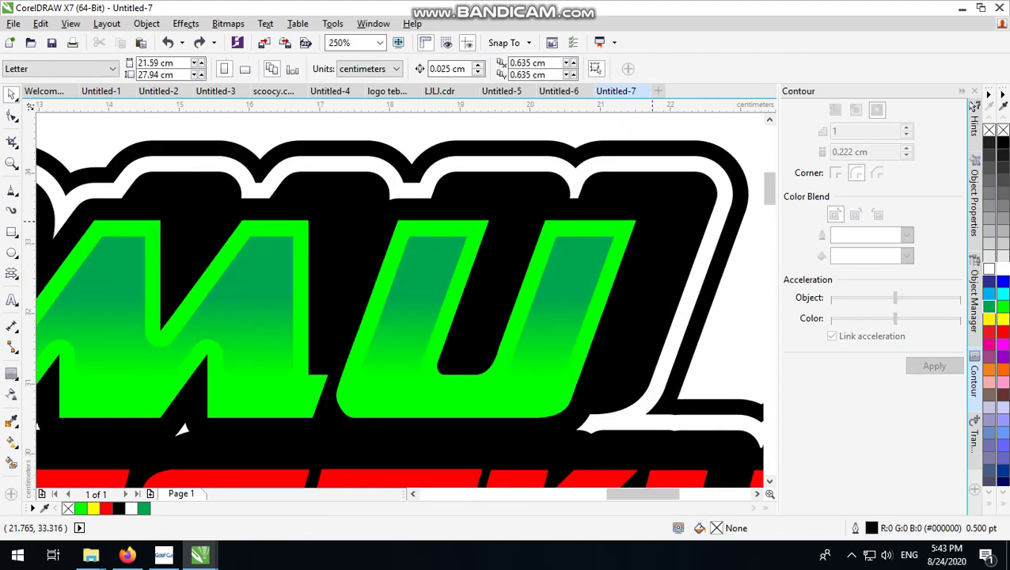
{"action": "scroll", "coordinate": [652, 221], "scroll_direction": "up", "scroll_amount": 1}
{"action": "left_click_drag", "start_coordinate": [604, 231], "coordinate": [629, 221]}
{"action": "right_click", "coordinate": [629, 221]}
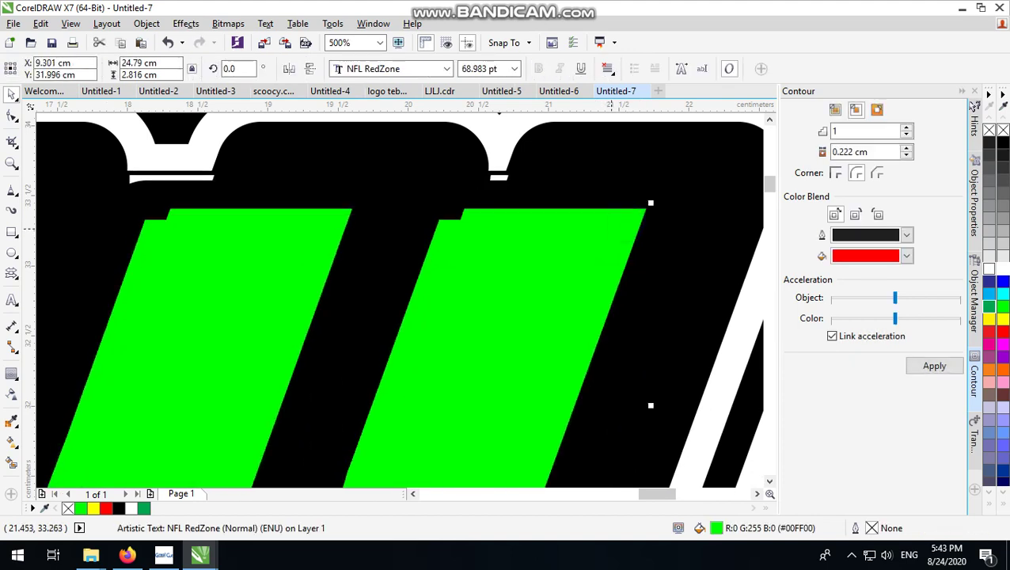
{"action": "scroll", "coordinate": [615, 218], "scroll_direction": "up", "scroll_amount": 2}
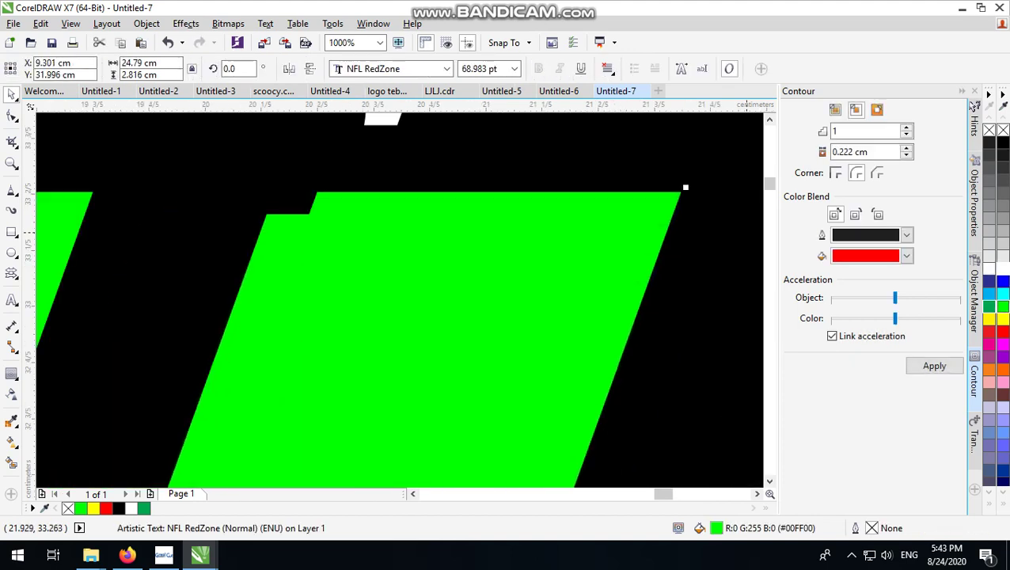
{"action": "left_click", "coordinate": [989, 330]}
{"action": "scroll", "coordinate": [496, 178], "scroll_direction": "down", "scroll_amount": 2}
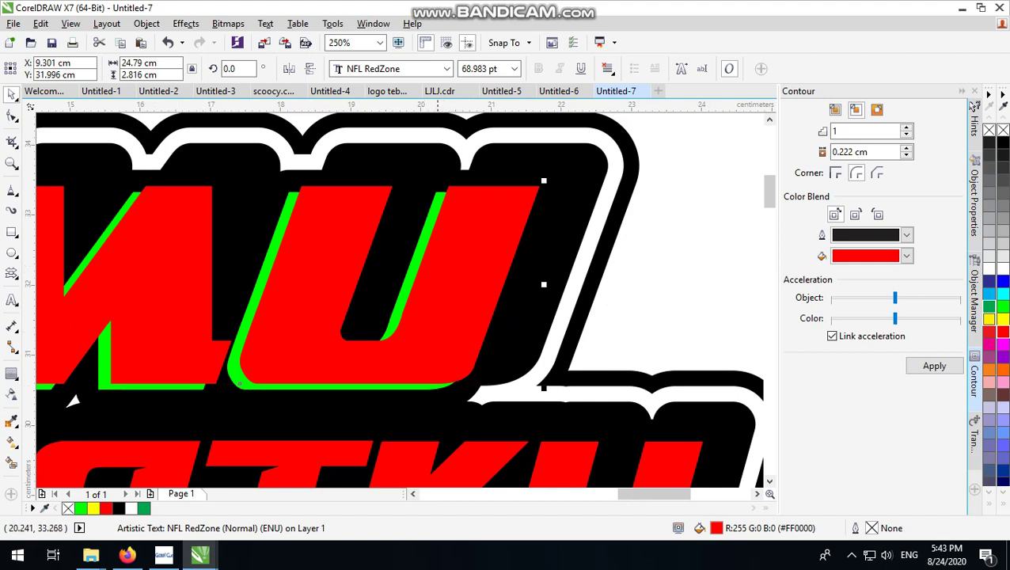
Cut the original green BOJOMU text out of the red copy, leaving a thin red edge along the letters
{"action": "key", "text": "ctrl+q"}
{"action": "left_click", "coordinate": [439, 194]}
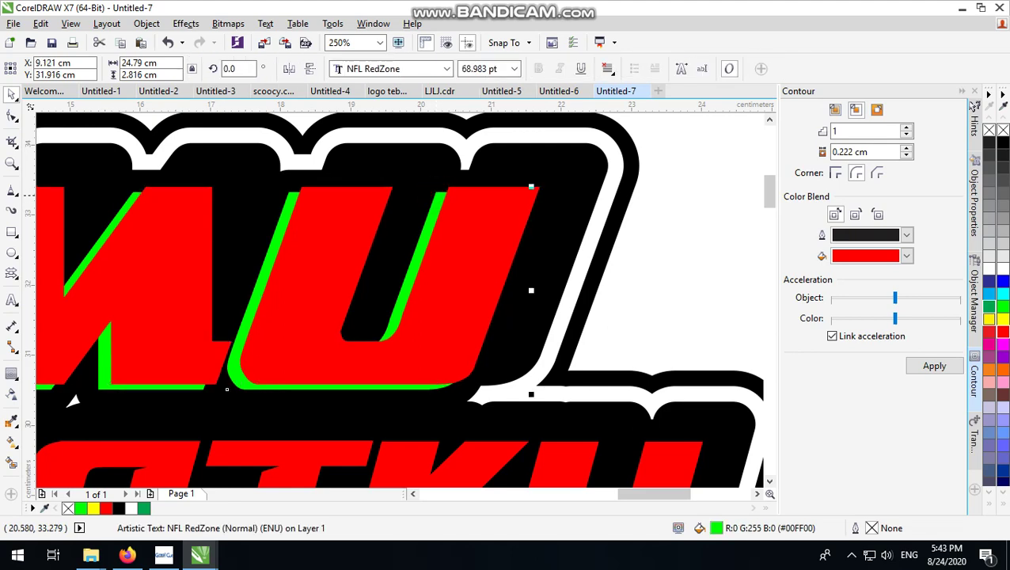
{"action": "left_click", "coordinate": [479, 195], "text": "shift"}
{"action": "left_click", "coordinate": [430, 69]}
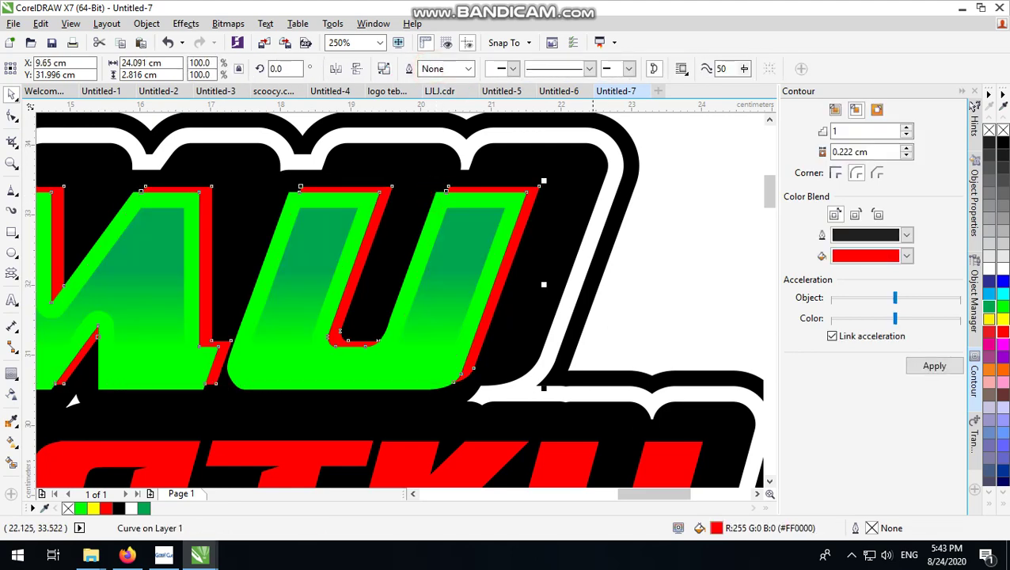
{"action": "left_click", "coordinate": [651, 207]}
{"action": "scroll", "coordinate": [543, 214], "scroll_direction": "down", "scroll_amount": 4}
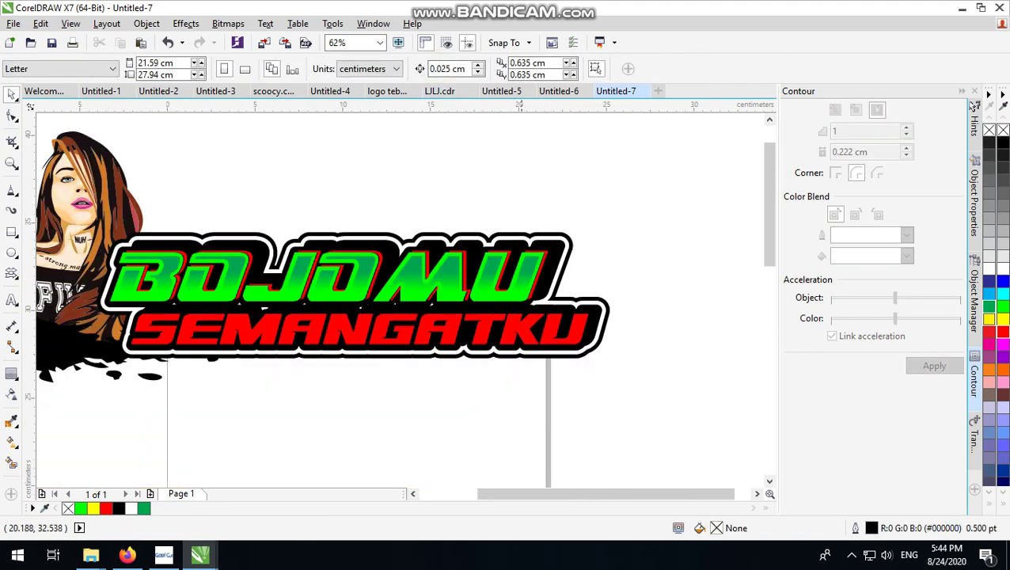
Shift the thin red BOJOMU edge slightly up and right, to about X 9.755 cm, Y 32.048 cm, and deselect it
{"action": "scroll", "coordinate": [549, 257], "scroll_direction": "up", "scroll_amount": 4}
{"action": "left_click", "coordinate": [532, 218]}
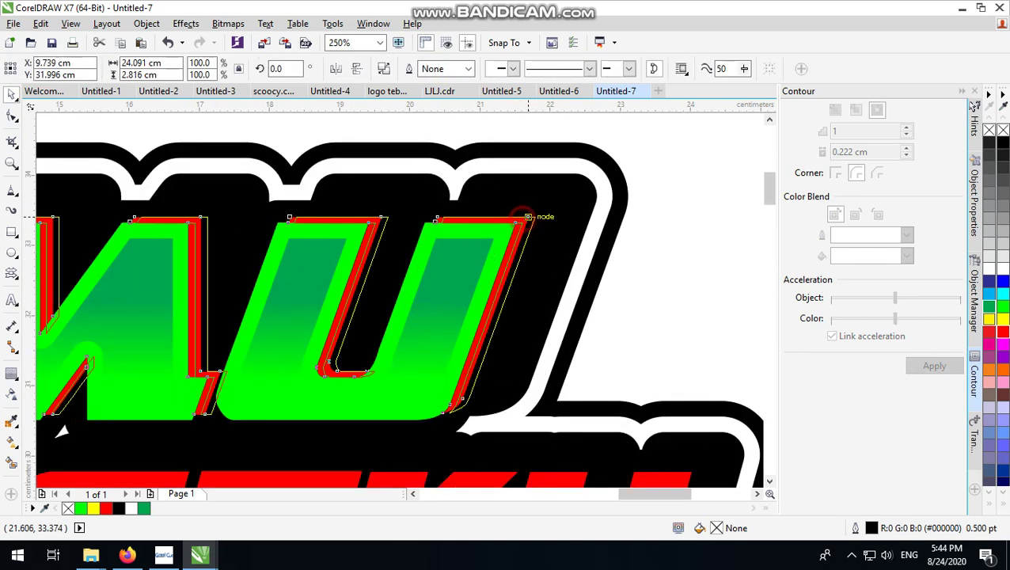
{"action": "scroll", "coordinate": [538, 213], "scroll_direction": "up", "scroll_amount": 2}
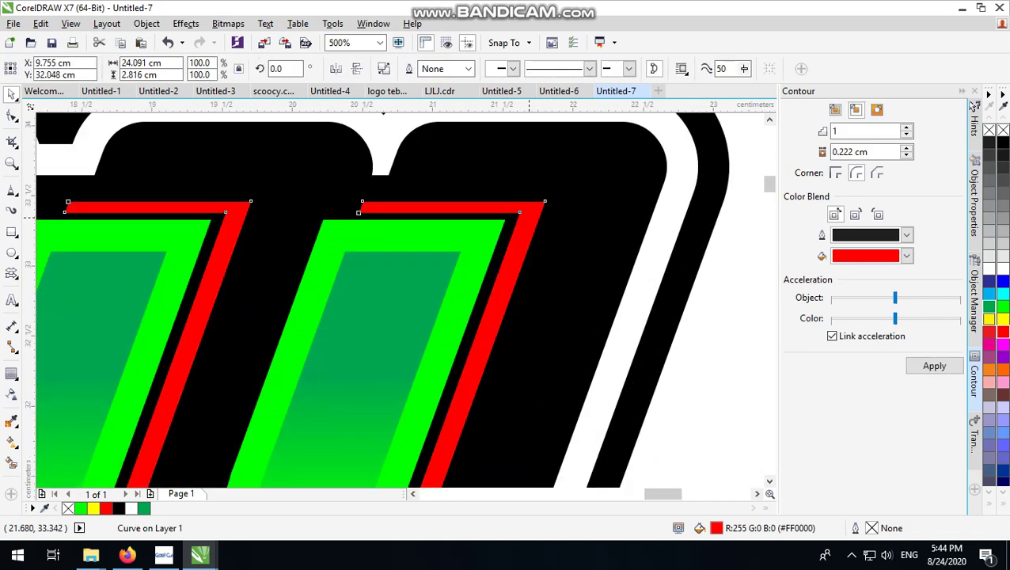
{"action": "scroll", "coordinate": [529, 220], "scroll_direction": "down", "scroll_amount": 4}
{"action": "scroll", "coordinate": [569, 230], "scroll_direction": "down", "scroll_amount": 2}
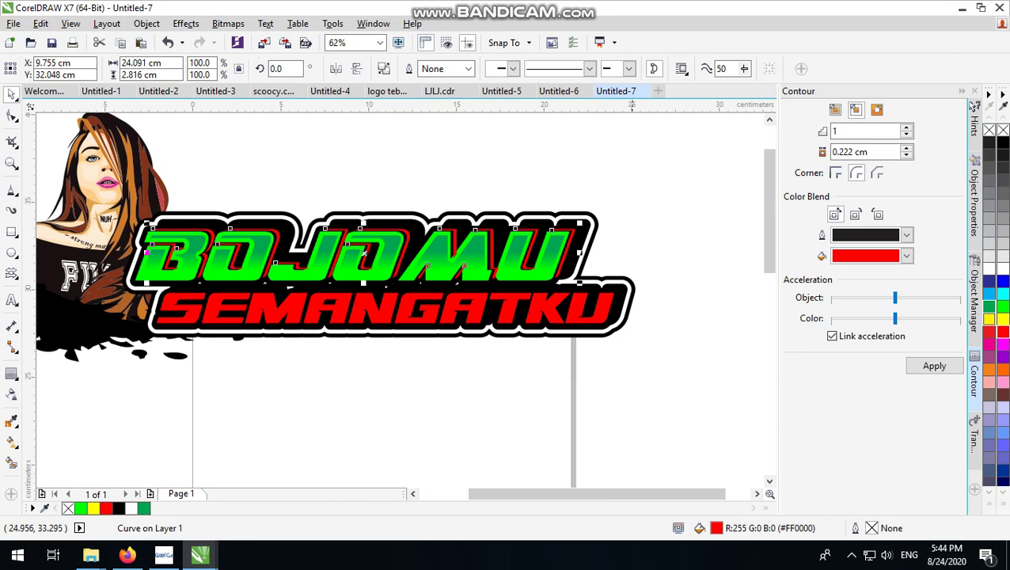
{"action": "scroll", "coordinate": [365, 253], "scroll_direction": "up", "scroll_amount": 2}
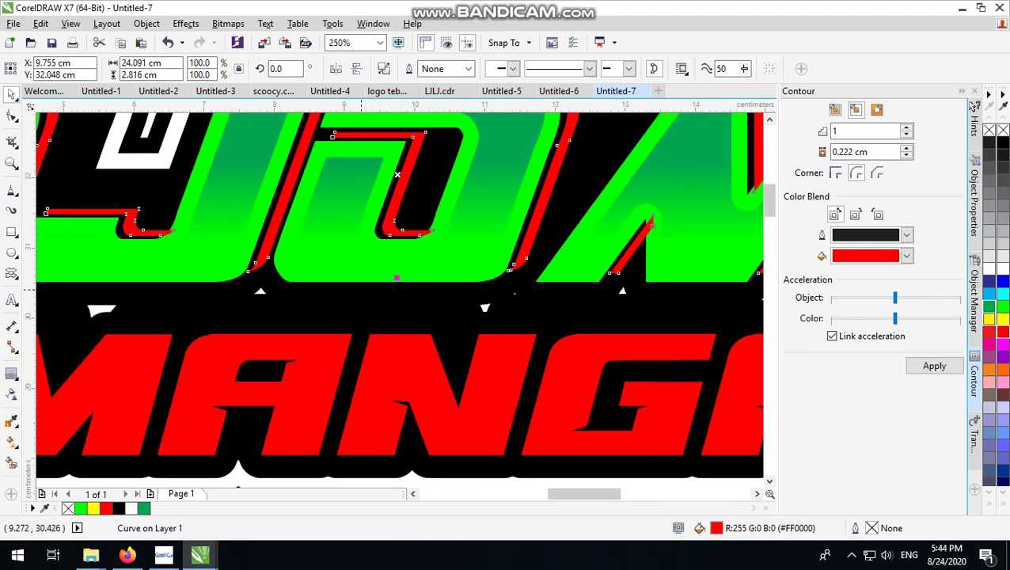
{"action": "scroll", "coordinate": [396, 174], "scroll_direction": "down", "scroll_amount": 2}
{"action": "scroll", "coordinate": [397, 238], "scroll_direction": "down", "scroll_amount": 2}
{"action": "left_click", "coordinate": [688, 207]}
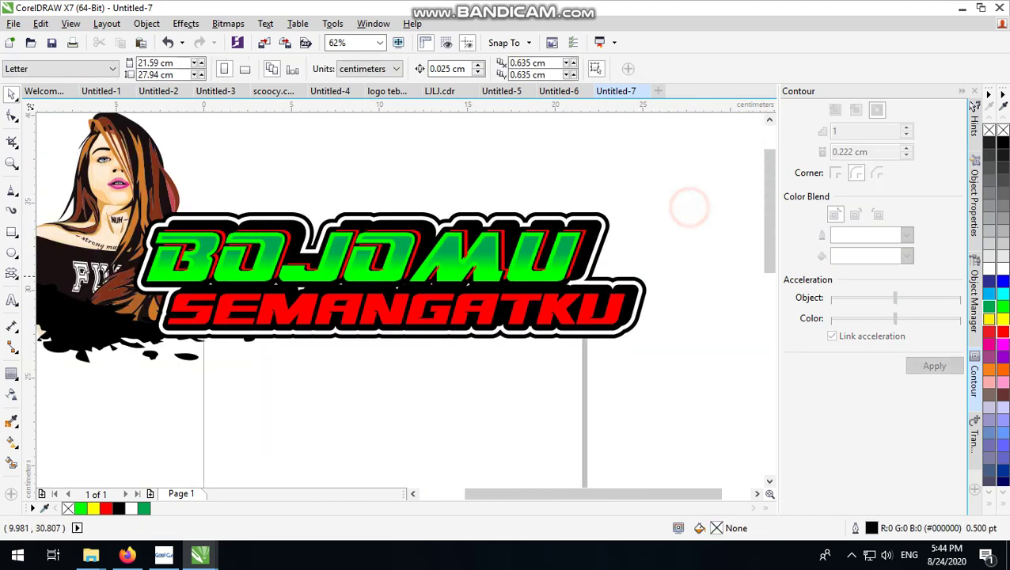
Try sending the red BOJOMU edge back two levels in the stacking order, undo it and deselect
{"action": "scroll", "coordinate": [339, 260], "scroll_direction": "up", "scroll_amount": 2}
{"action": "scroll", "coordinate": [392, 297], "scroll_direction": "down", "scroll_amount": 1}
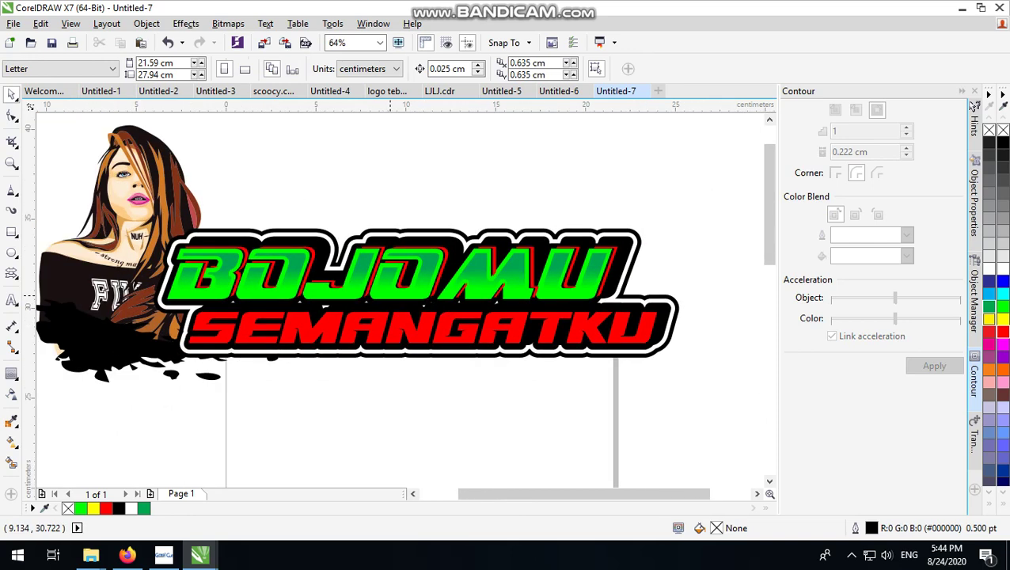
{"action": "scroll", "coordinate": [389, 295], "scroll_direction": "up", "scroll_amount": 2}
{"action": "left_click", "coordinate": [351, 181]}
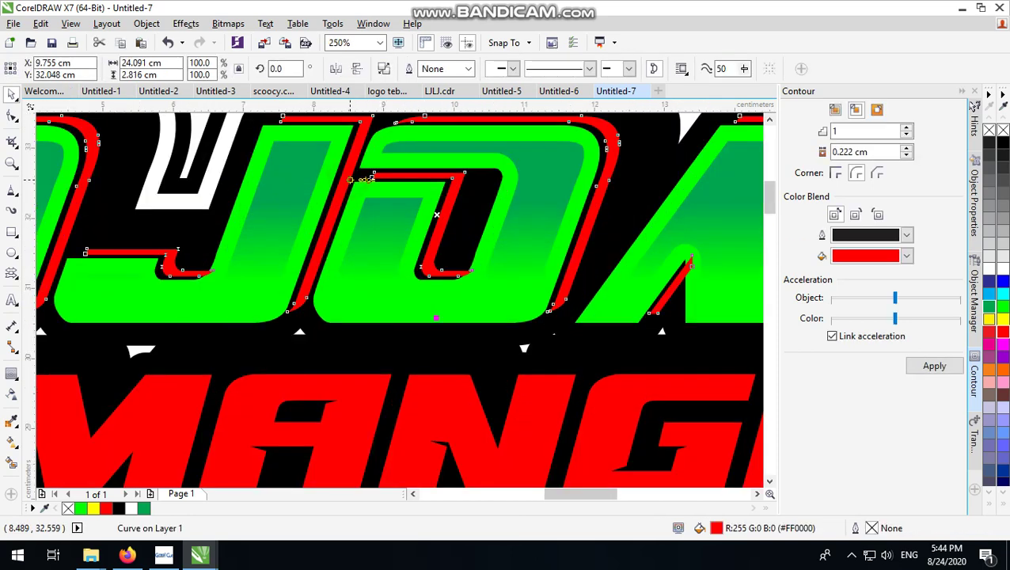
{"action": "key", "text": "ctrl+Page_Down"}
{"action": "key", "text": "ctrl+Page_Down"}
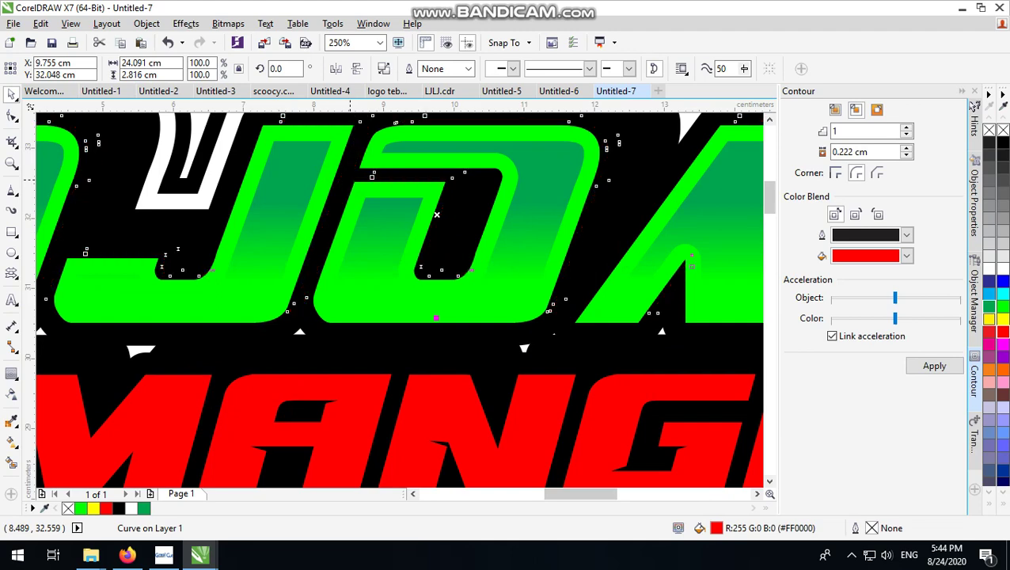
{"action": "key", "text": "ctrl+z"}
{"action": "scroll", "coordinate": [368, 190], "scroll_direction": "down", "scroll_amount": 3}
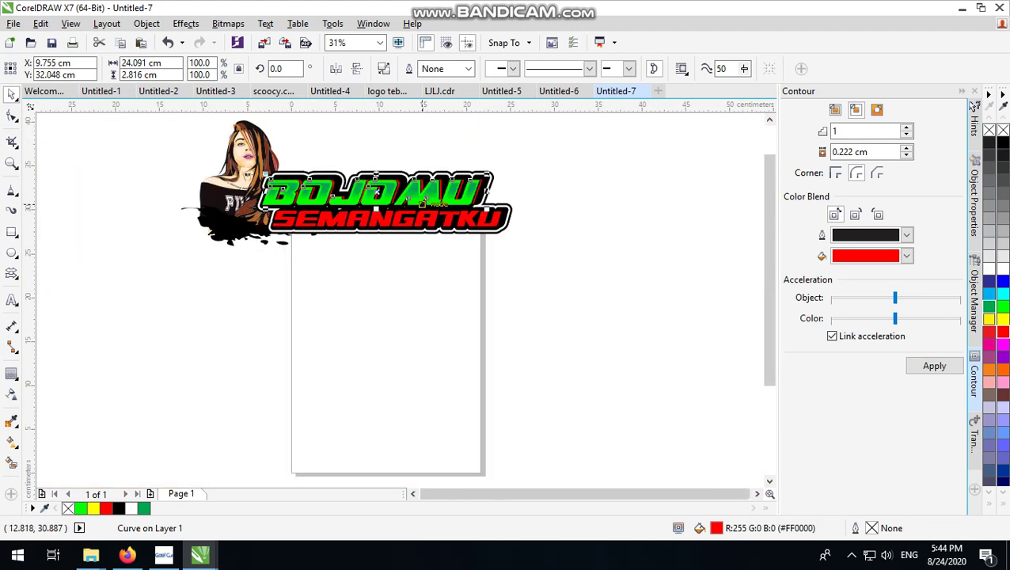
{"action": "left_click", "coordinate": [565, 188]}
Fill the thin edge along the BOJOMU letters with yellow and deselect it
{"action": "scroll", "coordinate": [403, 189], "scroll_direction": "up", "scroll_amount": 2}
{"action": "scroll", "coordinate": [515, 271], "scroll_direction": "down", "scroll_amount": 2}
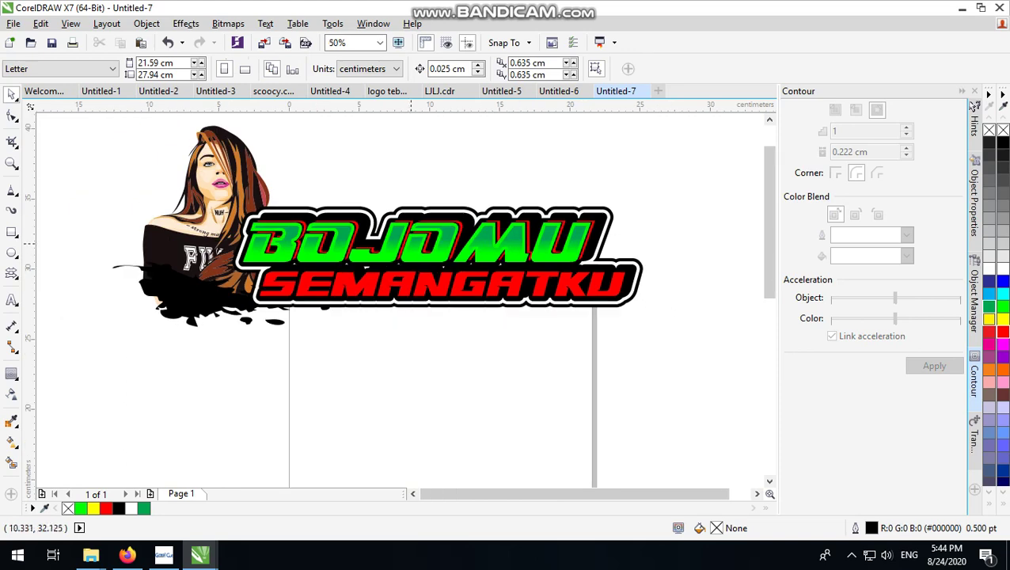
{"action": "scroll", "coordinate": [346, 232], "scroll_direction": "up", "scroll_amount": 1}
{"action": "scroll", "coordinate": [353, 228], "scroll_direction": "up", "scroll_amount": 1}
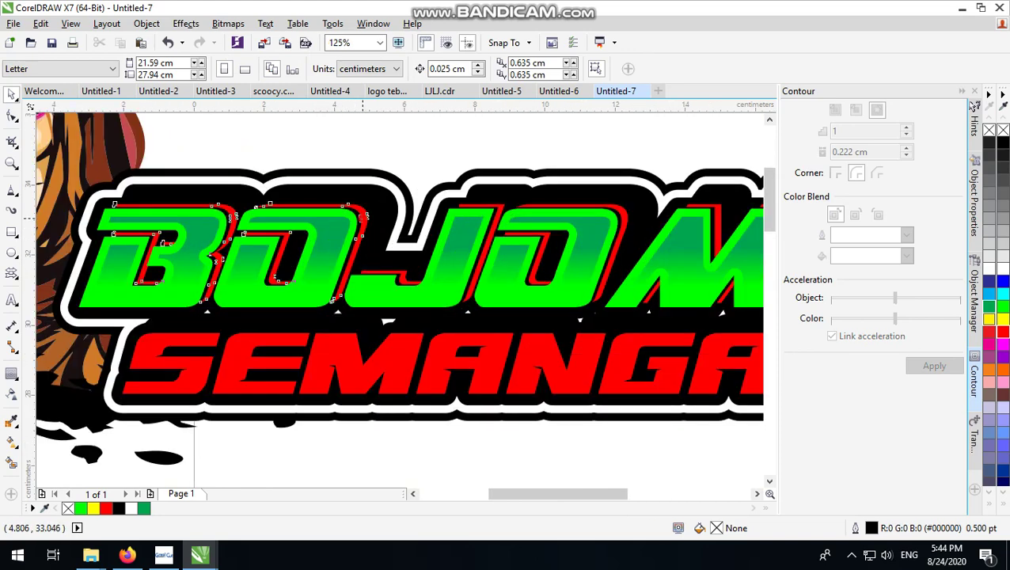
{"action": "left_click", "coordinate": [365, 218]}
{"action": "scroll", "coordinate": [538, 333], "scroll_direction": "down", "scroll_amount": 1}
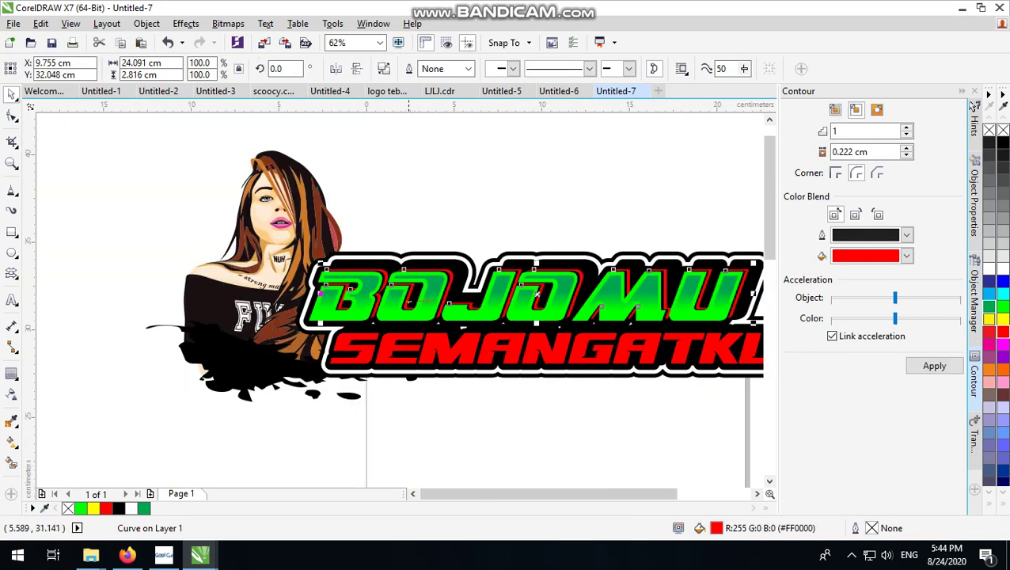
{"action": "scroll", "coordinate": [409, 301], "scroll_direction": "down", "scroll_amount": 1}
{"action": "scroll", "coordinate": [391, 261], "scroll_direction": "up", "scroll_amount": 1}
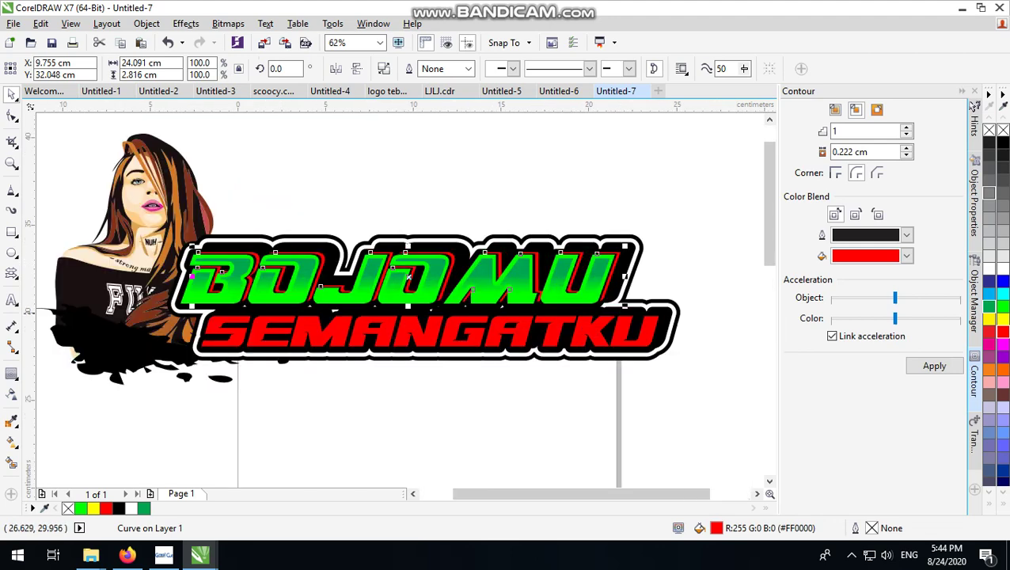
{"action": "left_click", "coordinate": [756, 321]}
{"action": "left_click", "coordinate": [617, 253]}
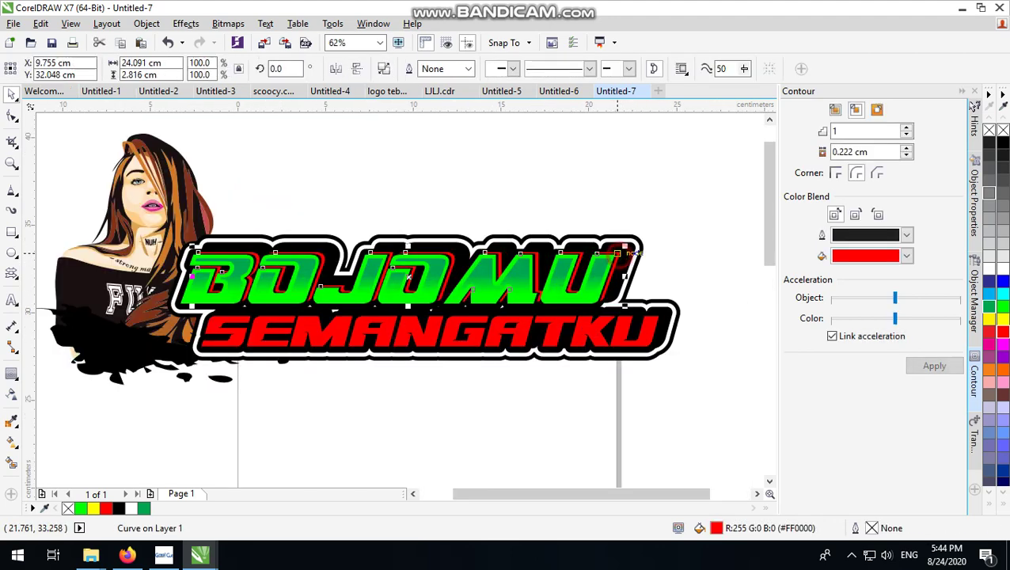
{"action": "left_click", "coordinate": [989, 319]}
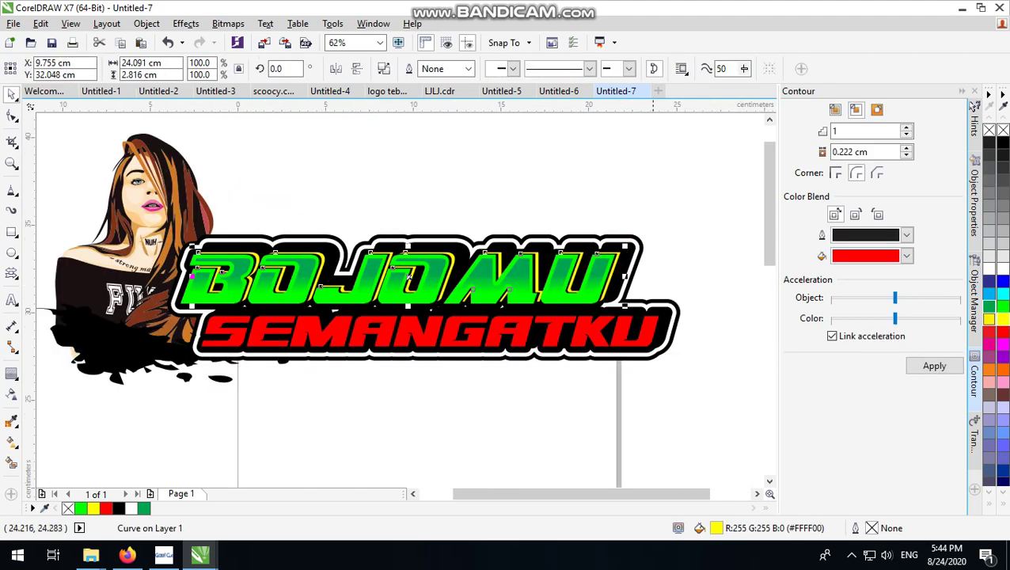
{"action": "left_click", "coordinate": [702, 375]}
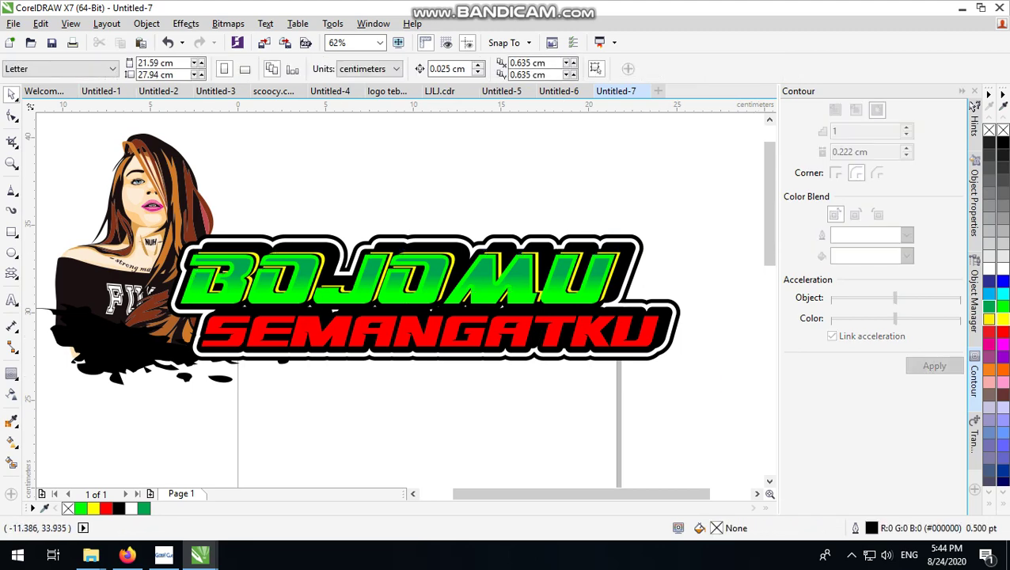
{"action": "left_click", "coordinate": [11, 231]}
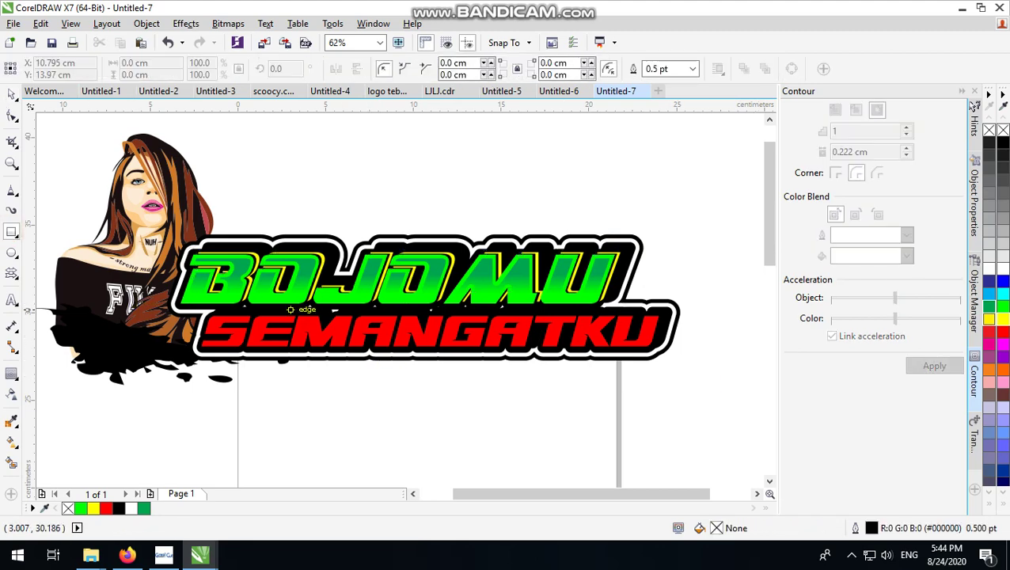
{"action": "left_click", "coordinate": [11, 94]}
{"action": "left_click", "coordinate": [345, 417]}
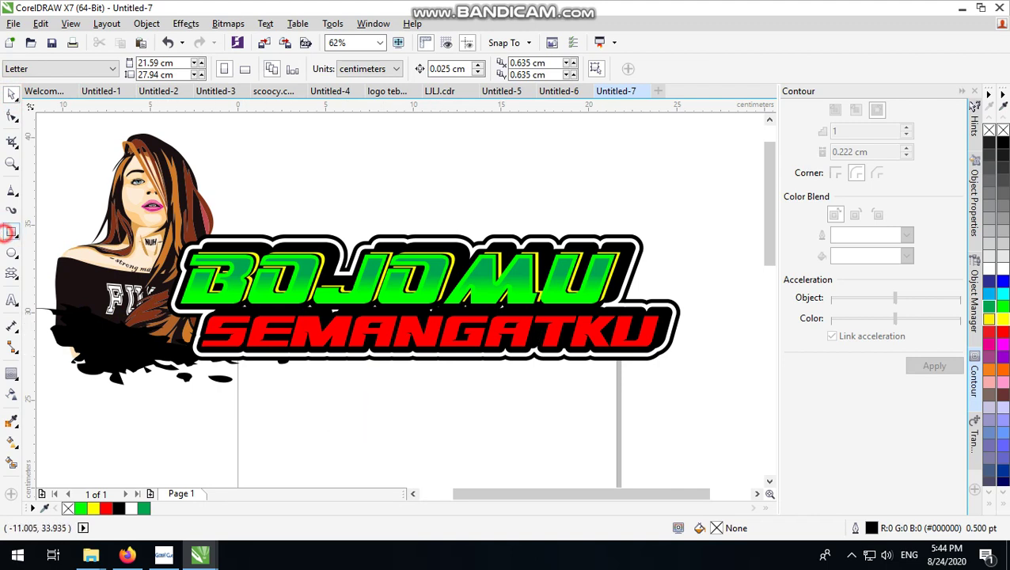
Draw a rectangle about 32 × 3.6 cm over the lower half of SEMANGATKU and remove its outline
{"action": "left_click", "coordinate": [12, 232]}
{"action": "left_click_drag", "start_coordinate": [709, 322], "coordinate": [141, 391]}
{"action": "left_click", "coordinate": [11, 93]}
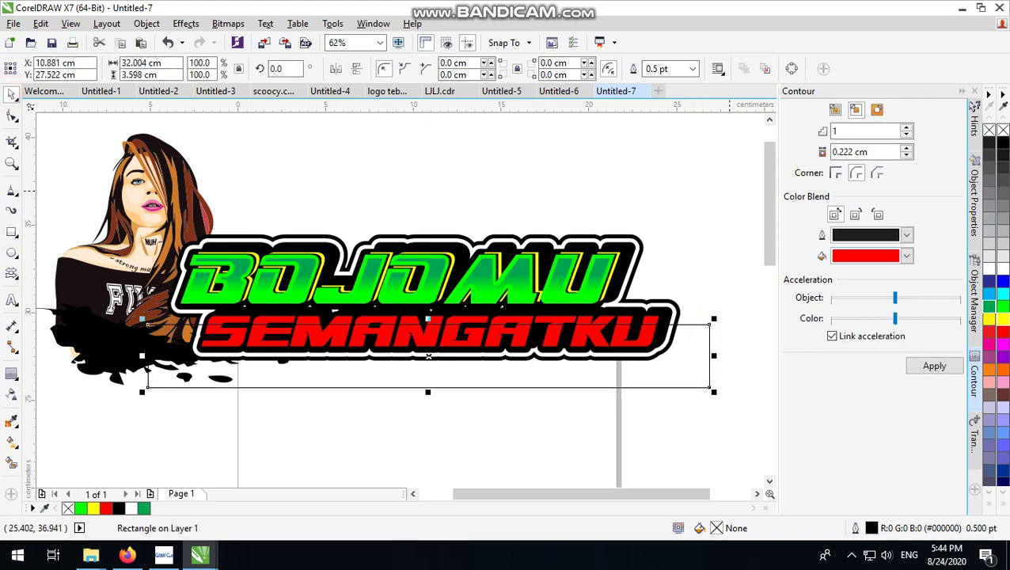
{"action": "right_click", "coordinate": [1002, 130]}
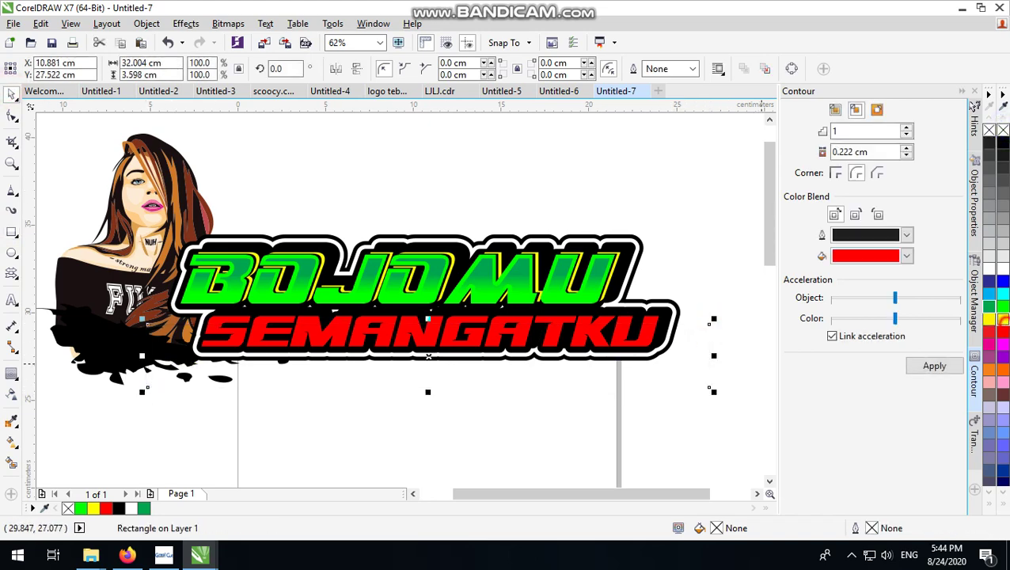
Fill the rectangle with orange (#FF6600) and move it down slightly, to about Y 27.361 cm
{"action": "left_click", "coordinate": [988, 319]}
{"action": "scroll", "coordinate": [682, 345], "scroll_direction": "up", "scroll_amount": 2}
{"action": "right_click", "coordinate": [677, 350]}
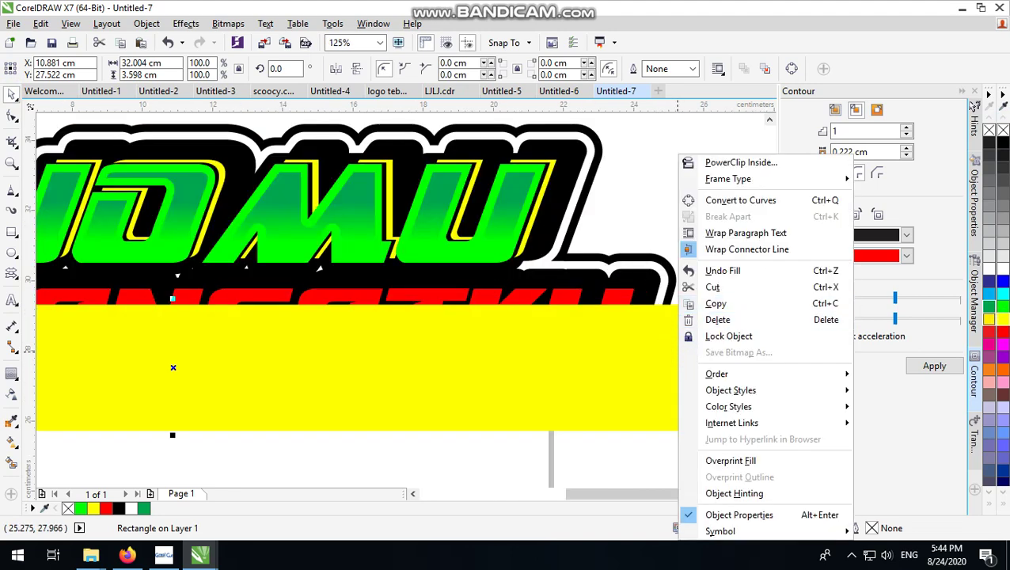
{"action": "left_click", "coordinate": [630, 210]}
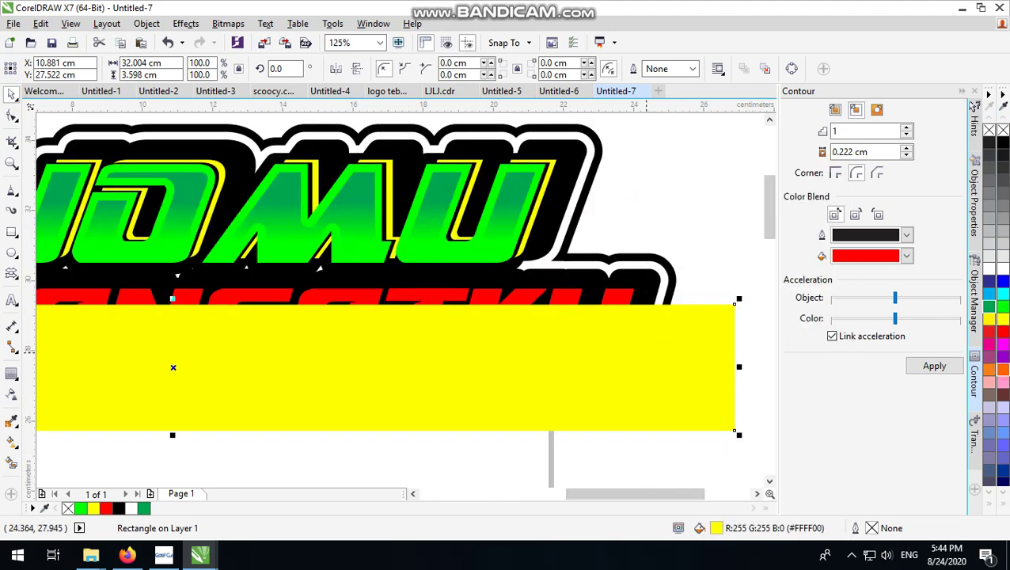
{"action": "left_click", "coordinate": [1003, 369]}
{"action": "left_click_drag", "start_coordinate": [567, 365], "coordinate": [567, 360]}
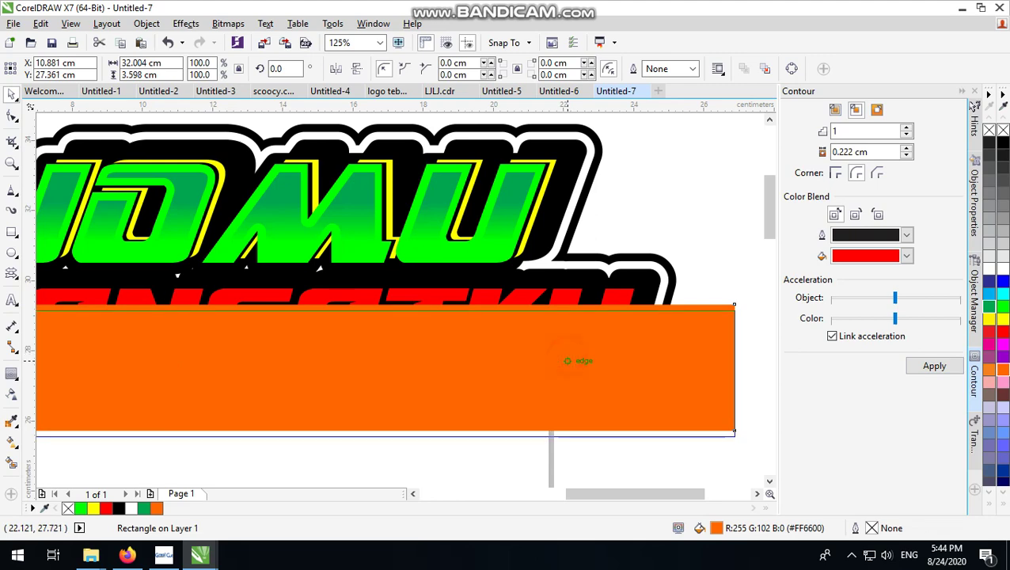
PowerClip the orange rectangle inside the red SEMANGATKU text
{"action": "right_click", "coordinate": [566, 360]}
{"action": "left_click", "coordinate": [622, 160]}
{"action": "left_click", "coordinate": [562, 312]}
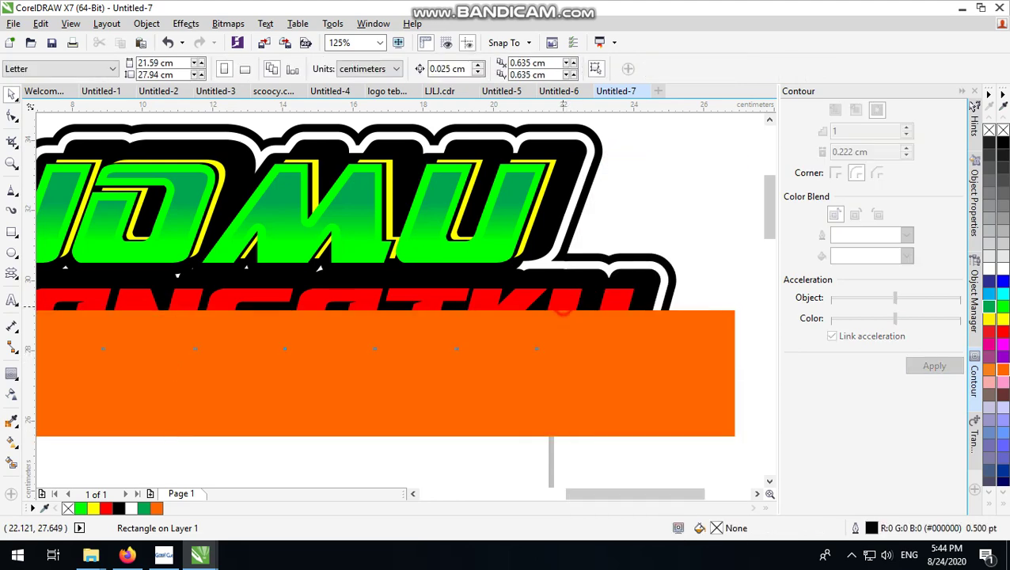
{"action": "scroll", "coordinate": [576, 364], "scroll_direction": "down", "scroll_amount": 1}
{"action": "scroll", "coordinate": [649, 322], "scroll_direction": "down", "scroll_amount": 1}
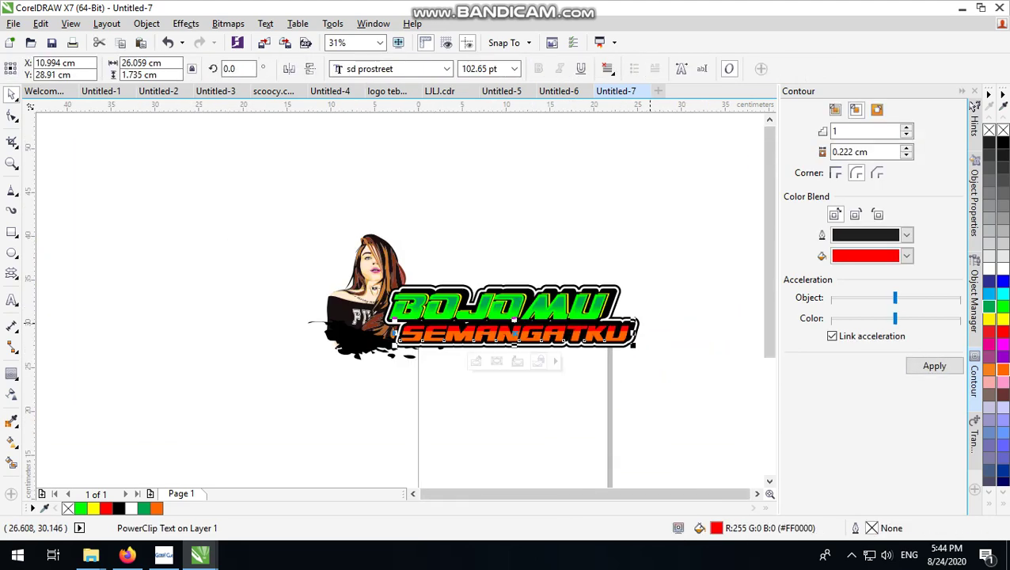
{"action": "scroll", "coordinate": [649, 323], "scroll_direction": "up", "scroll_amount": 3}
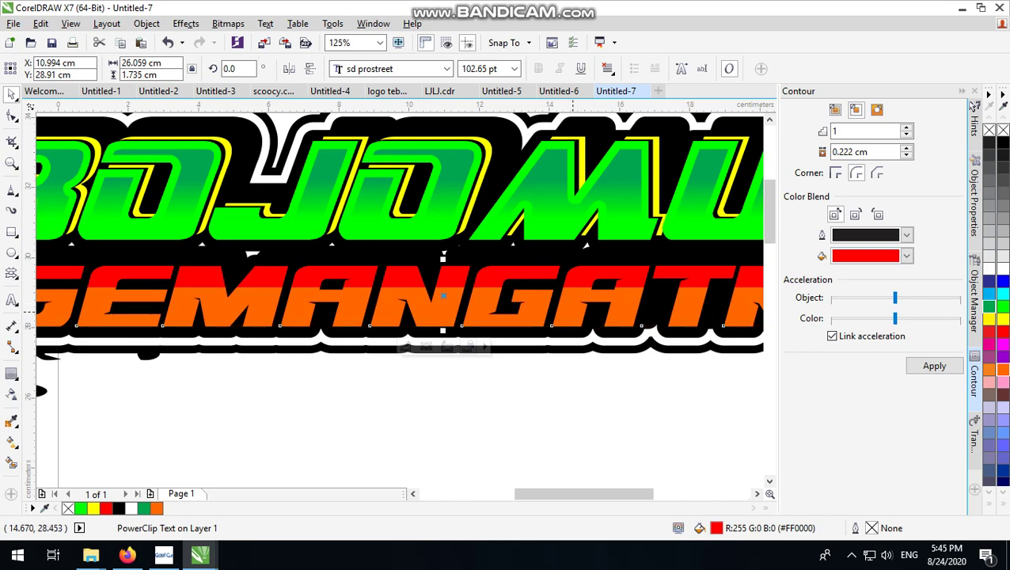
{"action": "scroll", "coordinate": [554, 356], "scroll_direction": "down", "scroll_amount": 1}
{"action": "scroll", "coordinate": [553, 356], "scroll_direction": "up", "scroll_amount": 1}
{"action": "left_click", "coordinate": [575, 376]}
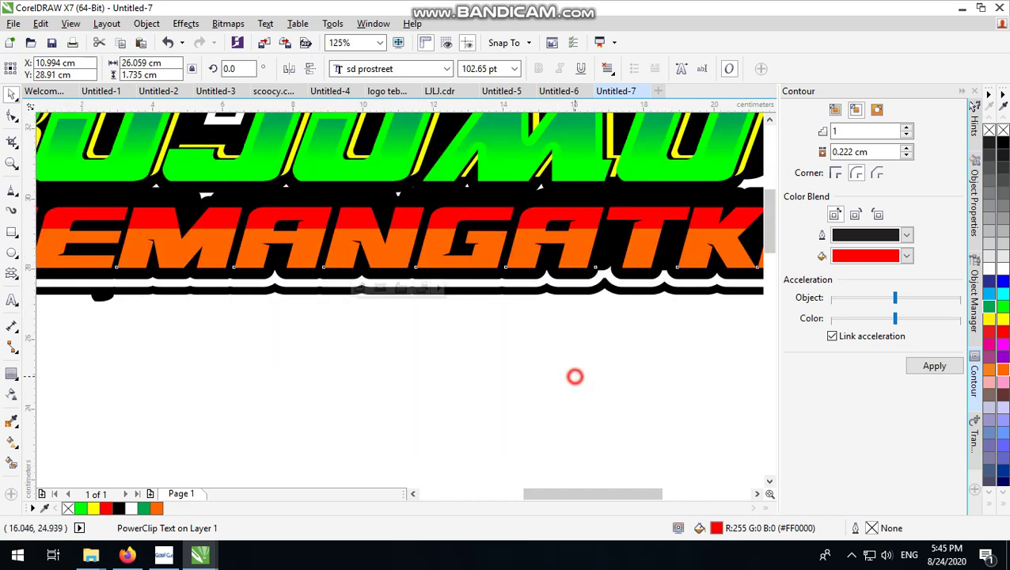
{"action": "scroll", "coordinate": [575, 376], "scroll_direction": "down", "scroll_amount": 1}
{"action": "scroll", "coordinate": [372, 304], "scroll_direction": "up", "scroll_amount": 2}
Duplicate the red and orange SEMANGATKU text and offset the copy slightly down and left of the original
{"action": "left_click", "coordinate": [372, 304]}
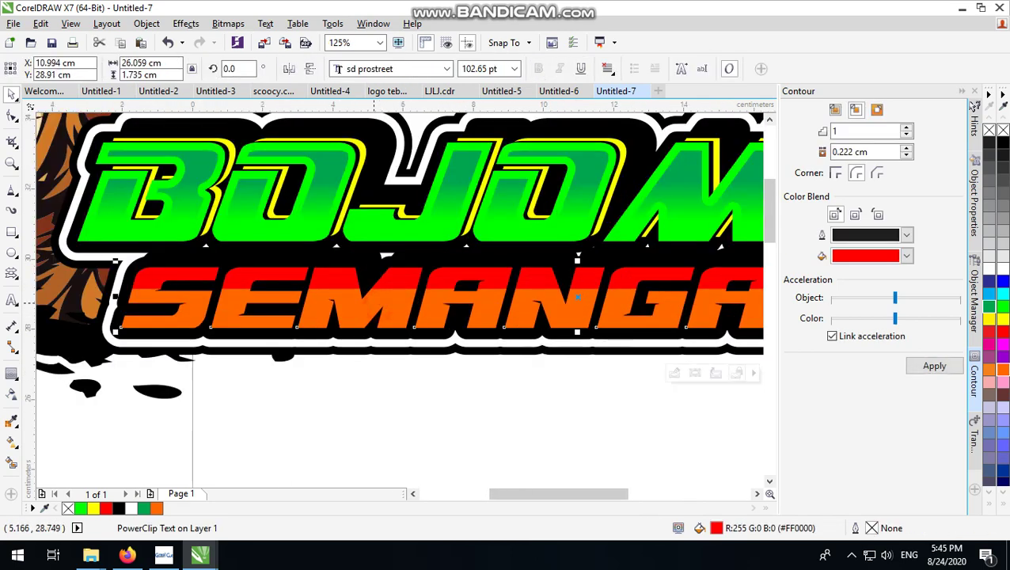
{"action": "scroll", "coordinate": [371, 304], "scroll_direction": "up", "scroll_amount": 2}
{"action": "left_click_drag", "start_coordinate": [371, 304], "coordinate": [376, 300]}
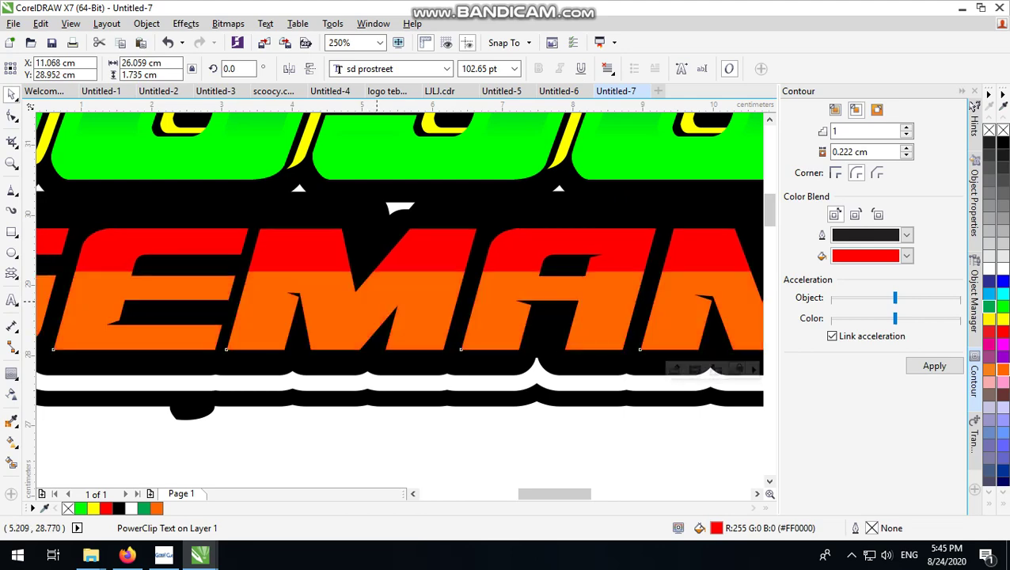
{"action": "key", "text": "ctrl+z"}
{"action": "key", "text": "ctrl+shift+z"}
{"action": "key", "text": "ctrl+shift+z"}
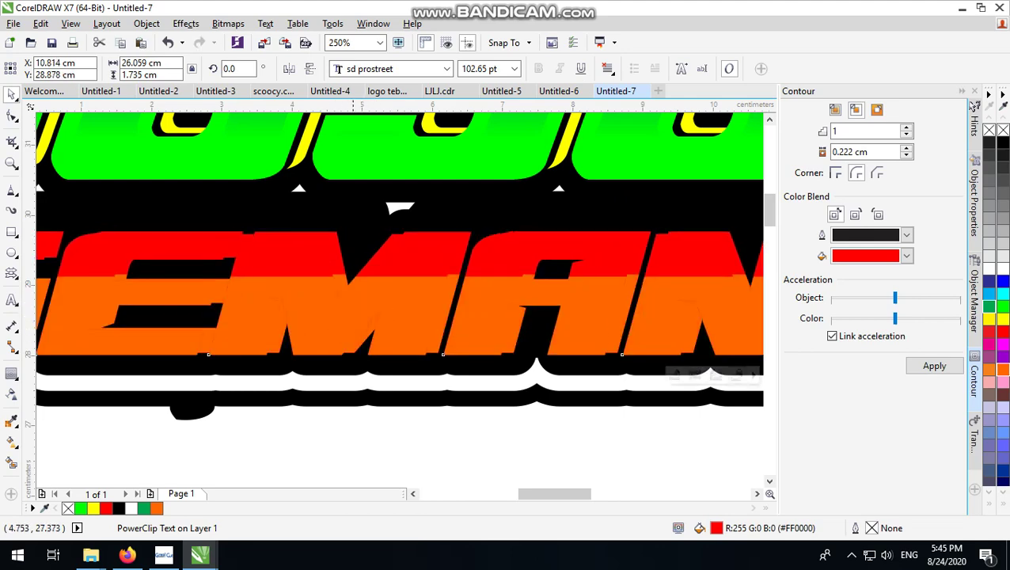
{"action": "scroll", "coordinate": [275, 261], "scroll_direction": "up", "scroll_amount": 1}
{"action": "left_click", "coordinate": [260, 183]}
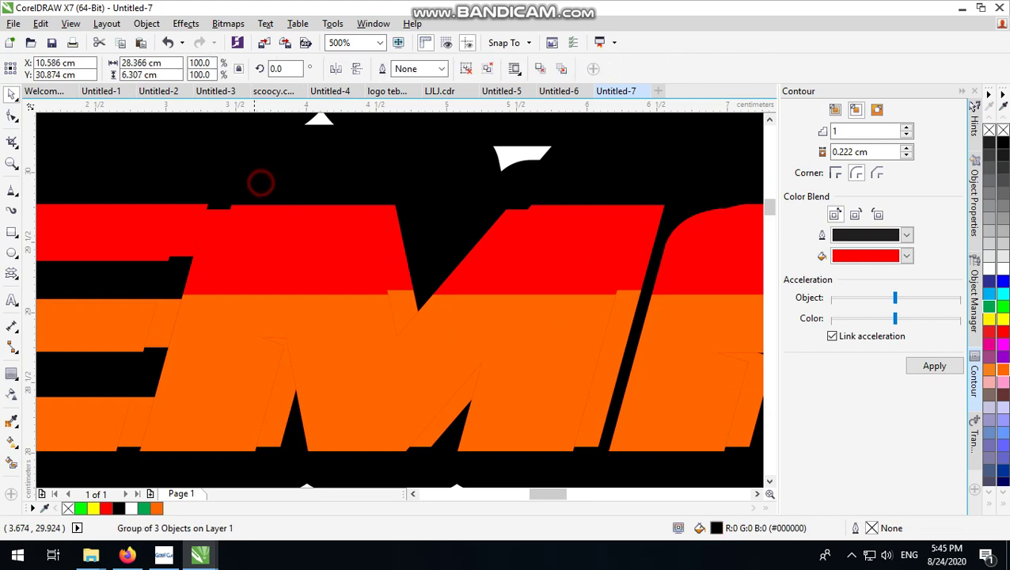
{"action": "left_click_drag", "start_coordinate": [232, 288], "coordinate": [240, 255]}
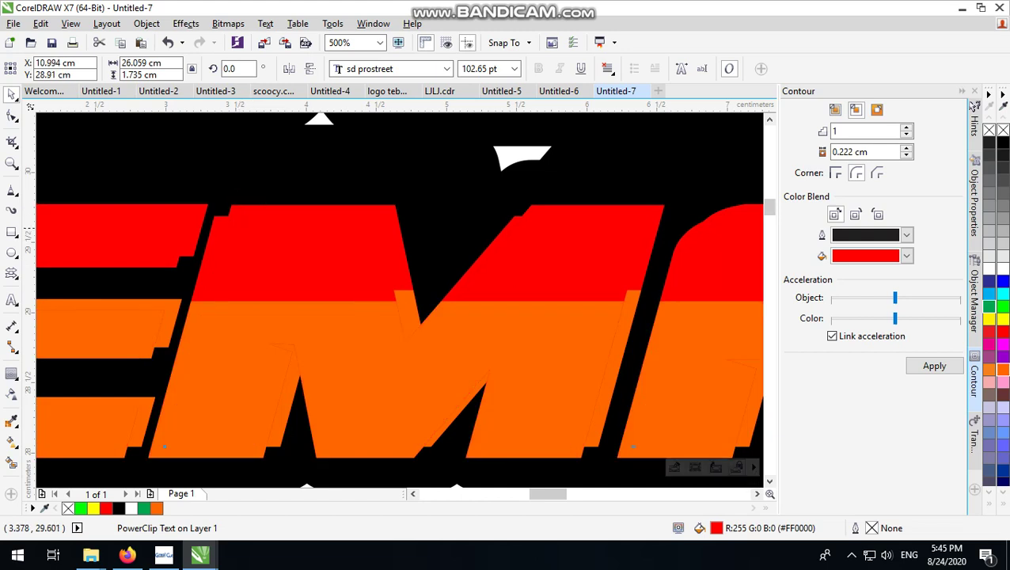
Cut the original SEMANGATKU text out of the offset copy to make a thin edge, and deselect it
{"action": "left_click", "coordinate": [217, 225], "text": "shift"}
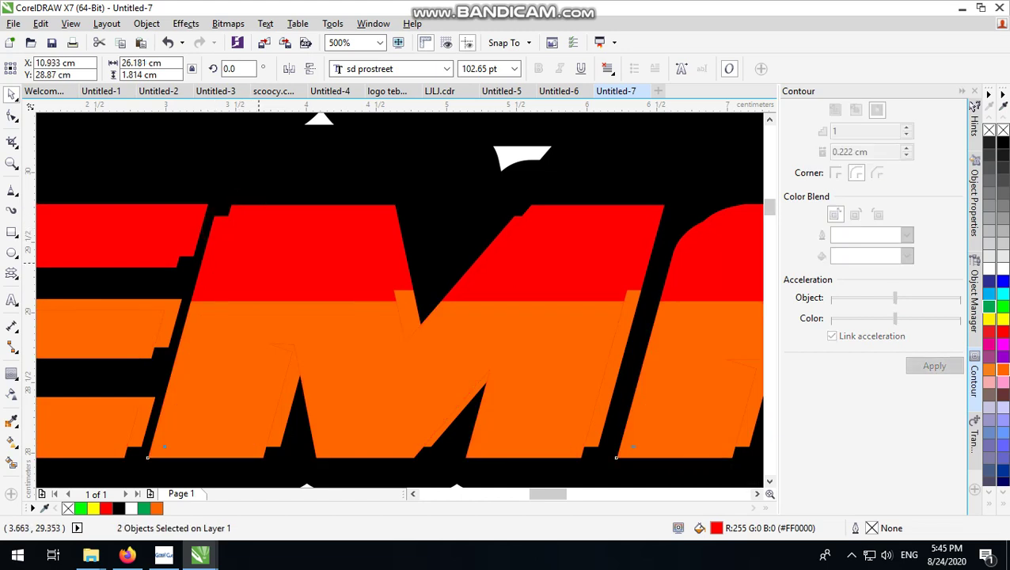
{"action": "left_click", "coordinate": [429, 68]}
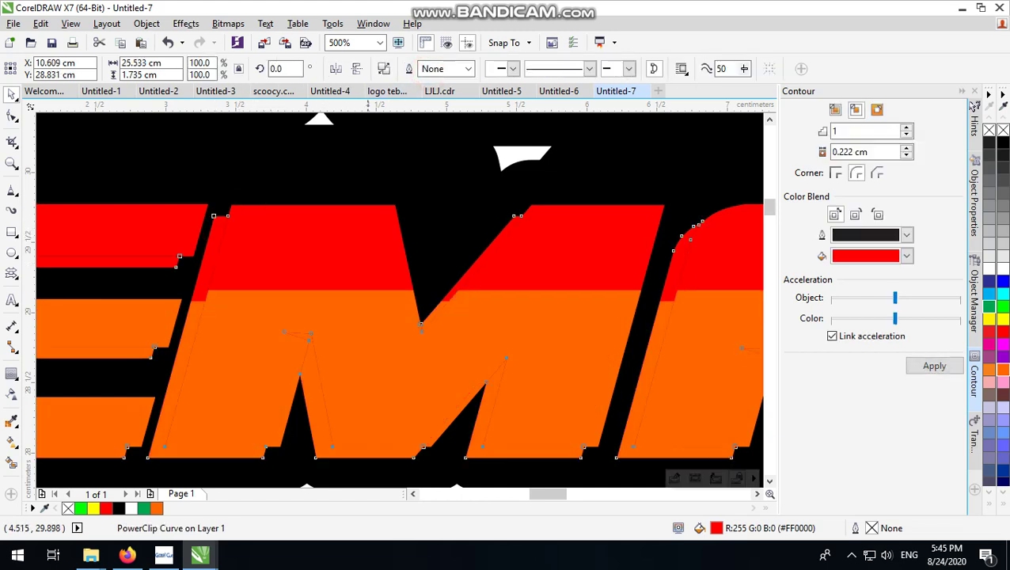
{"action": "scroll", "coordinate": [345, 293], "scroll_direction": "down", "scroll_amount": 1}
{"action": "left_click", "coordinate": [339, 472]}
{"action": "scroll", "coordinate": [338, 472], "scroll_direction": "down", "scroll_amount": 1}
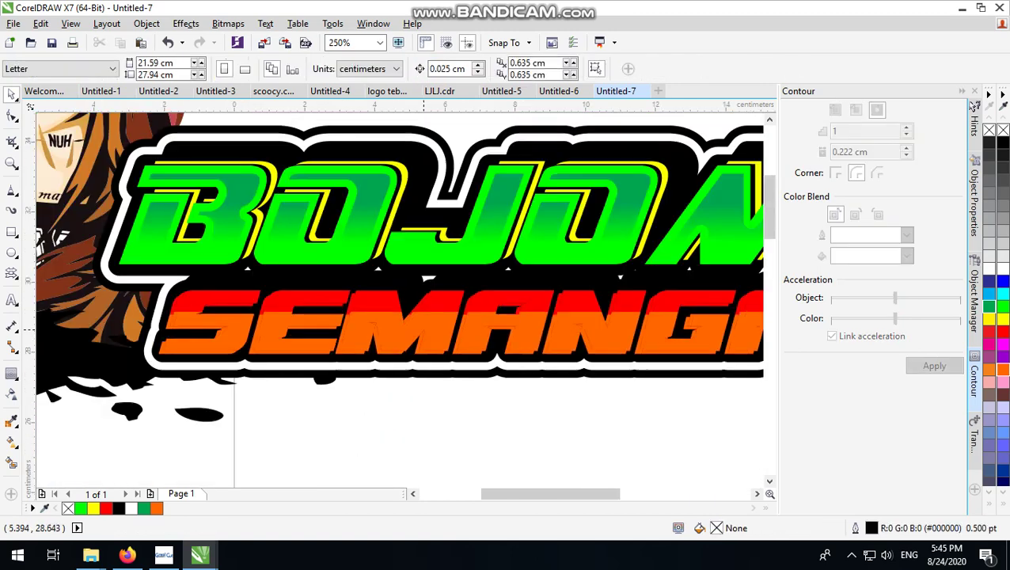
PowerClip the thin SEMANGATKU edge inside the red and orange SEMANGATKU text, and deselect it
{"action": "scroll", "coordinate": [212, 450], "scroll_direction": "up", "scroll_amount": 1}
{"action": "left_click", "coordinate": [407, 264]}
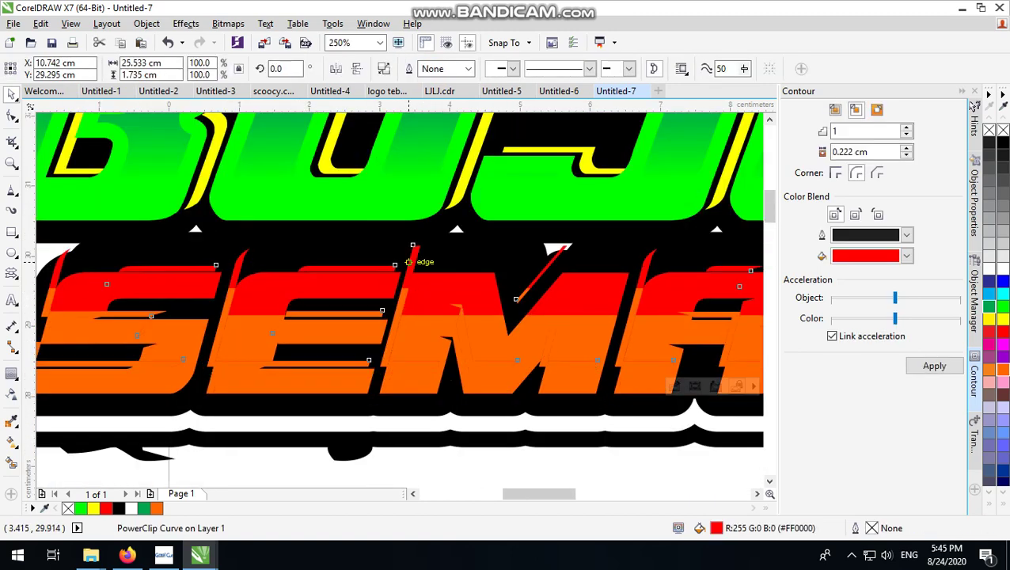
{"action": "scroll", "coordinate": [399, 289], "scroll_direction": "down", "scroll_amount": 3}
{"action": "scroll", "coordinate": [386, 299], "scroll_direction": "up", "scroll_amount": 2}
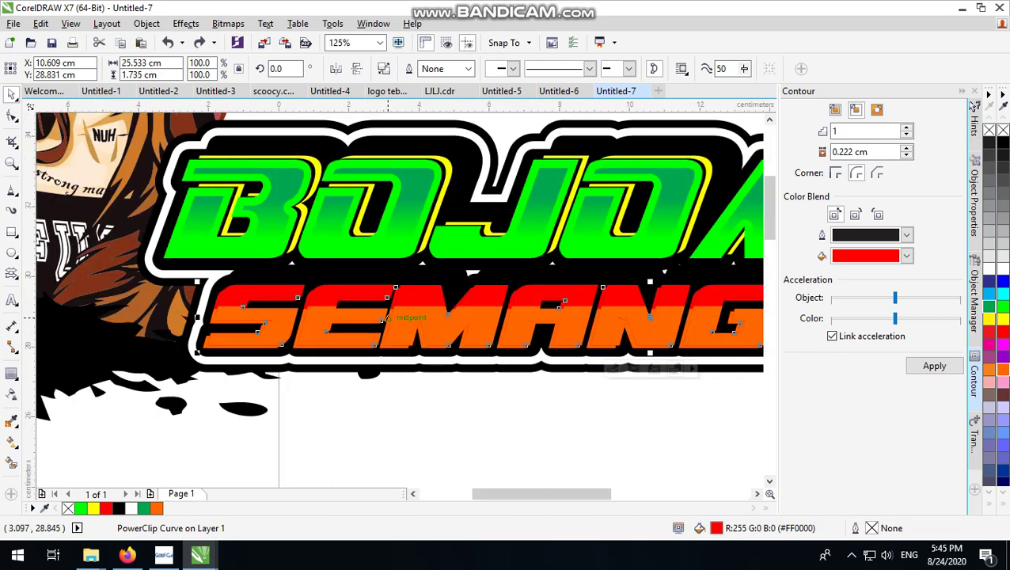
{"action": "right_click", "coordinate": [390, 313]}
{"action": "left_click", "coordinate": [470, 95]}
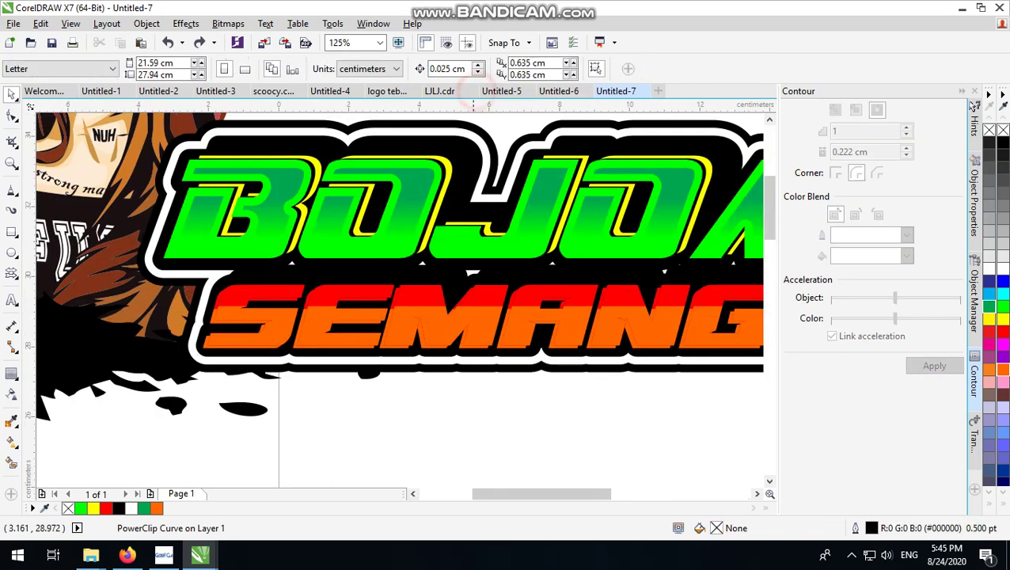
{"action": "key", "text": "Escape"}
Open the SEMANGATKU text's PowerClip contents and move the thin edge up and right, to about X 10.867 cm, Y 29.001 cm
{"action": "double_click", "coordinate": [423, 314]}
{"action": "scroll", "coordinate": [422, 314], "scroll_direction": "up", "scroll_amount": 1}
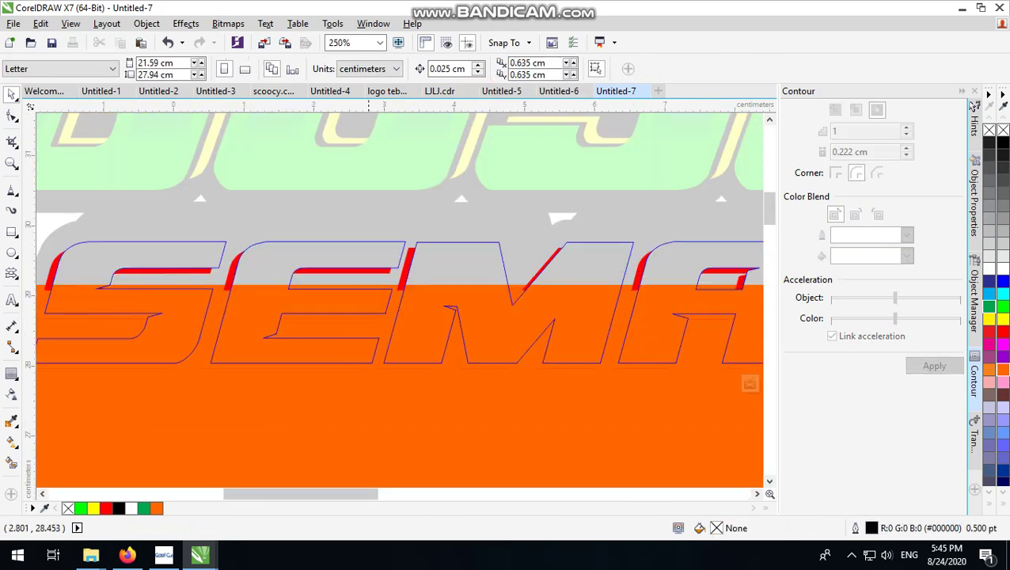
{"action": "left_click_drag", "start_coordinate": [406, 263], "coordinate": [423, 251]}
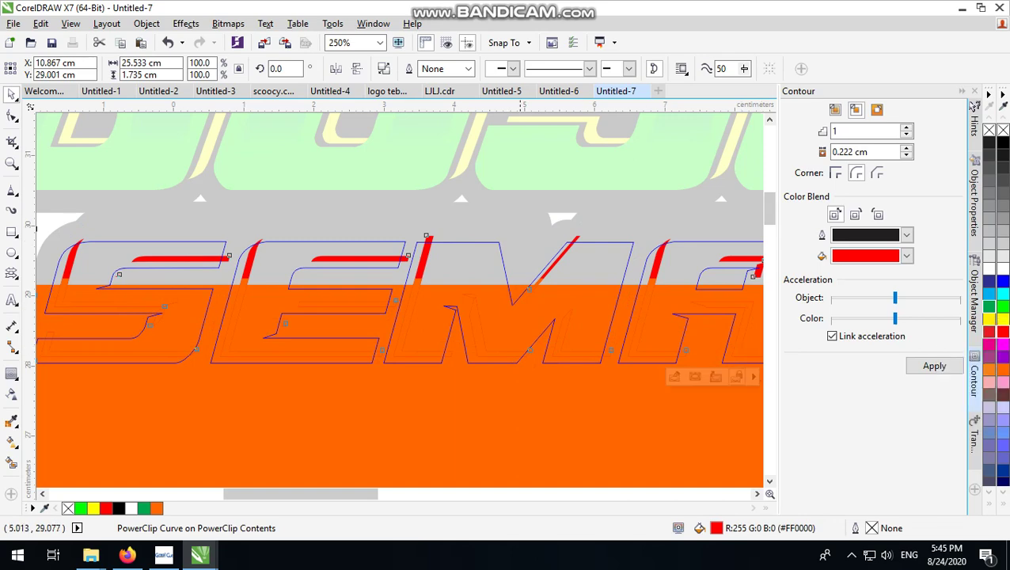
Move the orange rectangle inside the thin edge's own PowerClip down clear of the edge, and finish editing both PowerClips
{"action": "key", "text": "Delete"}
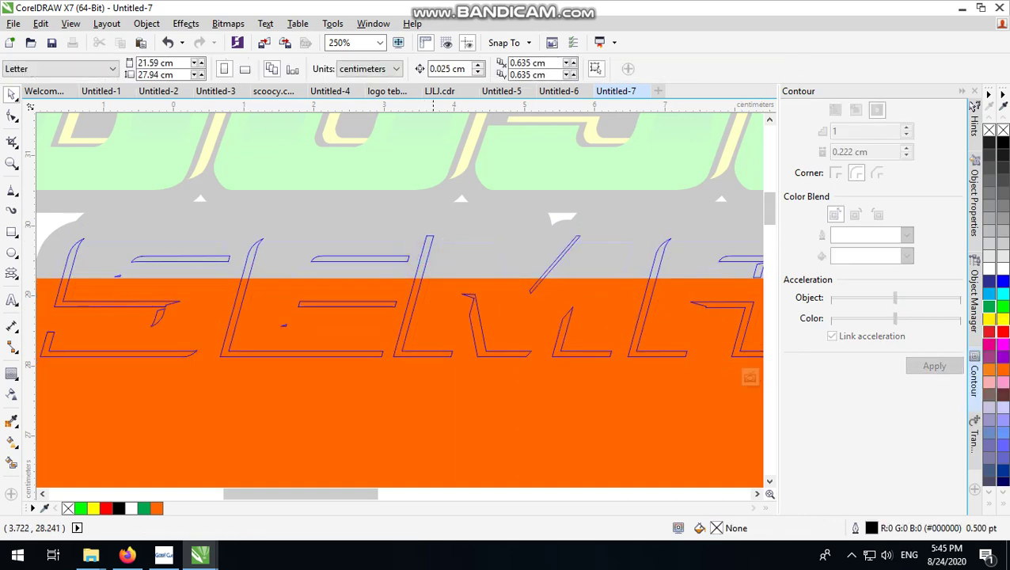
{"action": "left_click", "coordinate": [420, 349]}
{"action": "scroll", "coordinate": [550, 372], "scroll_direction": "down", "scroll_amount": 3}
{"action": "left_click", "coordinate": [541, 407]}
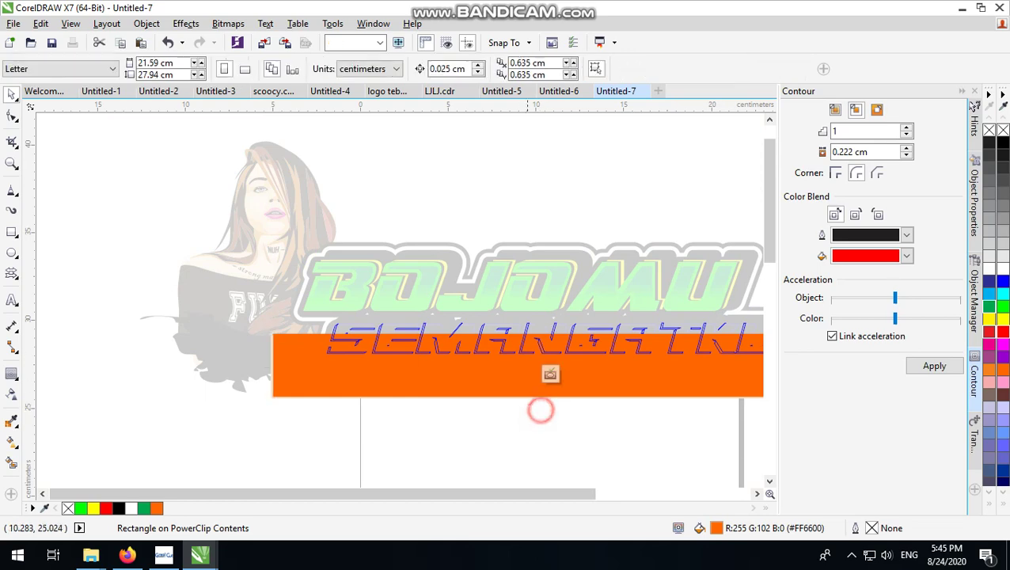
{"action": "left_click", "coordinate": [507, 376]}
{"action": "left_click_drag", "start_coordinate": [507, 377], "coordinate": [508, 439]}
{"action": "left_click", "coordinate": [615, 174], "text": "ctrl"}
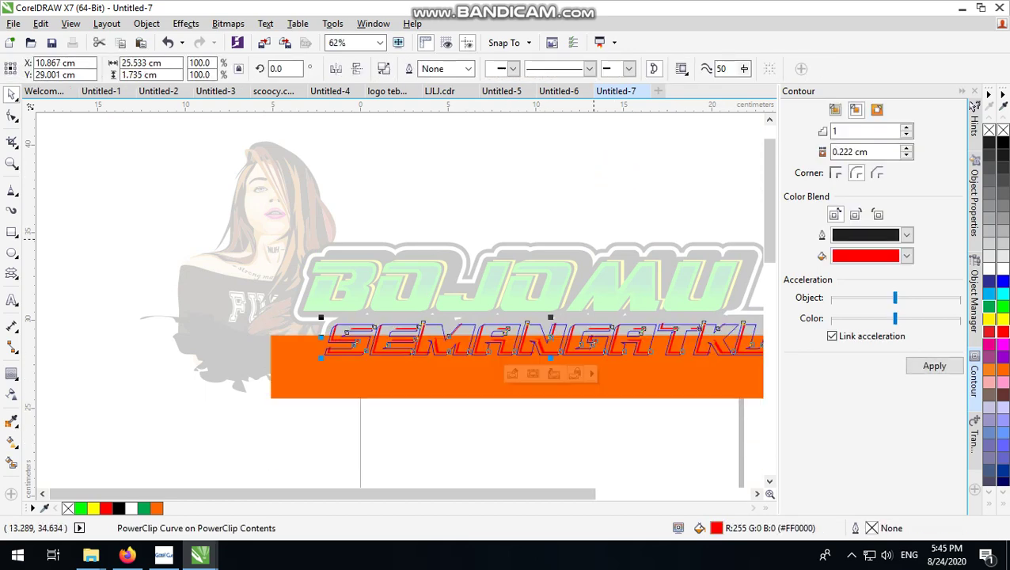
{"action": "left_click", "coordinate": [605, 177], "text": "ctrl"}
{"action": "scroll", "coordinate": [508, 406], "scroll_direction": "up", "scroll_amount": 2}
{"action": "left_click", "coordinate": [507, 406]}
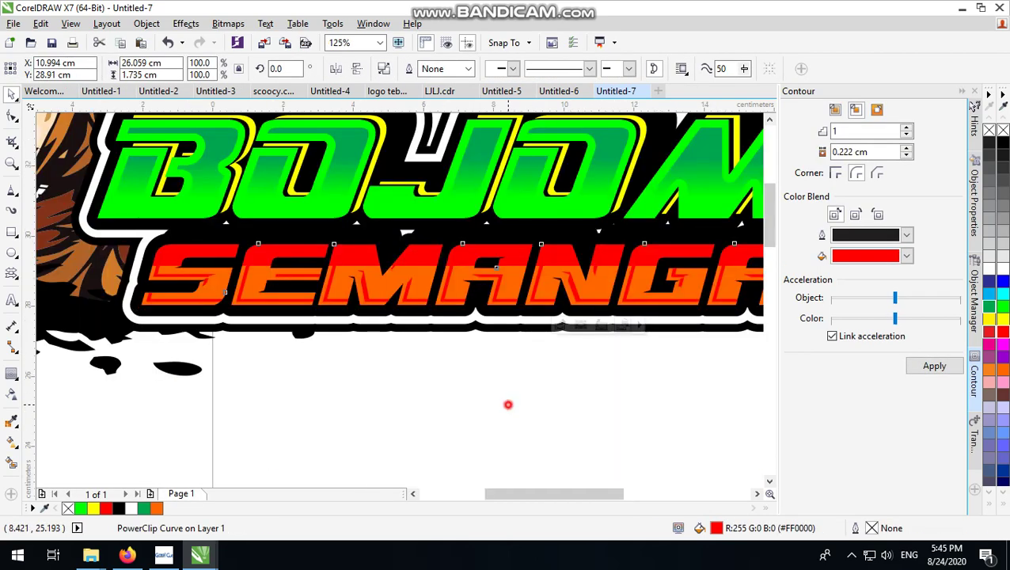
{"action": "scroll", "coordinate": [432, 369], "scroll_direction": "down", "scroll_amount": 2}
{"action": "scroll", "coordinate": [428, 276], "scroll_direction": "down", "scroll_amount": 1}
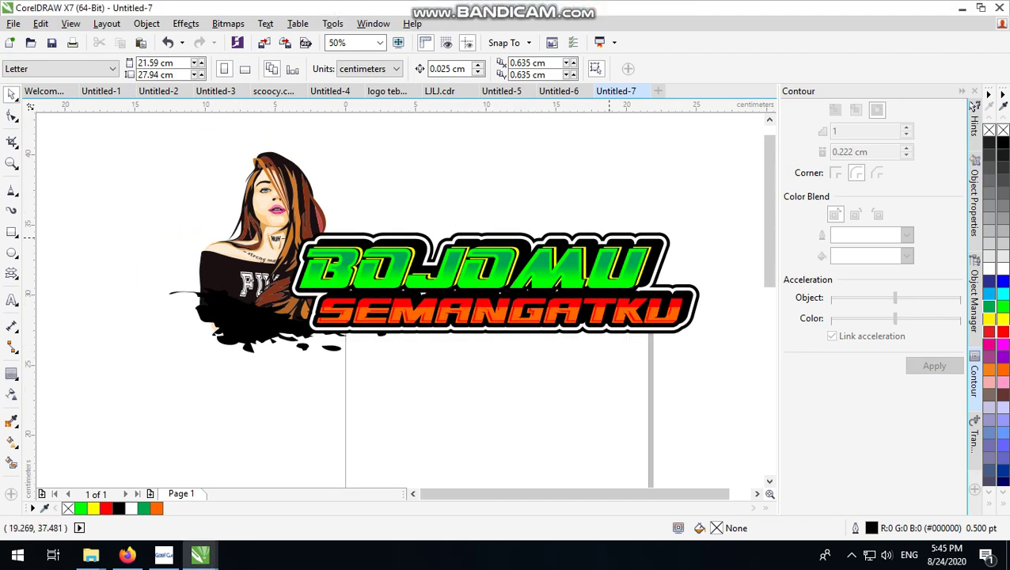
{"action": "left_click", "coordinate": [674, 183]}
{"action": "scroll", "coordinate": [467, 267], "scroll_direction": "up", "scroll_amount": 1}
{"action": "scroll", "coordinate": [436, 316], "scroll_direction": "down", "scroll_amount": 2}
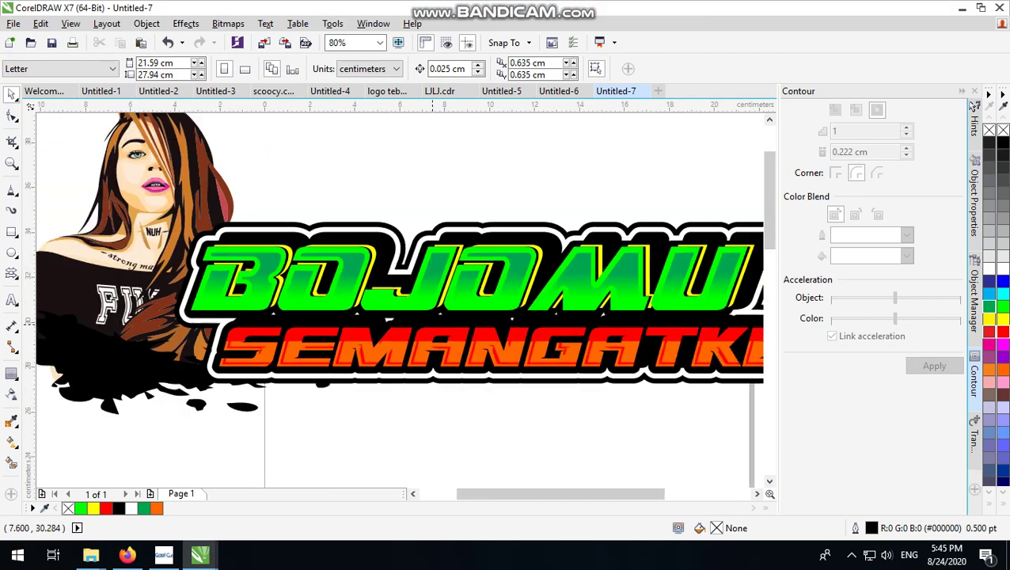
{"action": "left_click", "coordinate": [641, 186]}
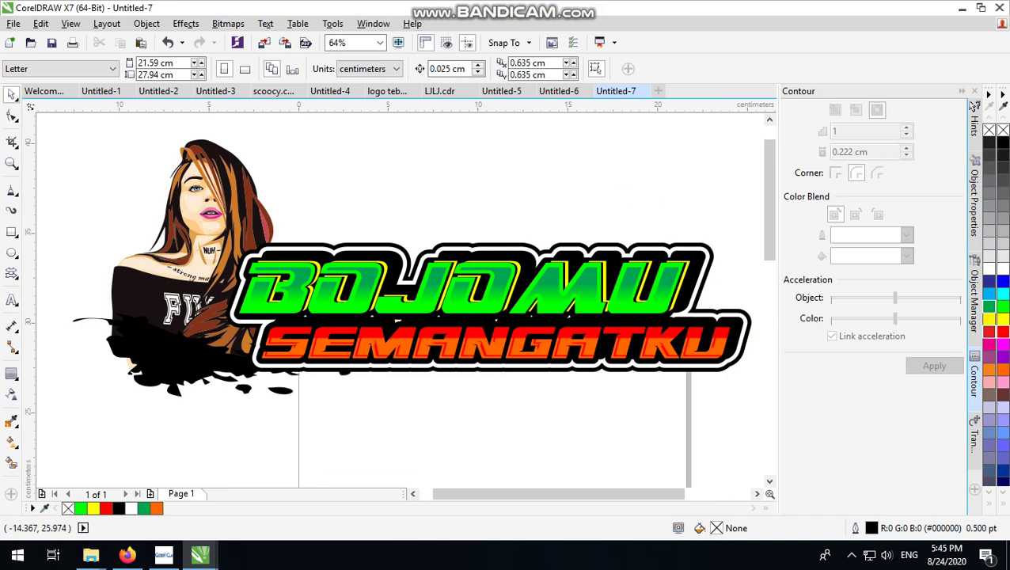
Add the artistic text "SUBSCRIBE GEZZ TERIMAK" in 24 pt Arial above the BOJOMU lettering
{"action": "left_click", "coordinate": [12, 300]}
{"action": "left_click", "coordinate": [390, 177]}
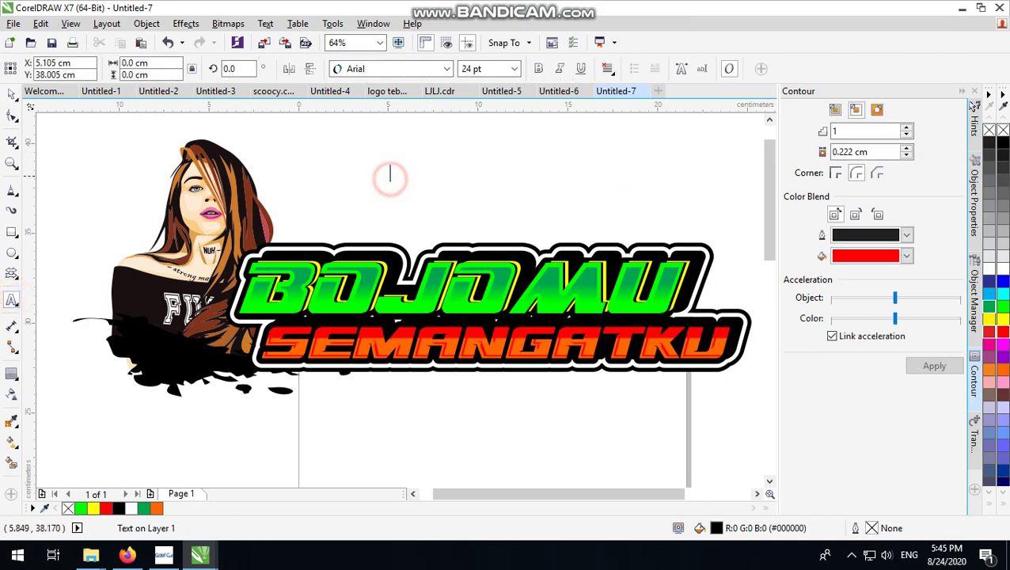
{"action": "type", "text": "SUB"}
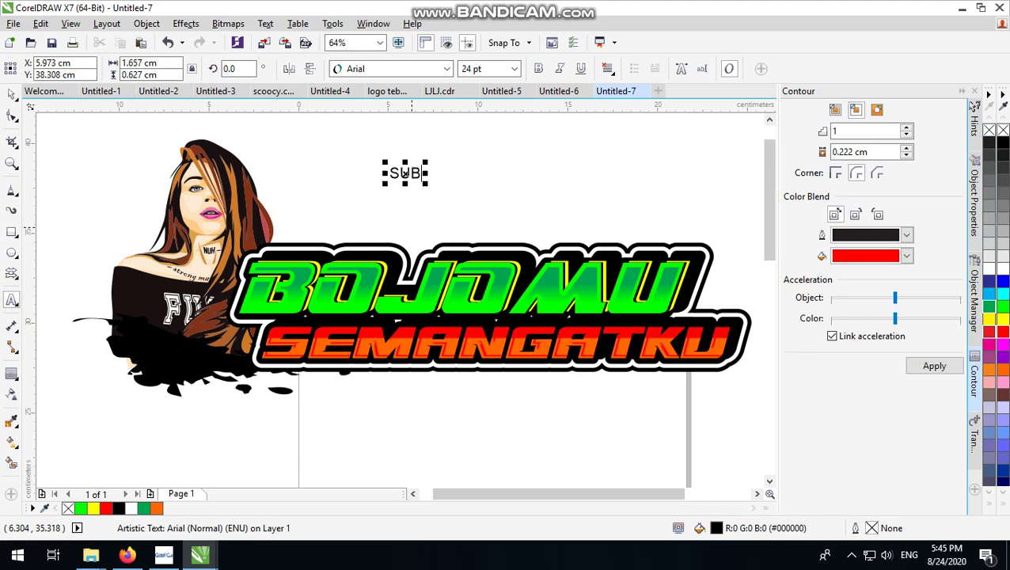
{"action": "type", "text": "SCRIB"}
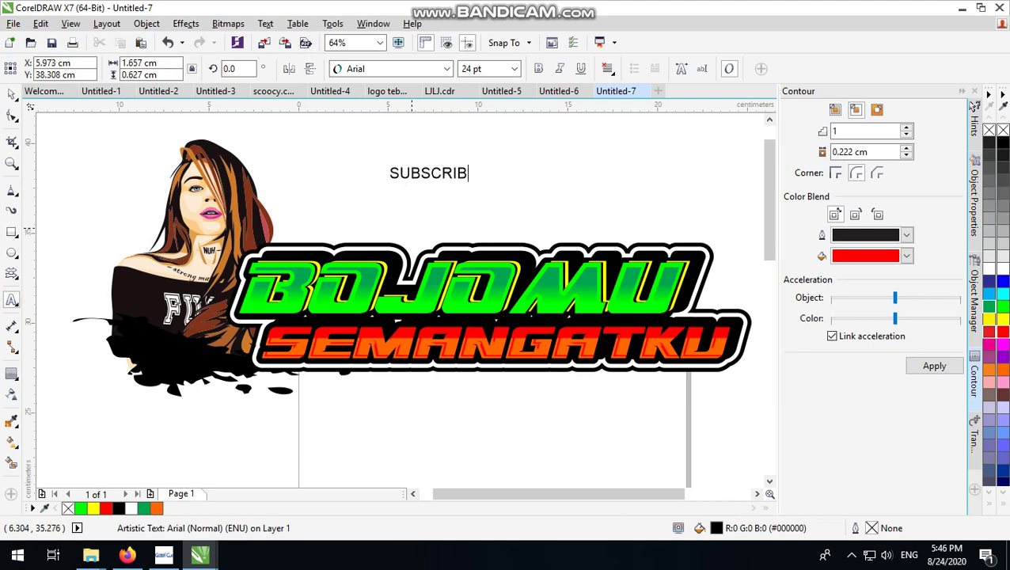
{"action": "type", "text": "E GEZZ"}
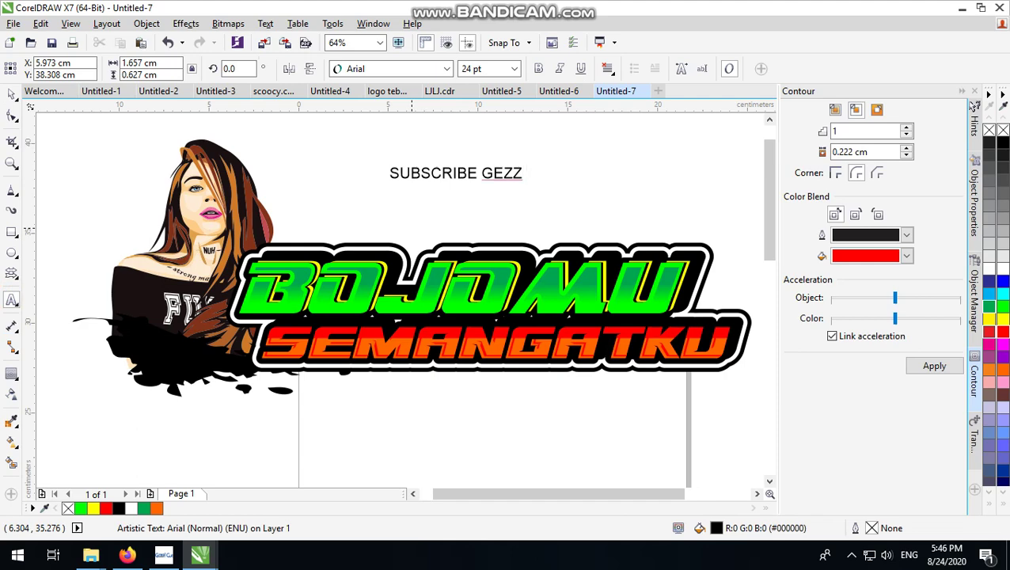
{"action": "type", "text": " TERIMAK"}
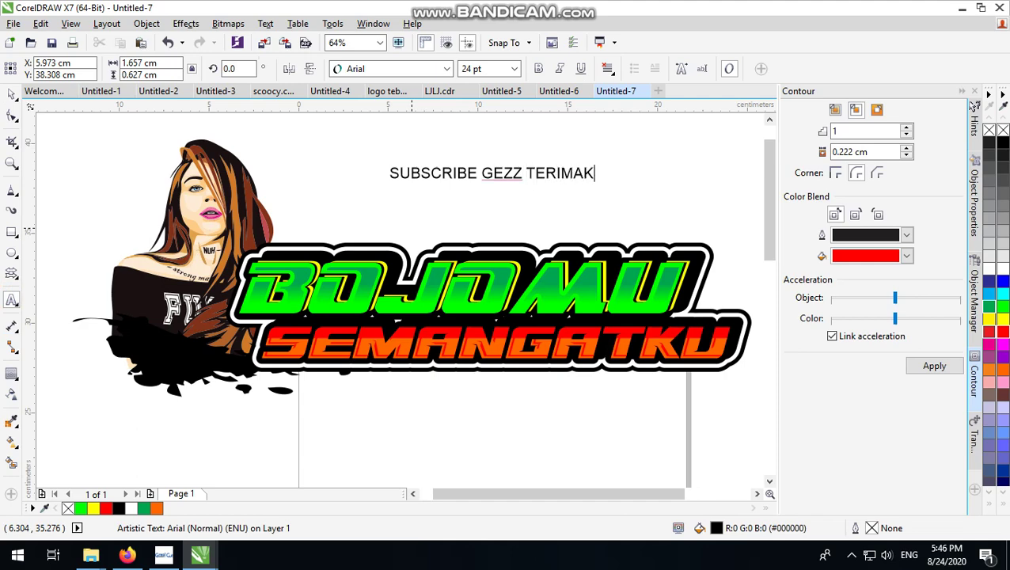